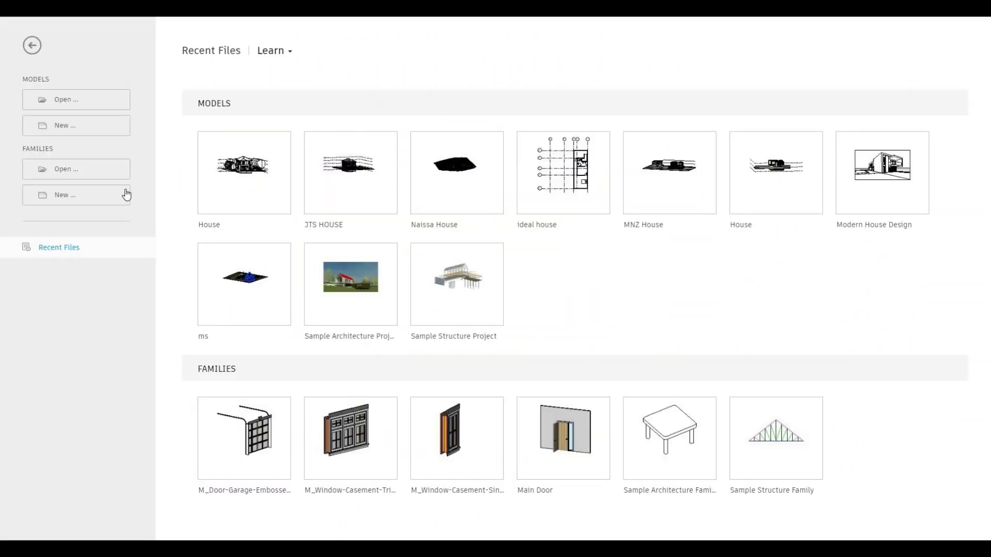
Create a new project based on the Architectural Template
{"action": "left_click", "coordinate": [471, 258]}
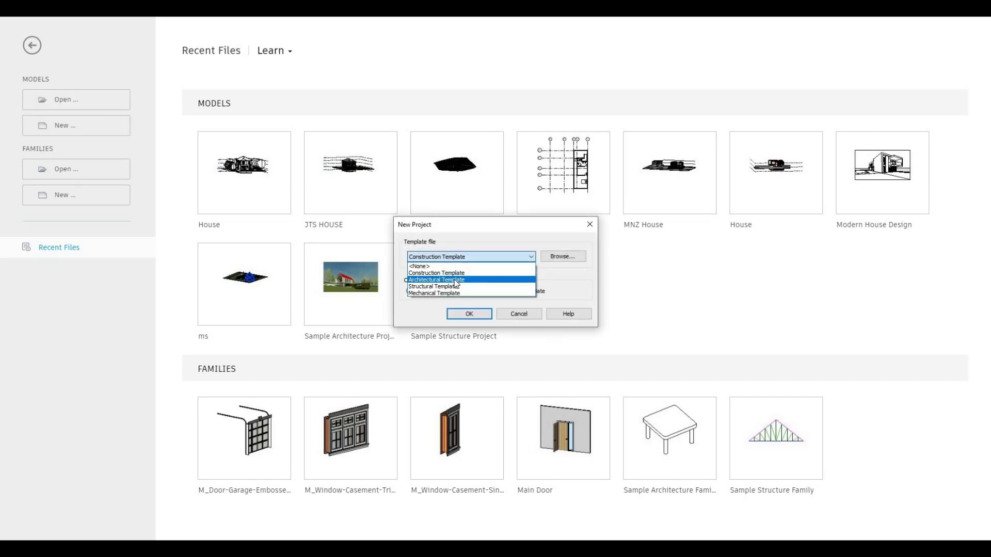
{"action": "left_click", "coordinate": [456, 280]}
{"action": "left_click", "coordinate": [489, 312]}
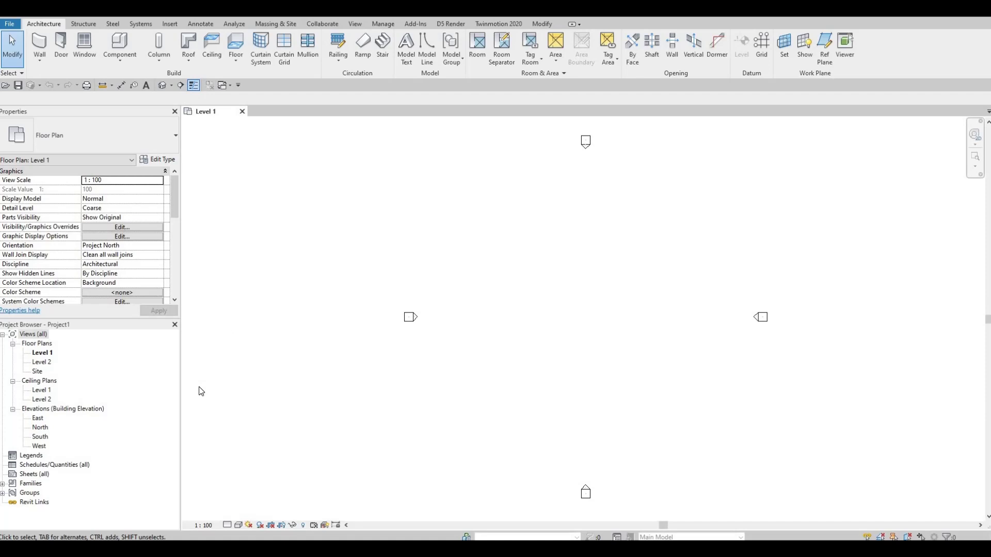
Open the South elevation and set the elevation of Level 2 to 3500
{"action": "double_click", "coordinate": [41, 437]}
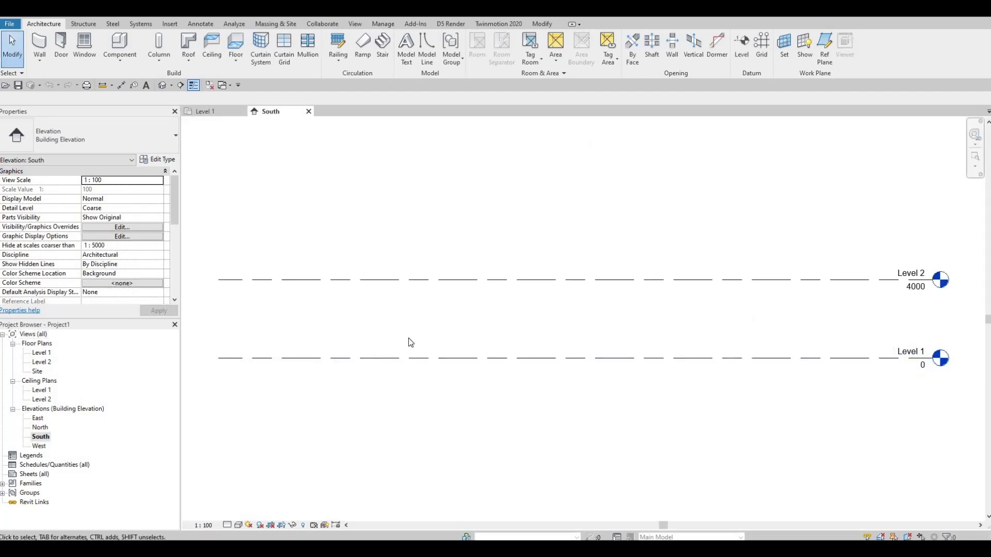
{"action": "scroll", "coordinate": [568, 362], "scroll_direction": "down", "scroll_amount": 2}
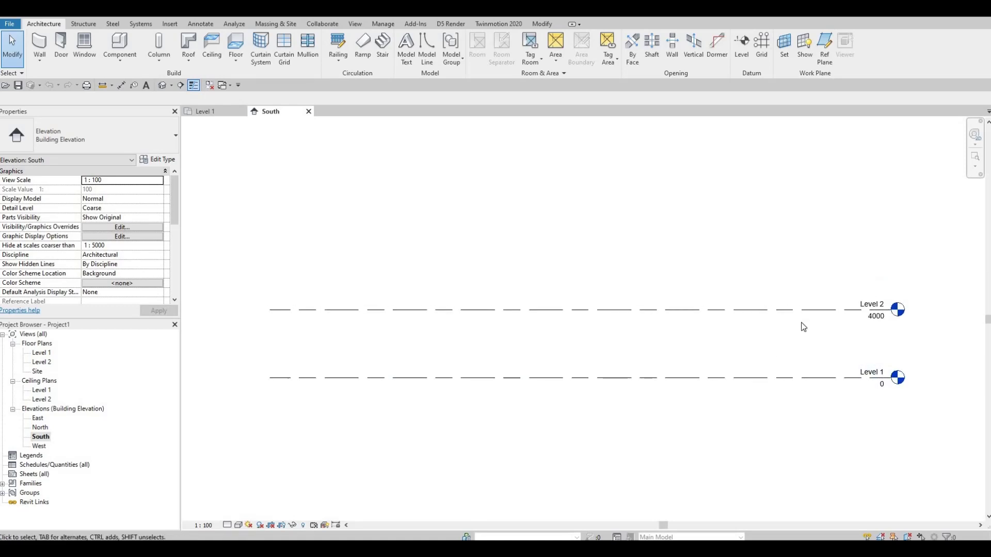
{"action": "left_click", "coordinate": [875, 378]}
{"action": "left_click", "coordinate": [874, 320]}
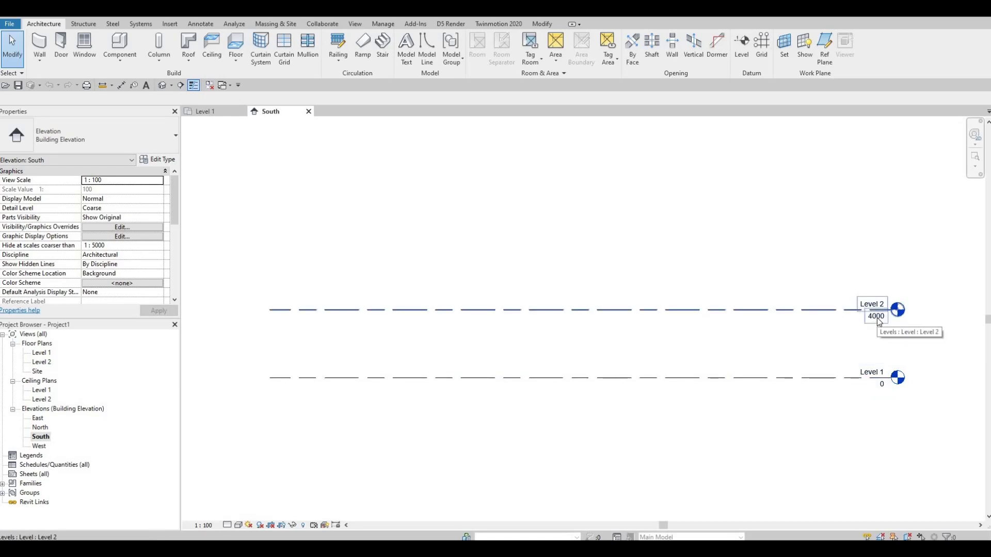
{"action": "double_click", "coordinate": [877, 318]}
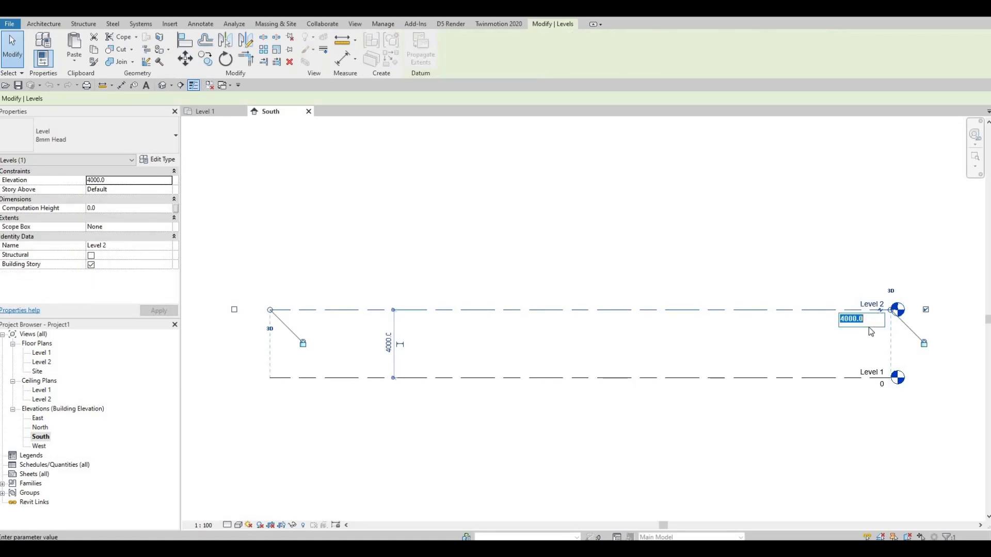
{"action": "type", "text": "3500"}
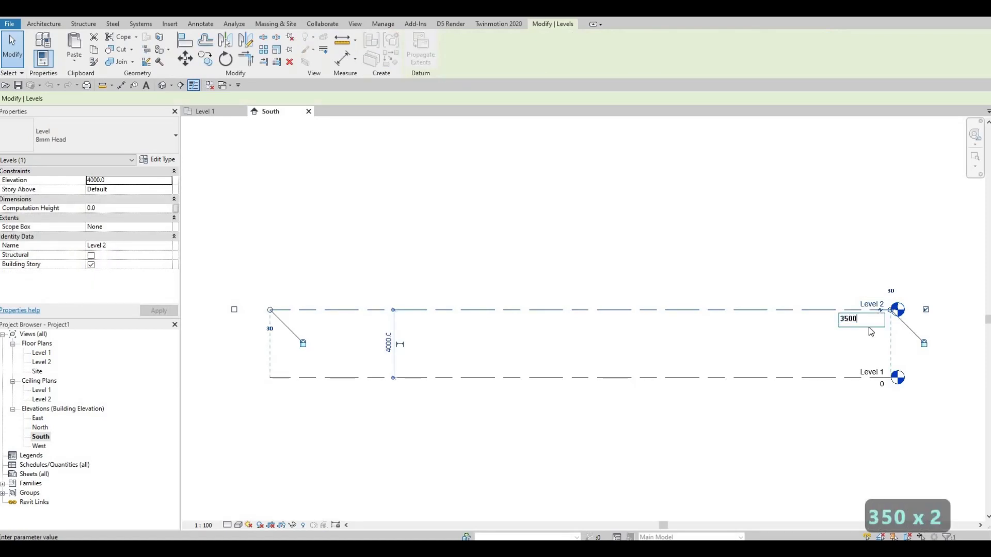
{"action": "key", "text": "Return"}
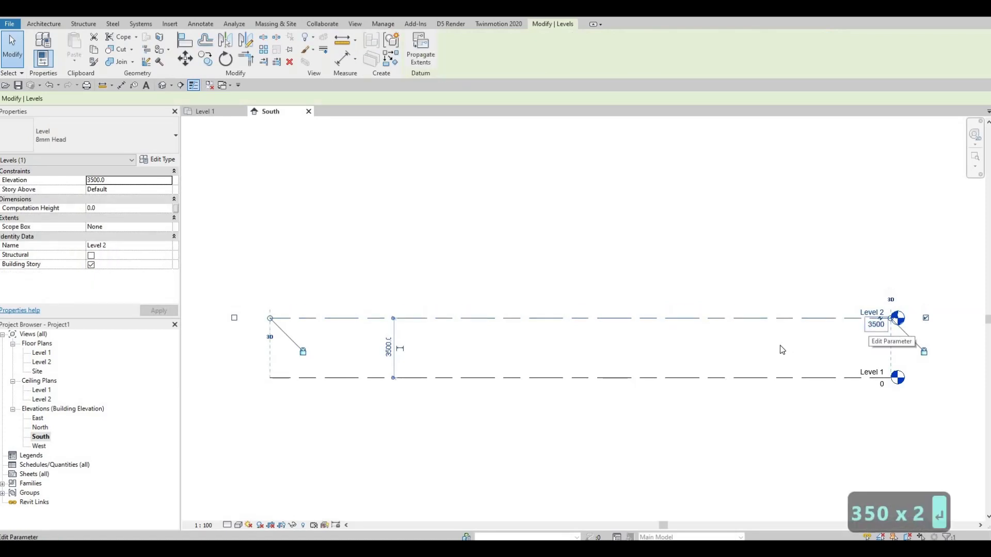
{"action": "left_click", "coordinate": [765, 333]}
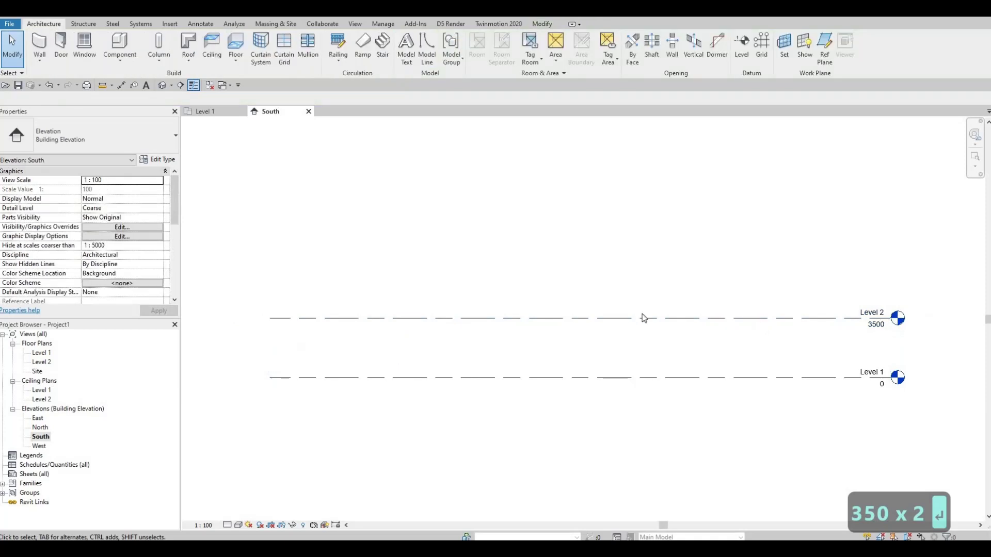
Copy the Level 2 line vertically upward by 3500
{"action": "left_click", "coordinate": [686, 318]}
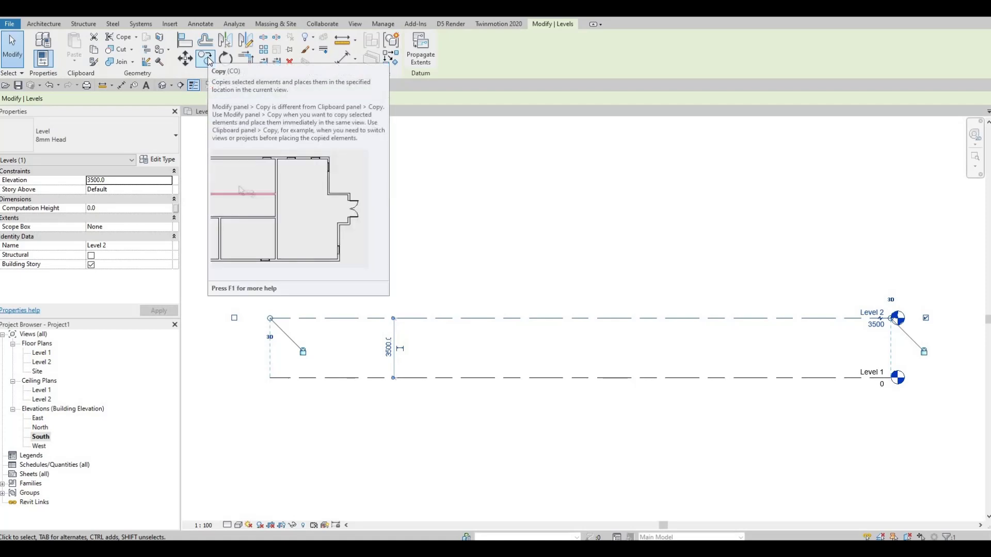
{"action": "left_click", "coordinate": [206, 59]}
{"action": "left_click", "coordinate": [525, 318]}
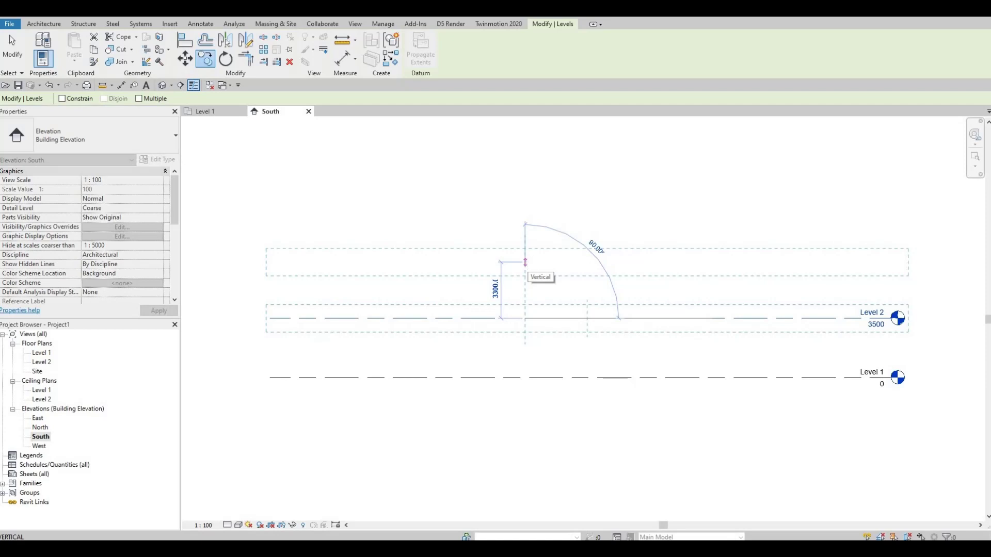
{"action": "type", "text": "3500"}
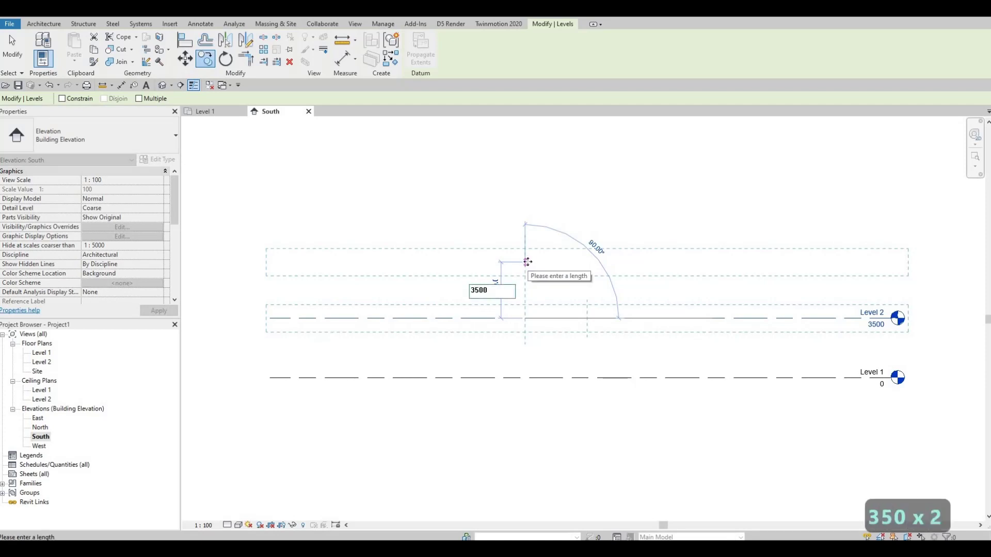
{"action": "key", "text": "Return"}
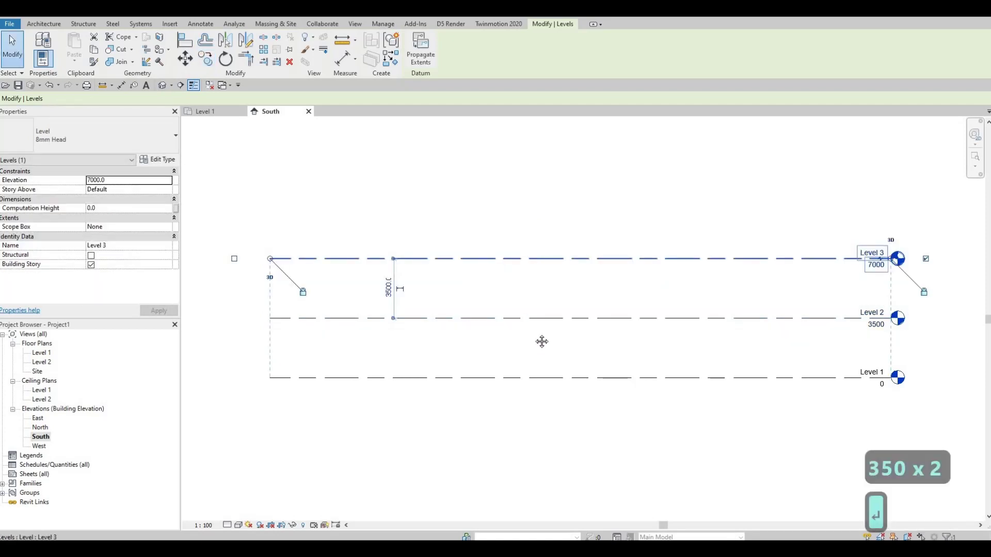
Copy the Level 3 line upward twice with the multiple-copy option, spacing the new levels 3500 apart
{"action": "scroll", "coordinate": [531, 294], "scroll_direction": "up", "scroll_amount": 5, "text": "ctrl"}
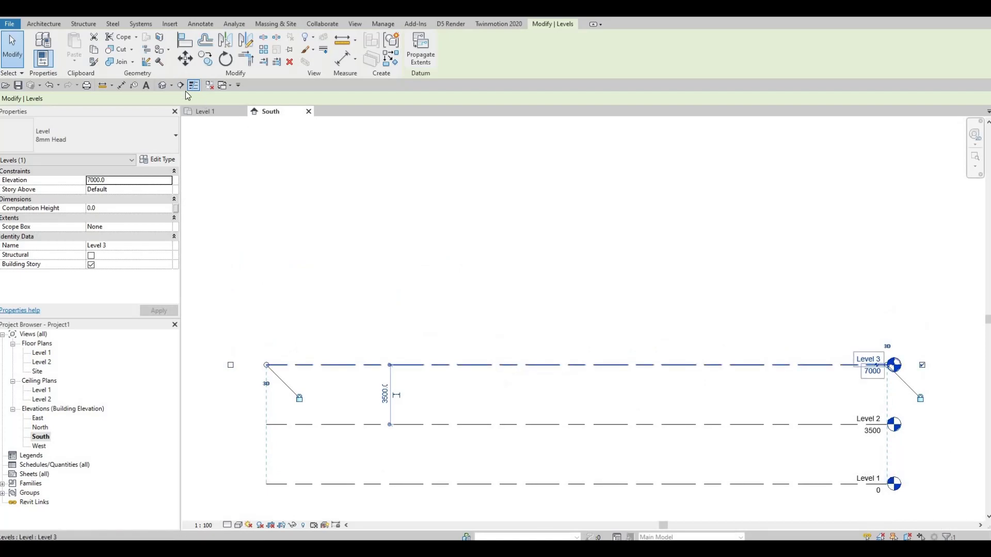
{"action": "left_click", "coordinate": [207, 61]}
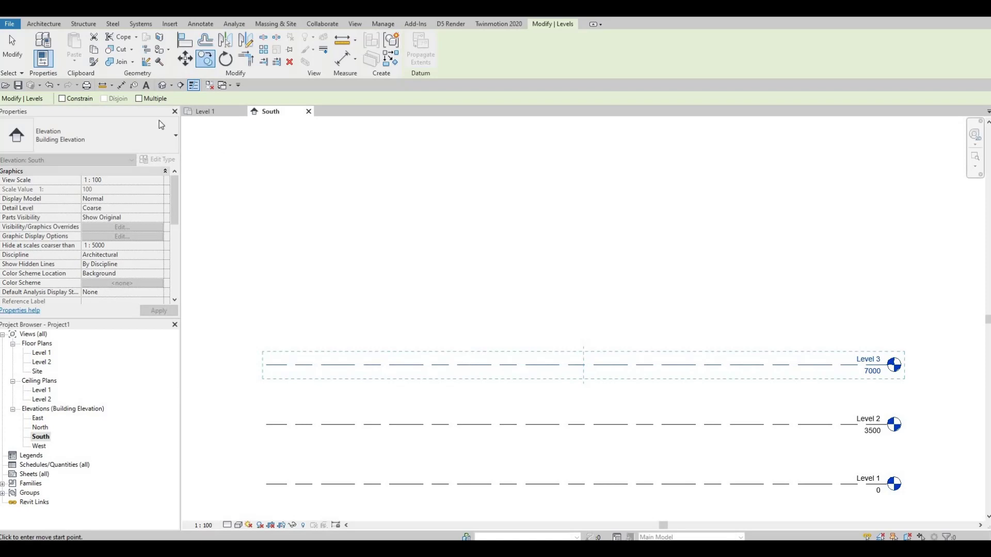
{"action": "left_click", "coordinate": [139, 98]}
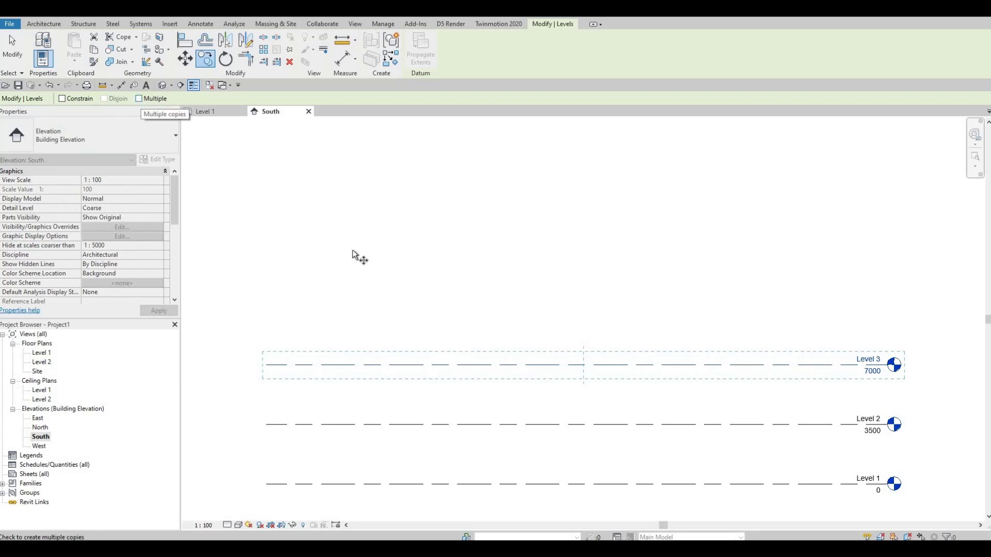
{"action": "left_click", "coordinate": [469, 364]}
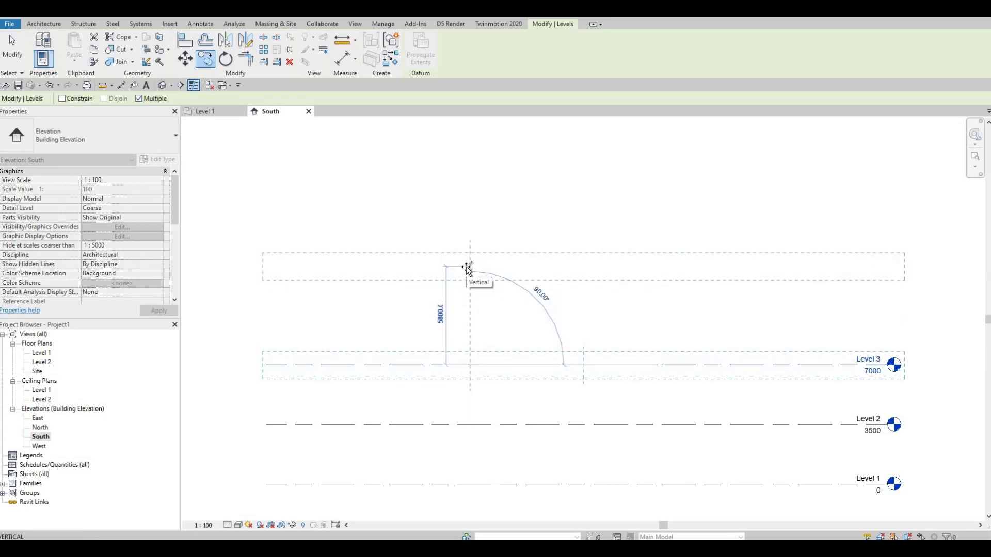
{"action": "type", "text": "3500"}
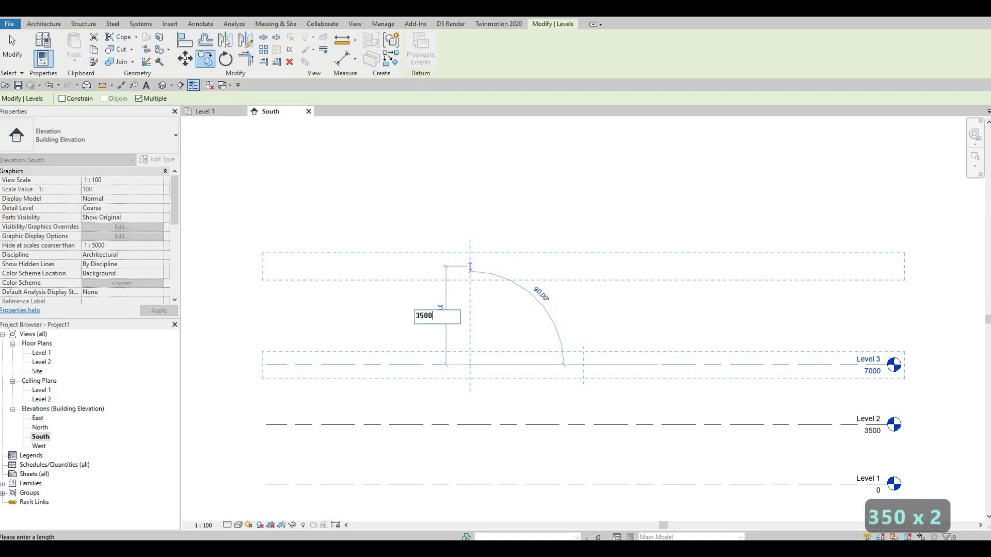
{"action": "key", "text": "Return"}
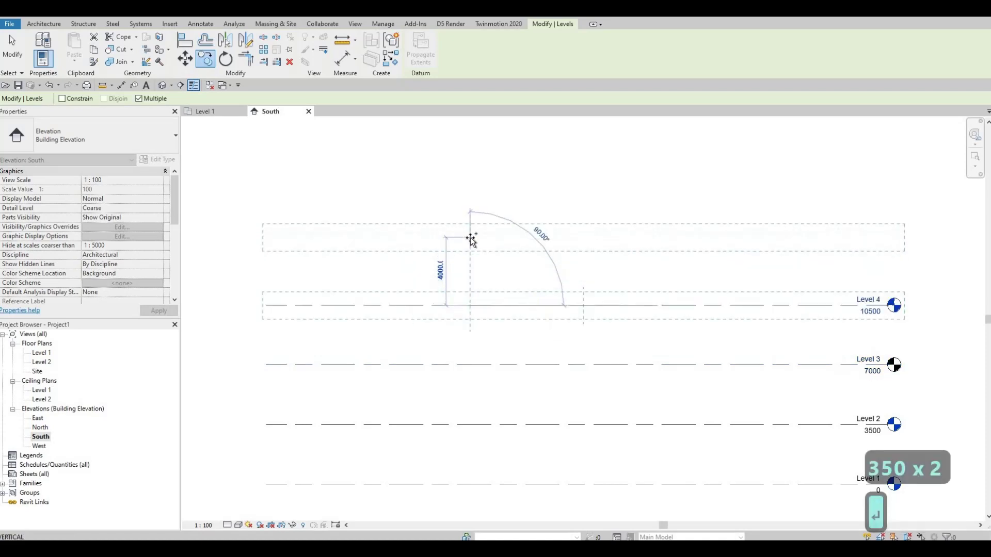
{"action": "type", "text": "3500"}
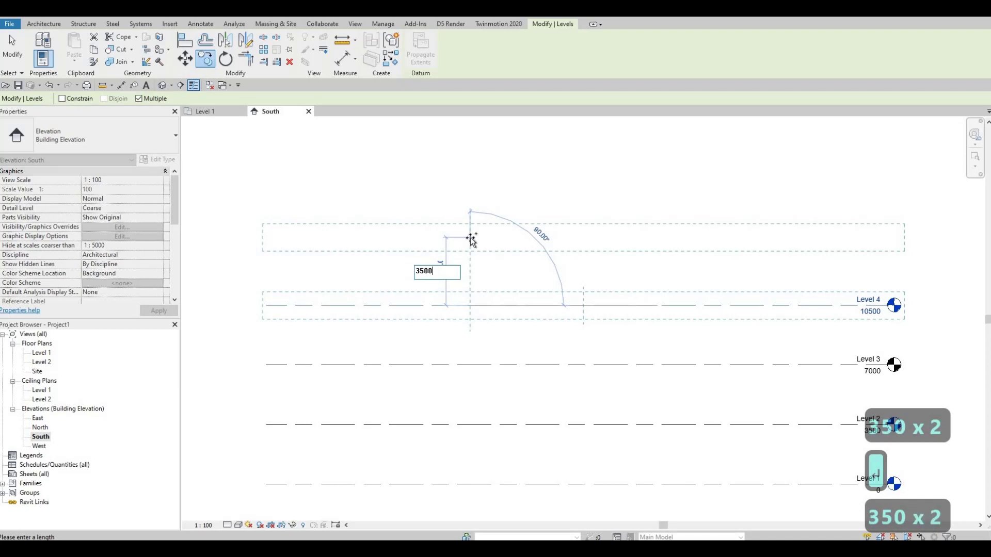
{"action": "key", "text": "Return"}
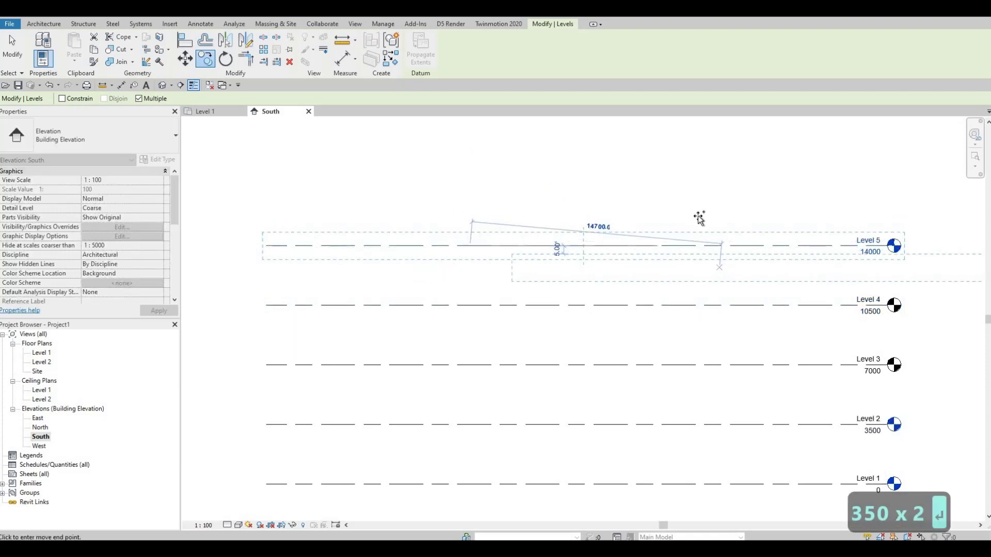
{"action": "scroll", "coordinate": [729, 219], "scroll_direction": "down", "scroll_amount": 1}
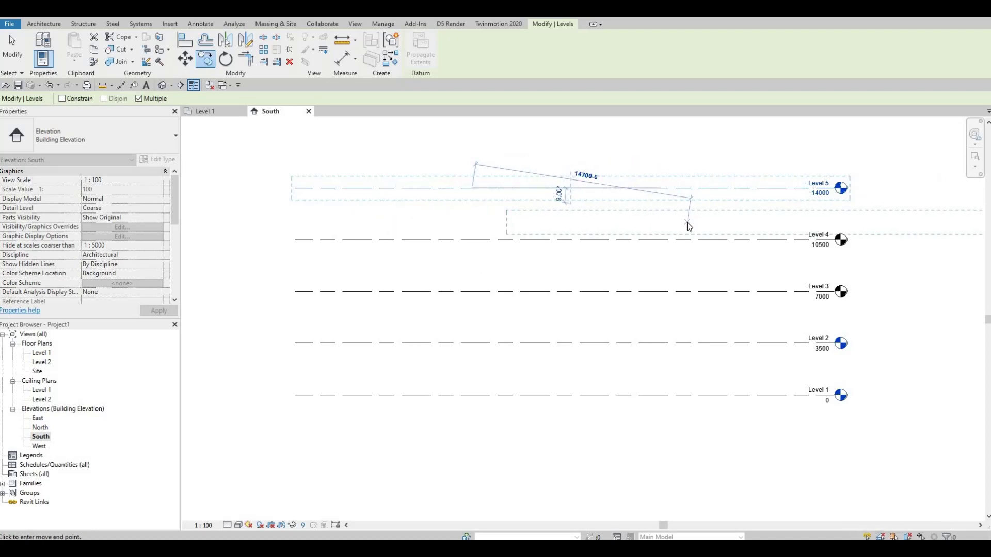
{"action": "key", "text": "Escape"}
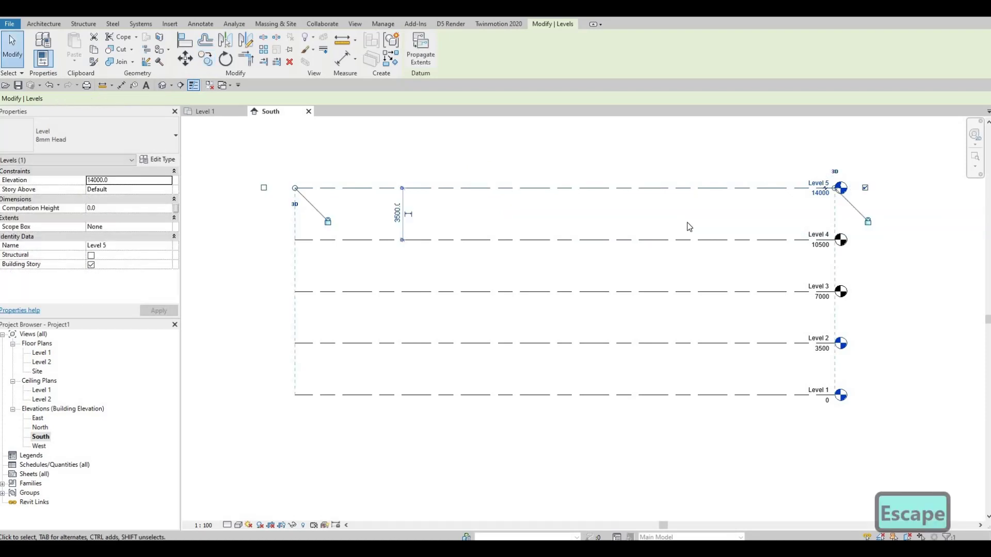
{"action": "key", "text": "Escape"}
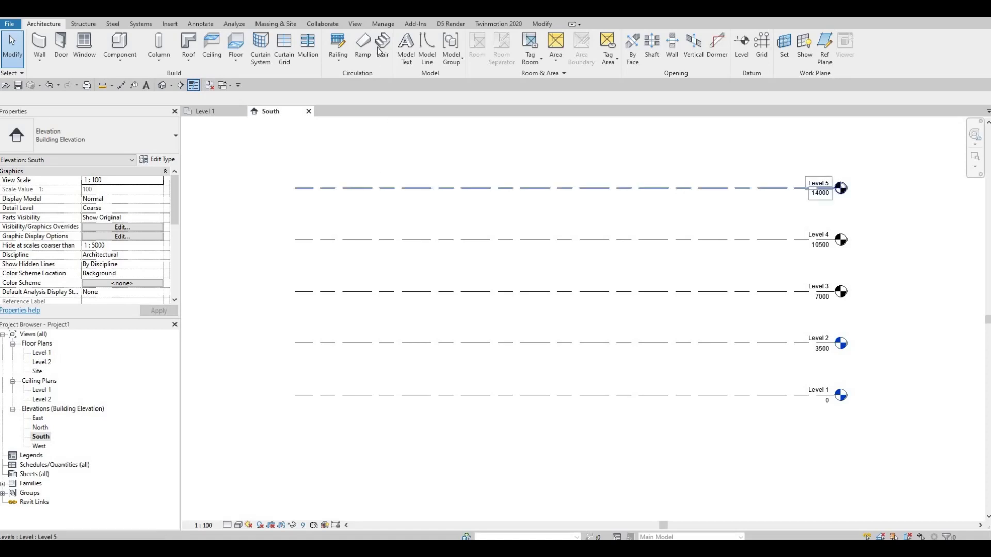
Create floor plan views for Level 3, Level 4 and Level 5
{"action": "left_click", "coordinate": [357, 25]}
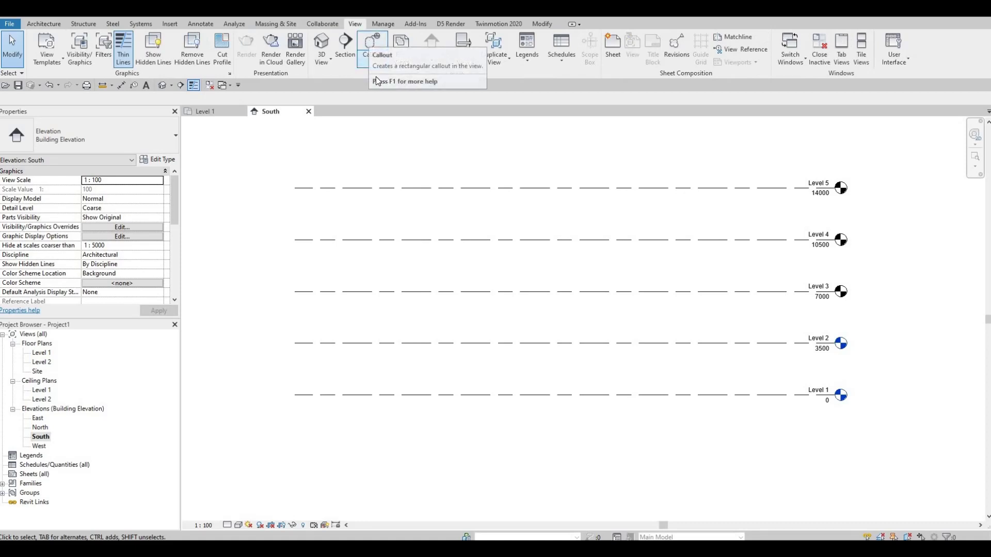
{"action": "left_click", "coordinate": [407, 61]}
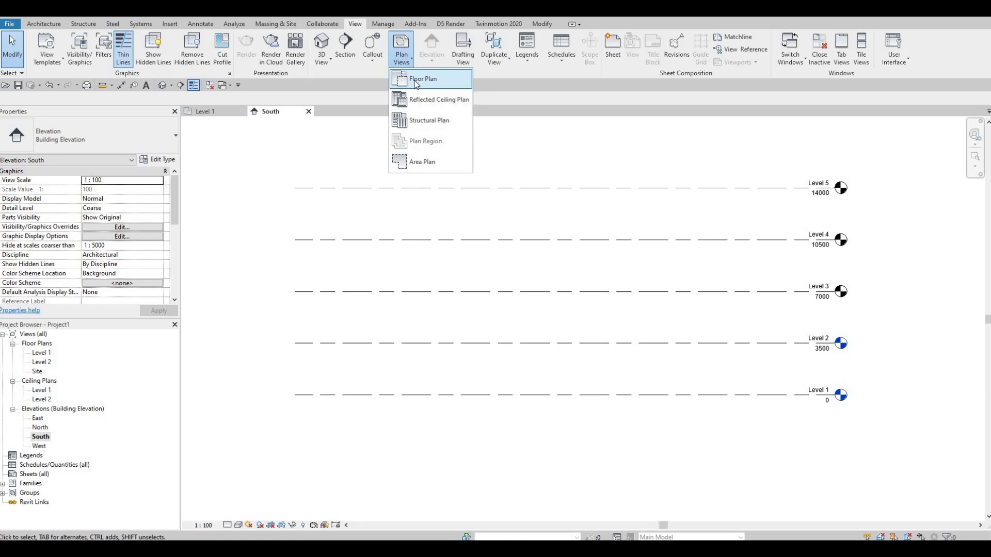
{"action": "left_click", "coordinate": [416, 80]}
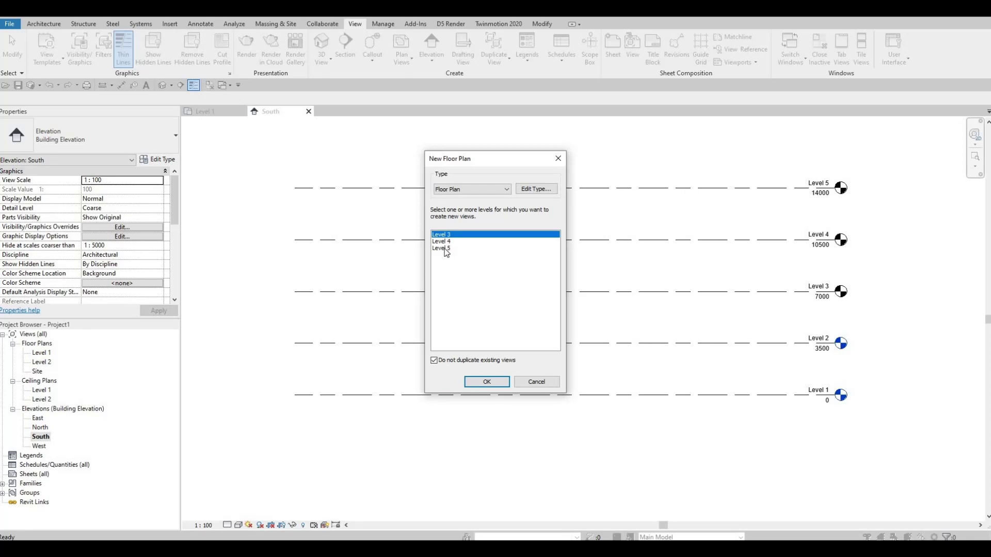
{"action": "left_click", "coordinate": [446, 250], "text": "ctrl"}
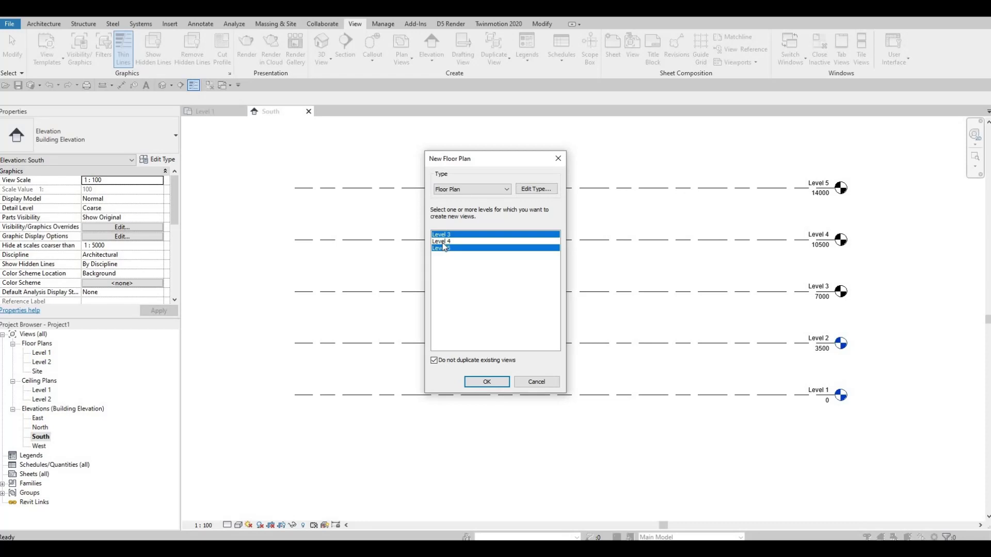
{"action": "left_click", "coordinate": [443, 243], "text": "ctrl"}
{"action": "left_click", "coordinate": [451, 250]}
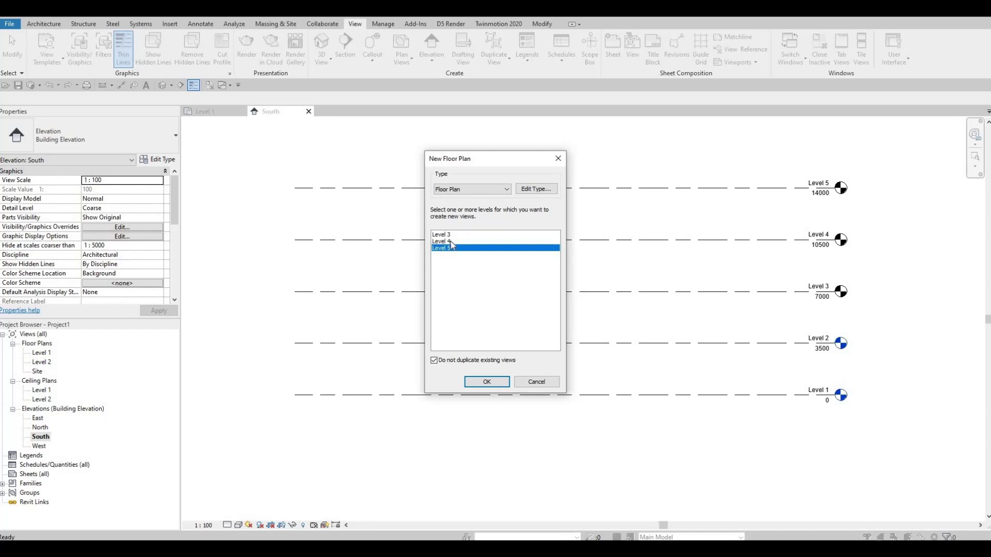
{"action": "key", "text": "Home"}
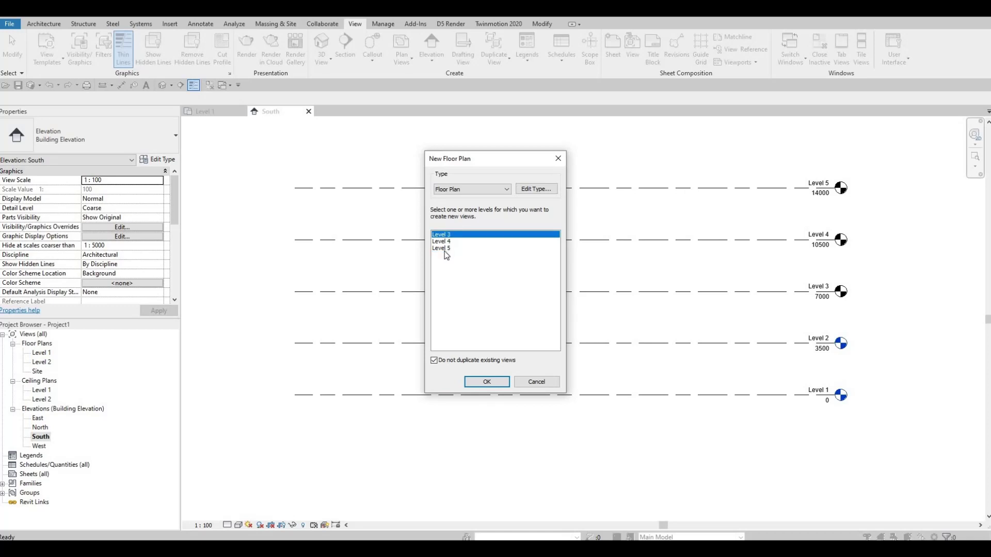
{"action": "left_click", "coordinate": [444, 249], "text": "shift"}
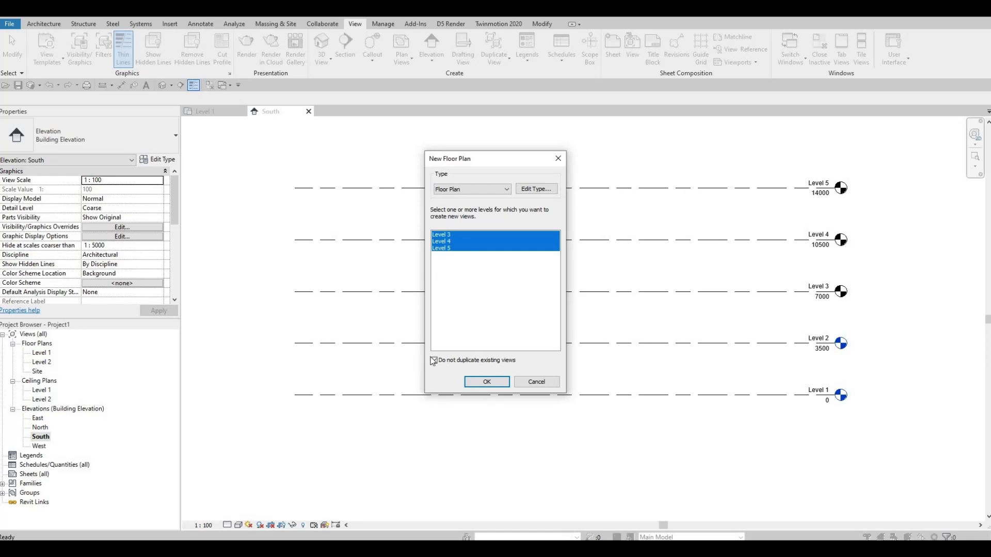
{"action": "left_click", "coordinate": [485, 382]}
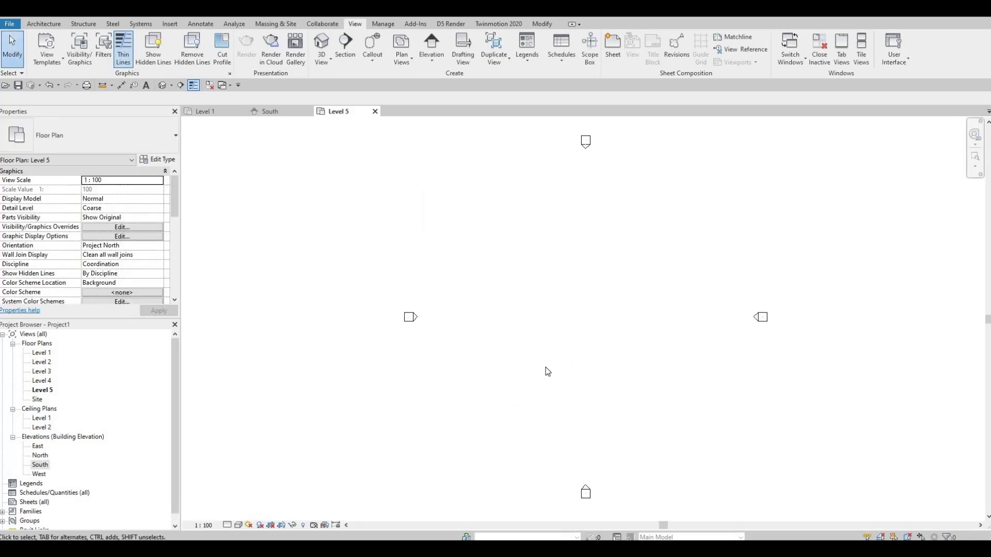
Switch to the Level 1 floor plan and close the South and Level 5 views
{"action": "left_click", "coordinate": [211, 113]}
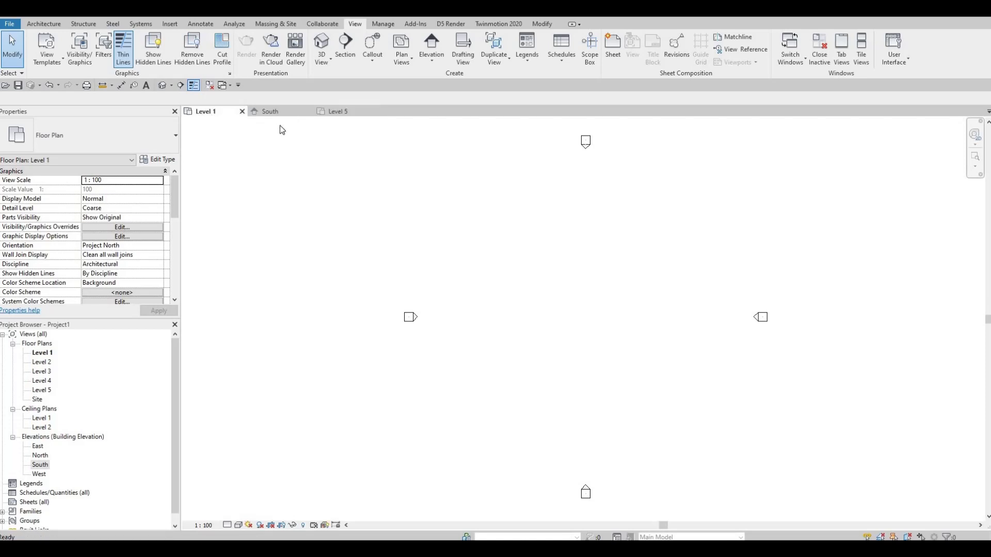
{"action": "left_click", "coordinate": [309, 112]}
{"action": "left_click", "coordinate": [308, 111]}
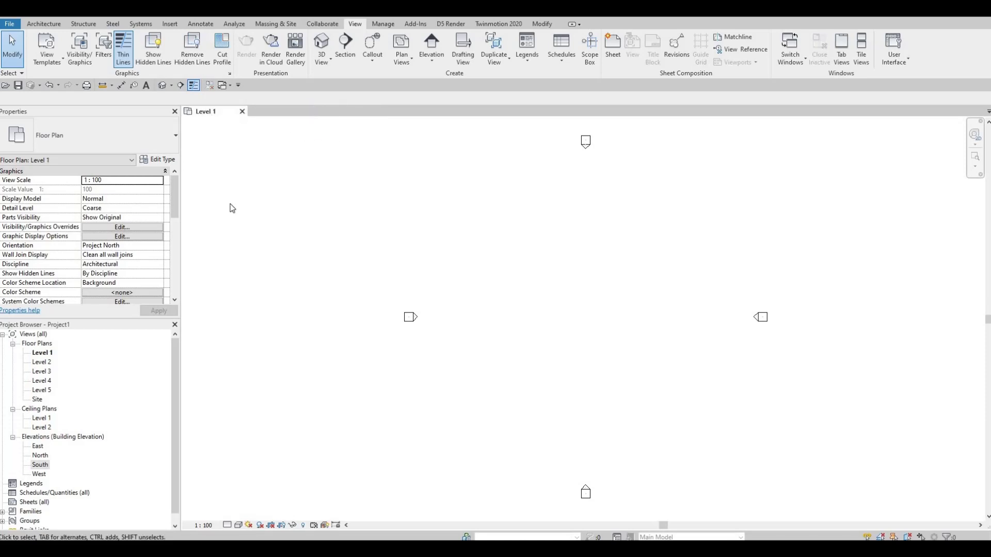
{"action": "middle_click_drag", "start_coordinate": [503, 291], "coordinate": [436, 295]}
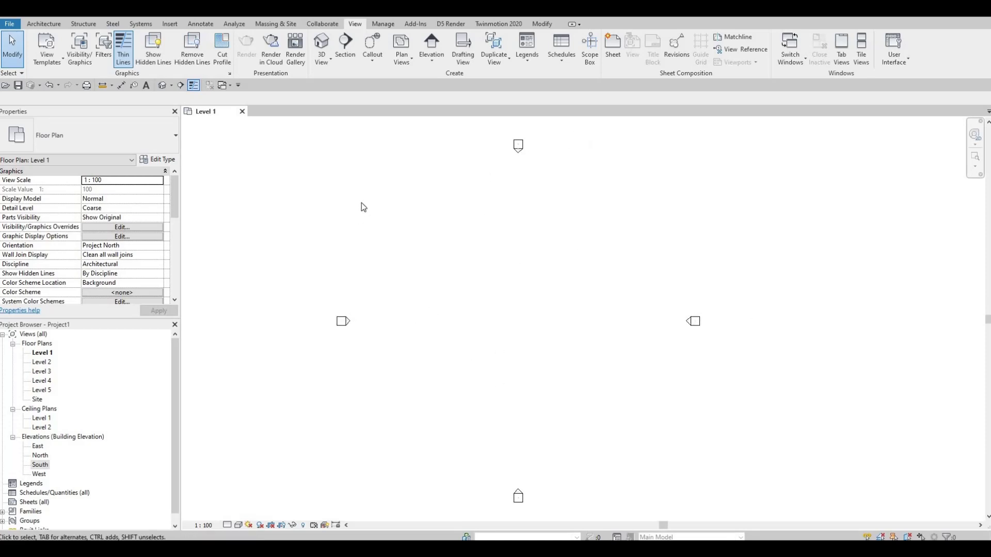
Draw a vertical grid line on the Level 1 plan, running upward between the west and north elevation markers
{"action": "left_click", "coordinate": [36, 26]}
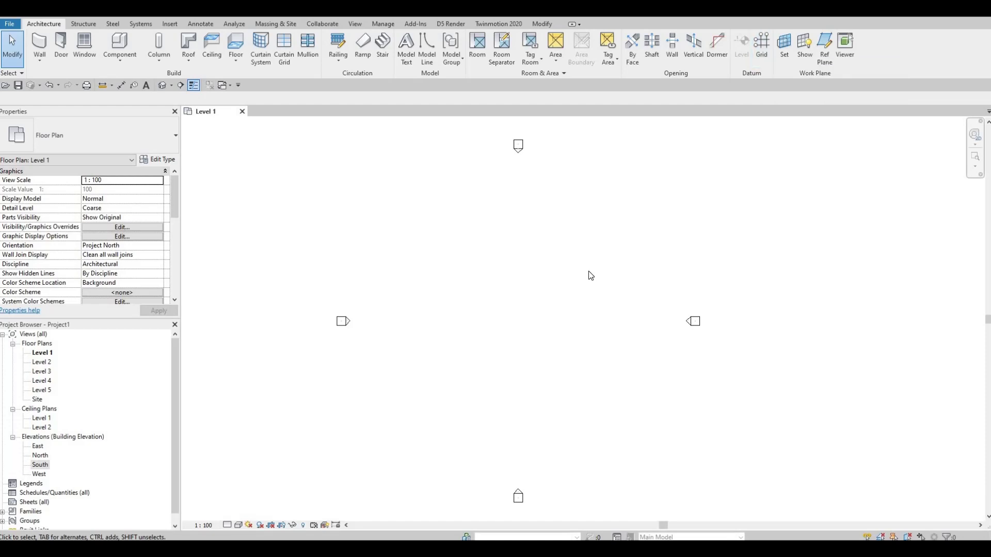
{"action": "key", "text": "g"}
{"action": "key", "text": "r"}
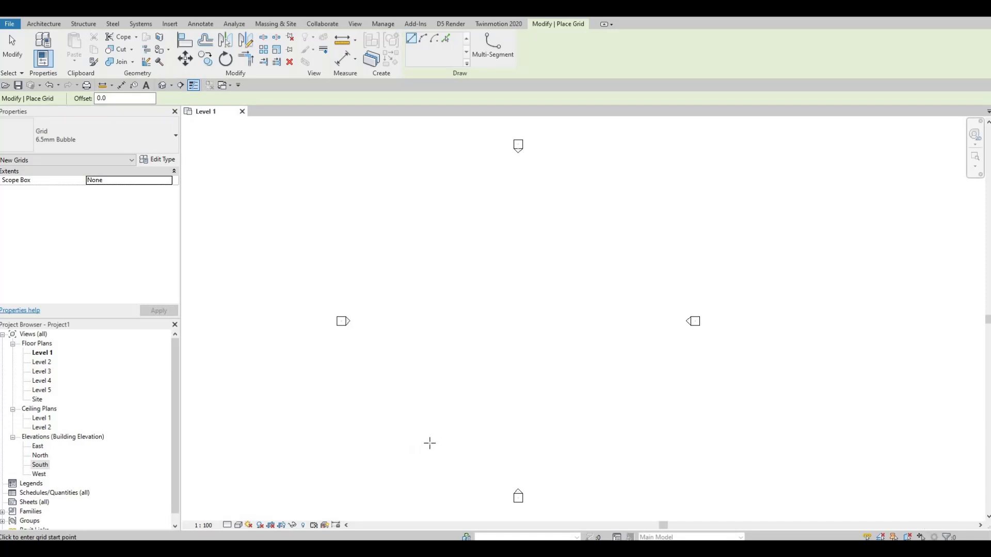
{"action": "left_click", "coordinate": [427, 444]}
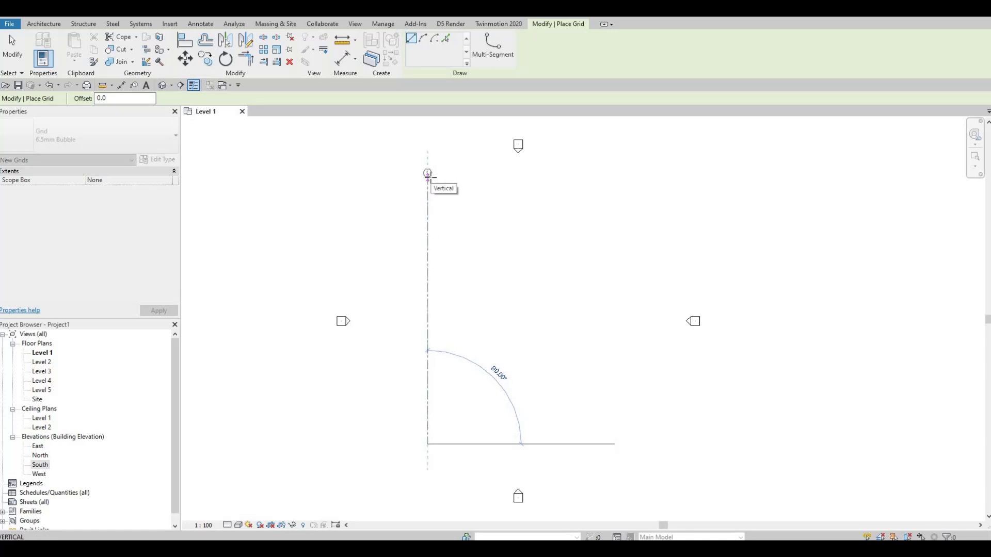
{"action": "left_click", "coordinate": [428, 175]}
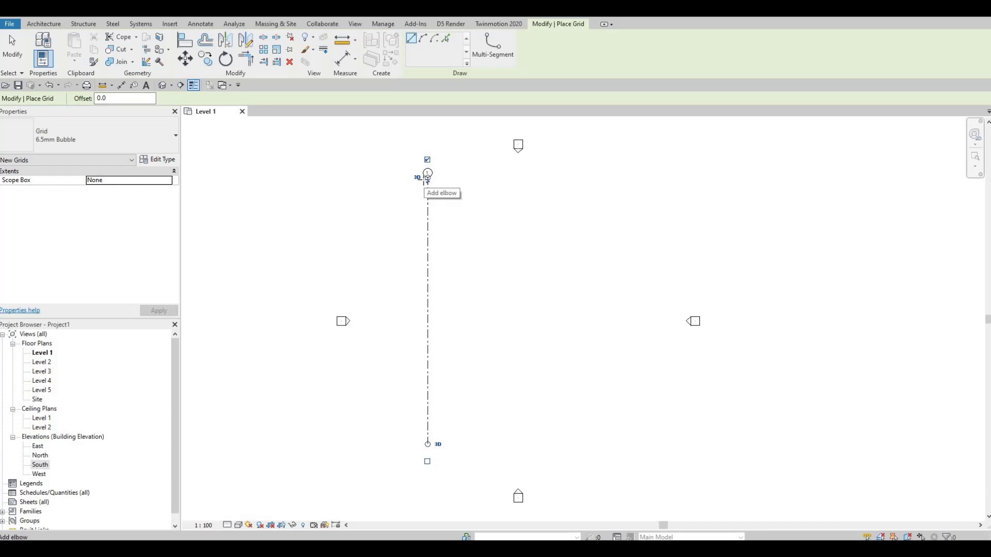
{"action": "scroll", "coordinate": [429, 178], "scroll_direction": "up", "scroll_amount": 2}
{"action": "scroll", "coordinate": [441, 176], "scroll_direction": "up", "scroll_amount": 2}
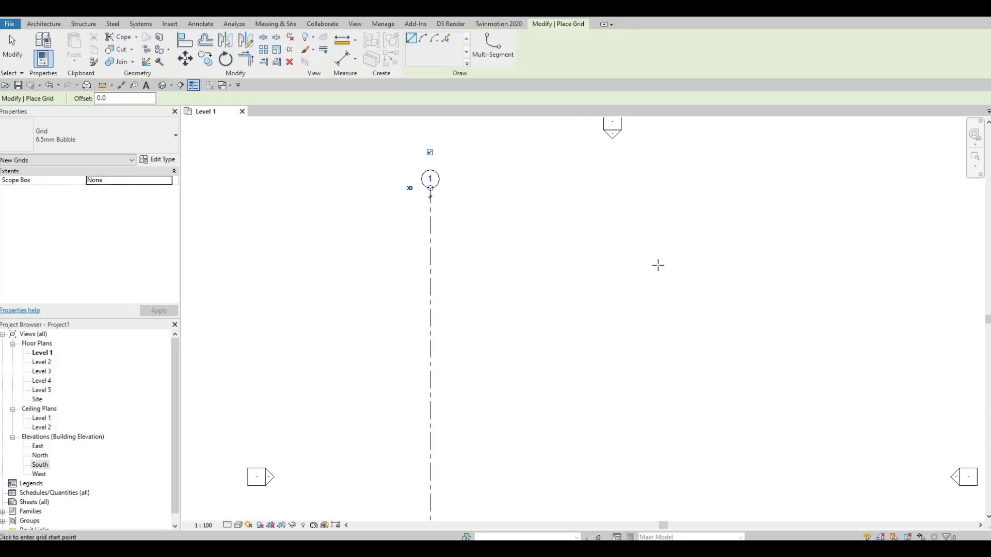
{"action": "key", "text": "Escape"}
{"action": "key", "text": "Escape"}
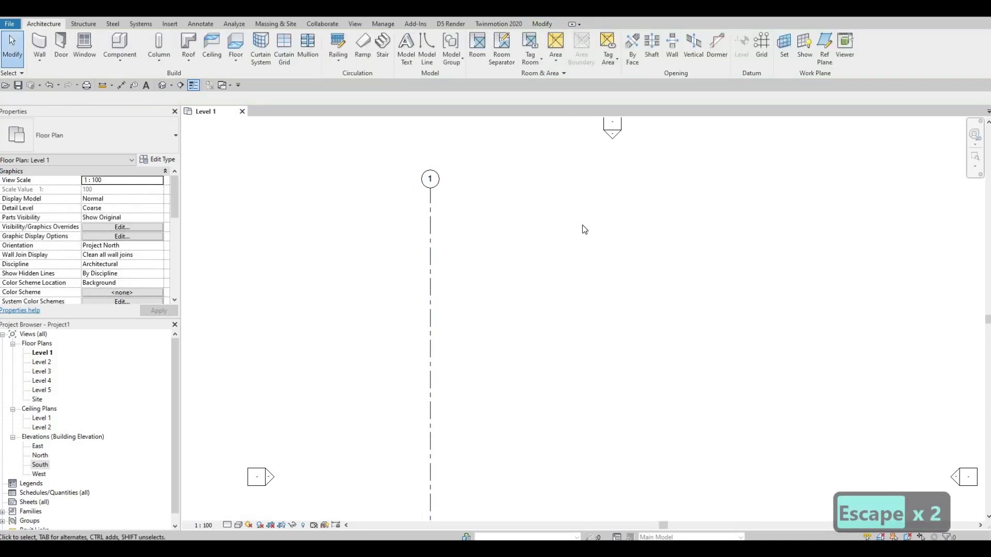
Rename the vertical grid line as A in its bubble
{"action": "scroll", "coordinate": [425, 160], "scroll_direction": "up", "scroll_amount": 3}
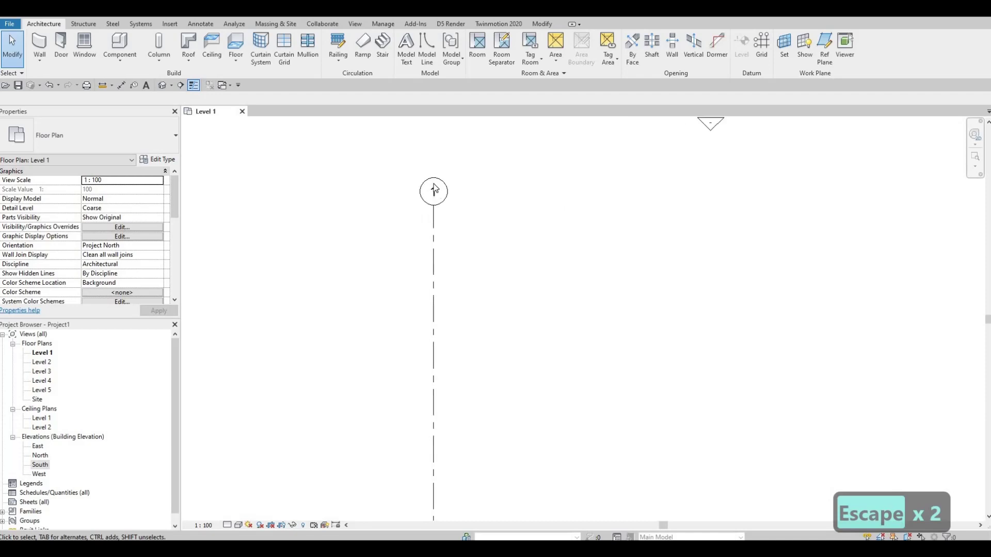
{"action": "scroll", "coordinate": [445, 221], "scroll_direction": "up", "scroll_amount": 2}
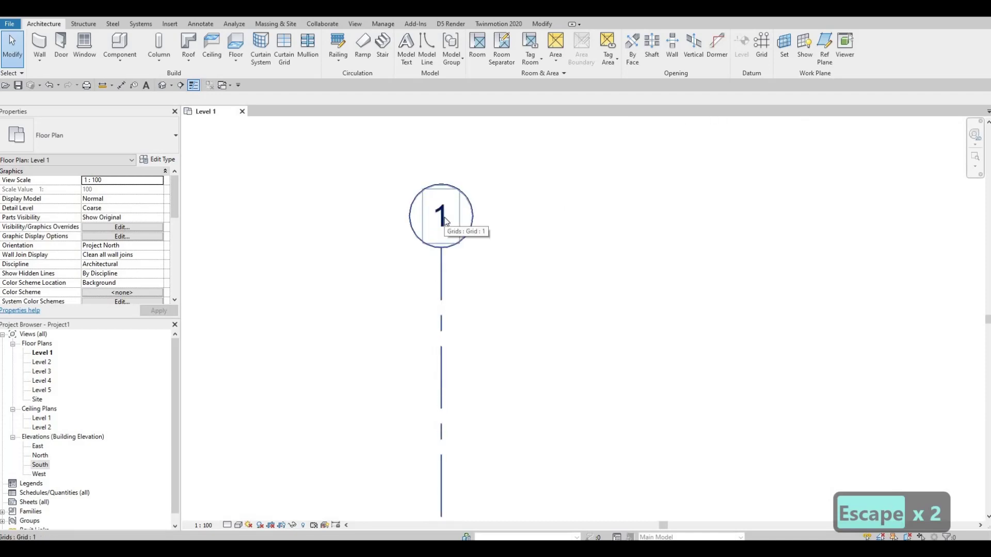
{"action": "left_click", "coordinate": [445, 220]}
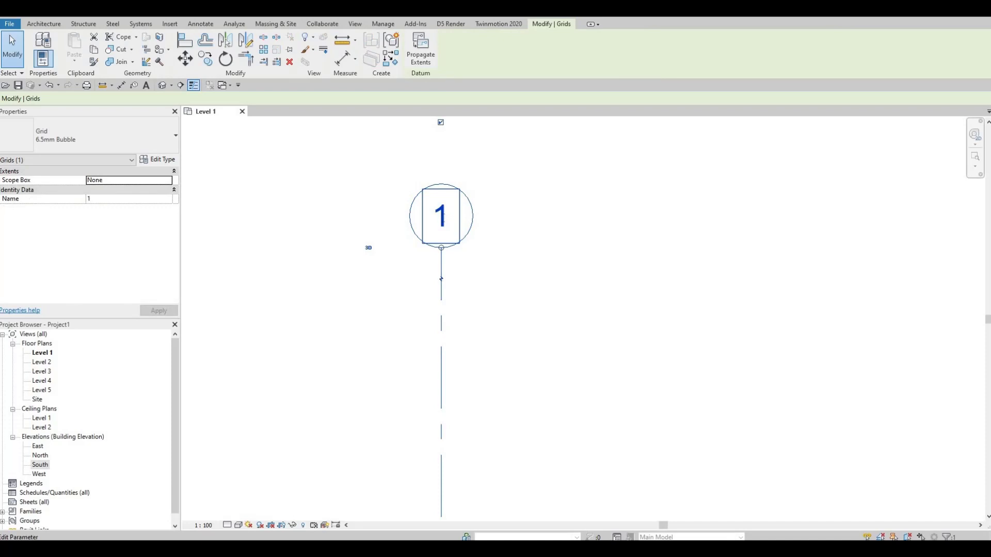
{"action": "left_click", "coordinate": [443, 218]}
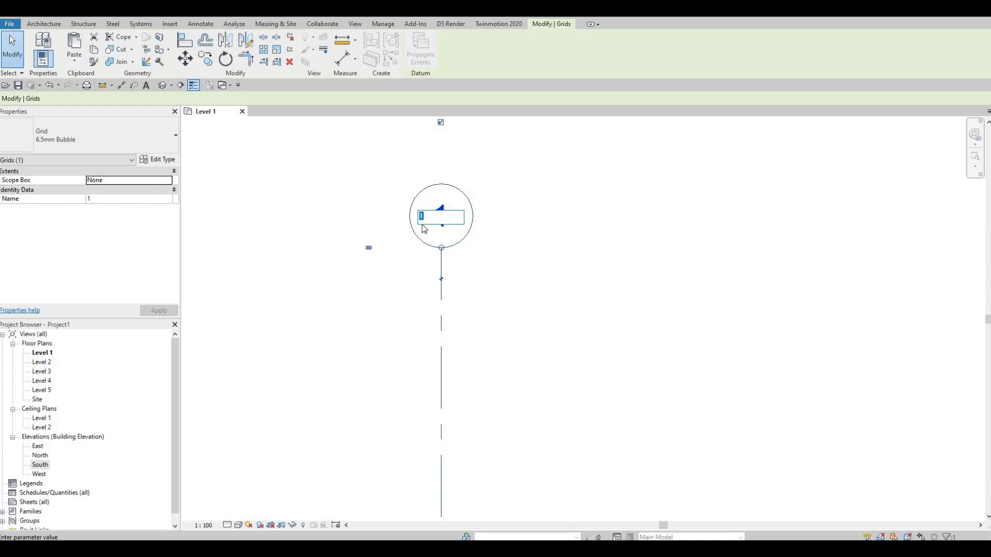
{"action": "type", "text": "A"}
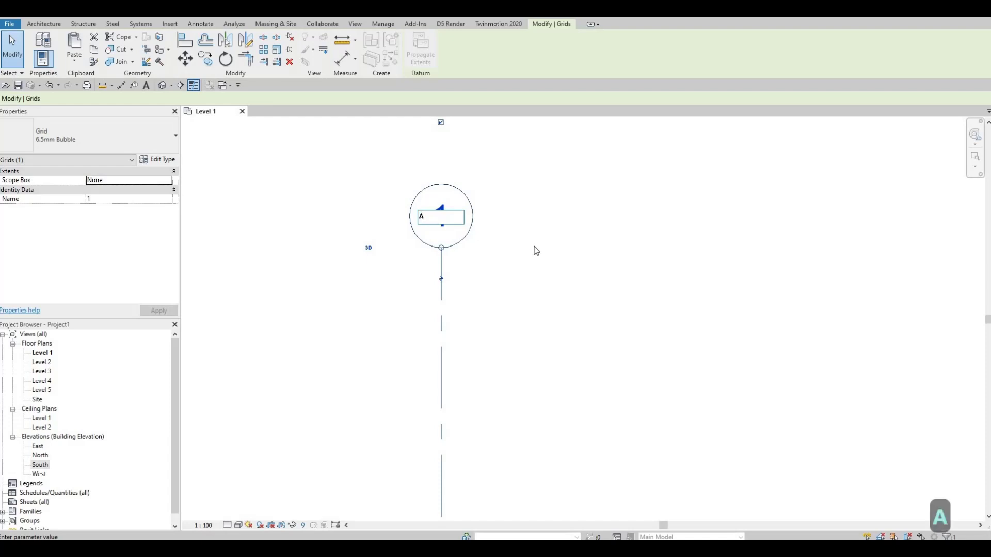
{"action": "left_click", "coordinate": [453, 229]}
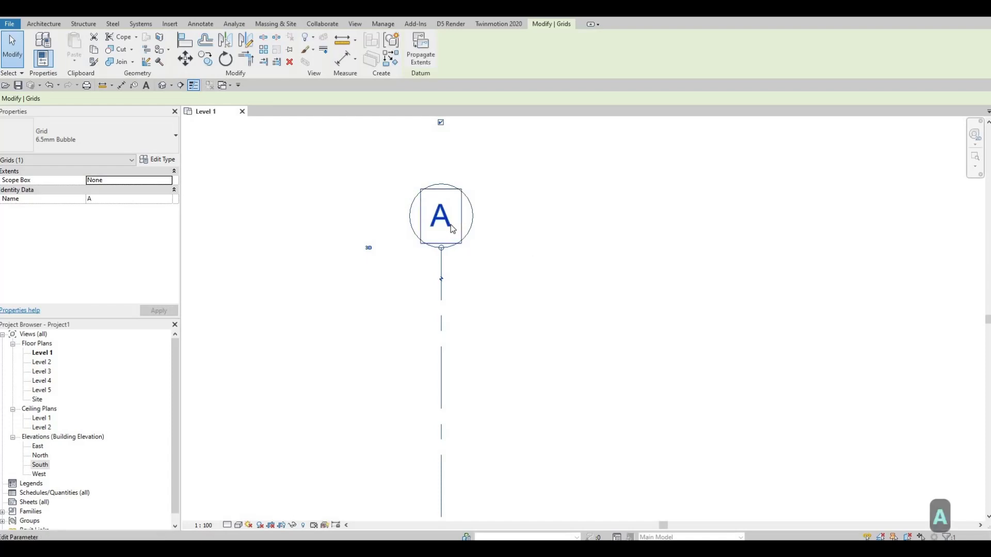
Copy grid A horizontally to the right by 5150 with multiple copying active
{"action": "scroll", "coordinate": [413, 246], "scroll_direction": "down", "scroll_amount": 1}
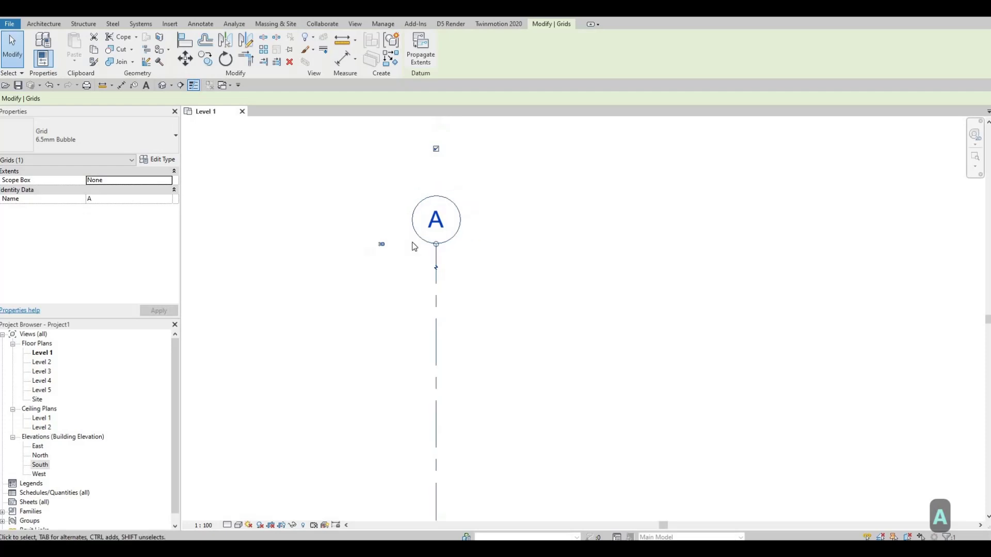
{"action": "scroll", "coordinate": [407, 245], "scroll_direction": "down", "scroll_amount": 2}
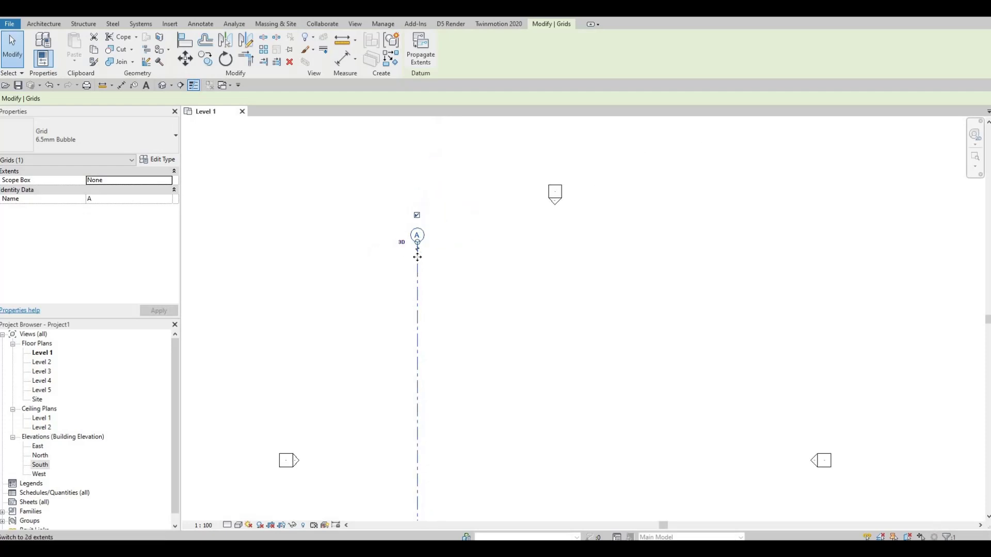
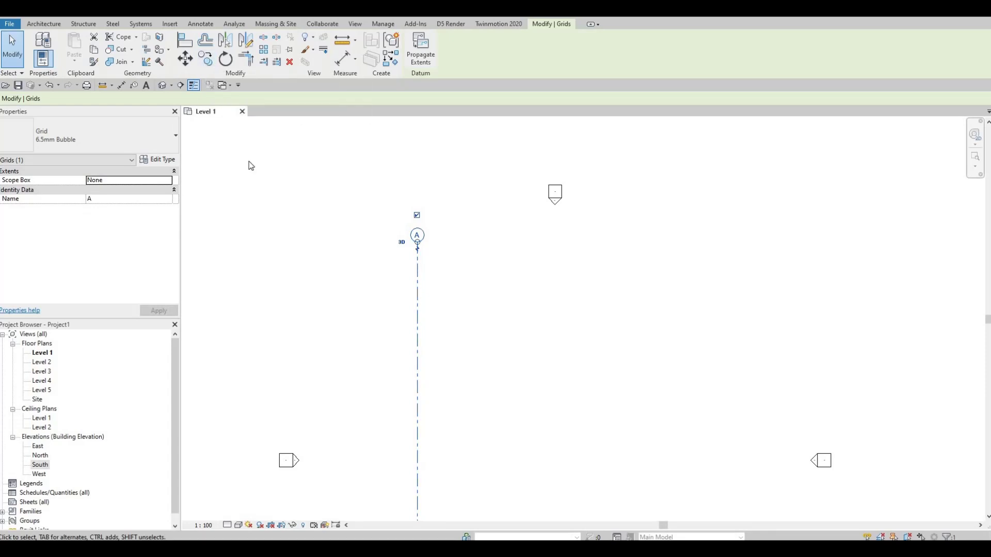
{"action": "key", "text": "c"}
{"action": "key", "text": "o"}
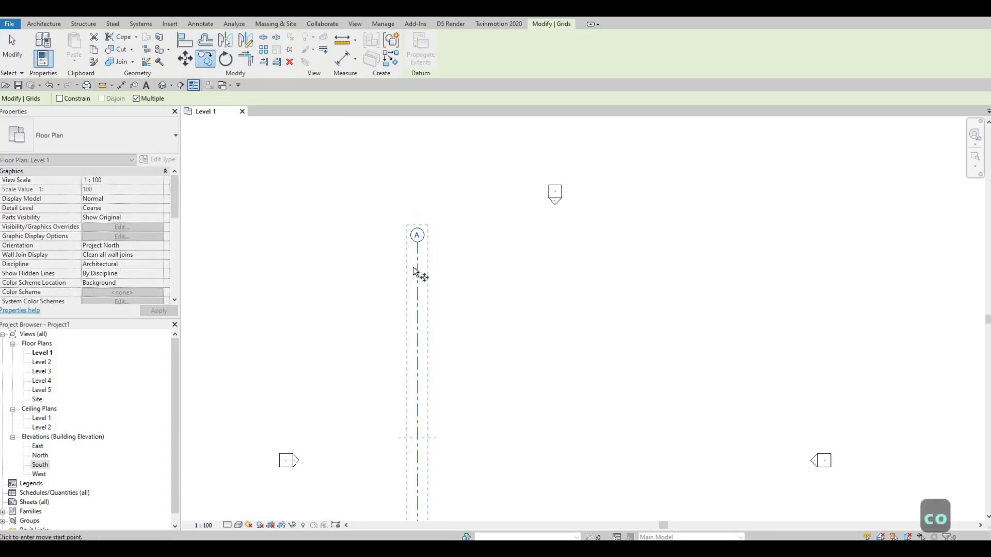
{"action": "left_click", "coordinate": [418, 271]}
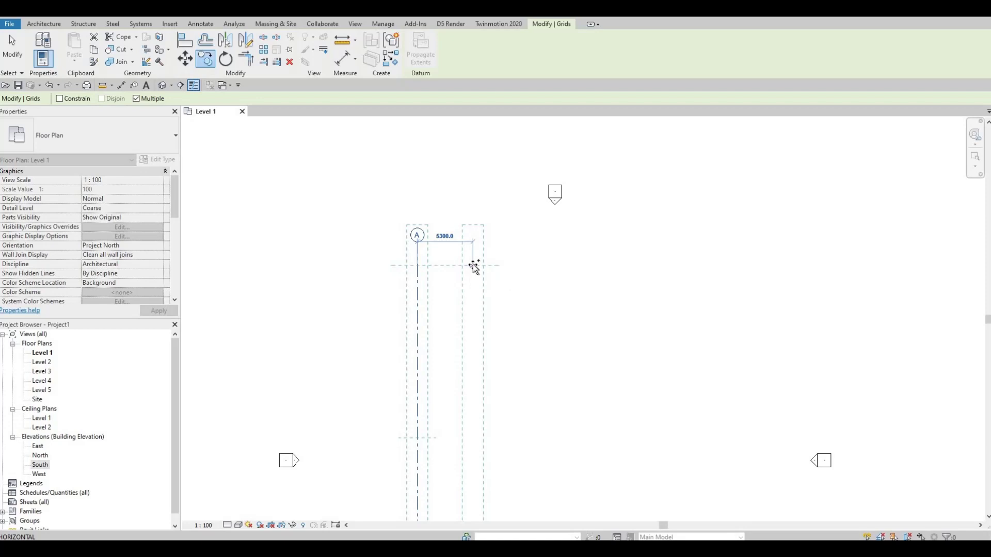
{"action": "type", "text": "51"}
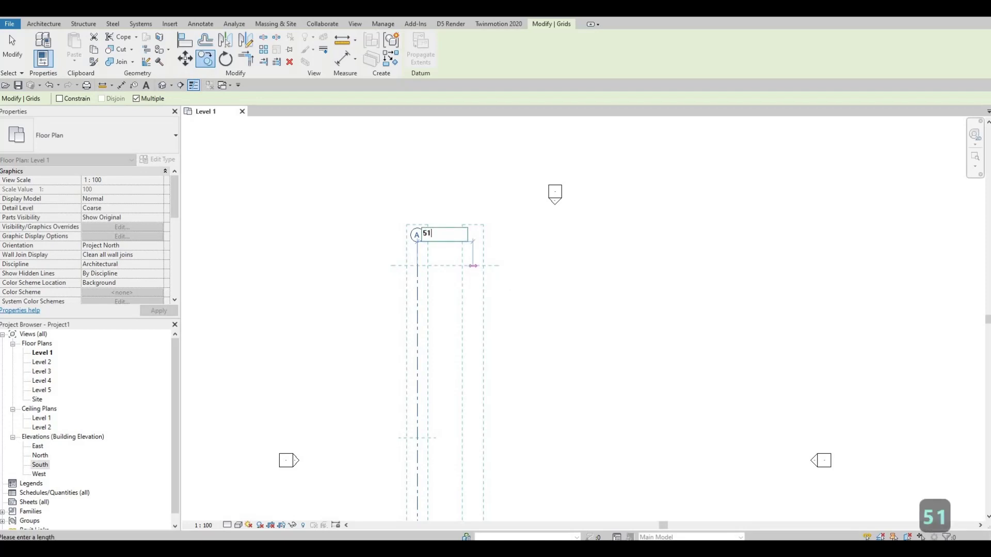
{"action": "type", "text": "5"}
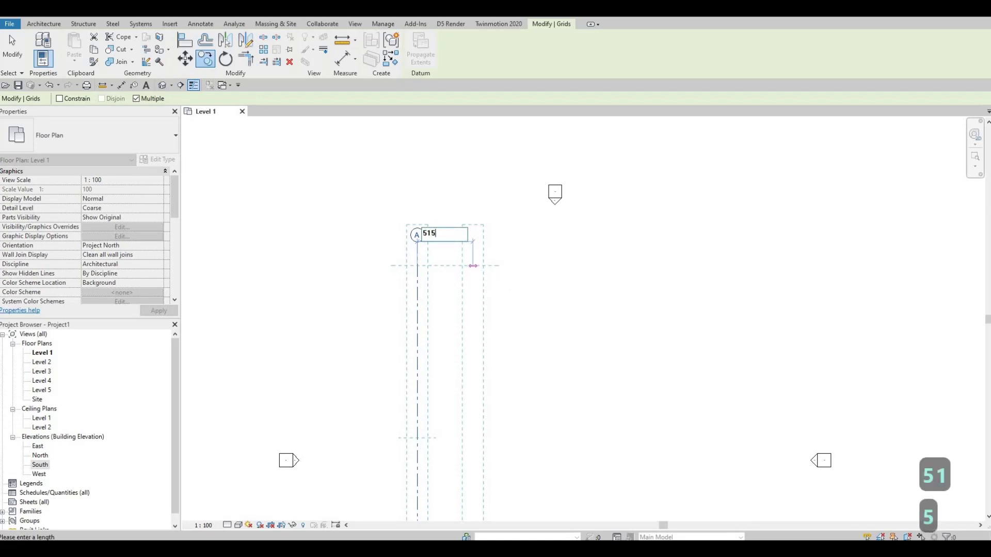
{"action": "type", "text": "0"}
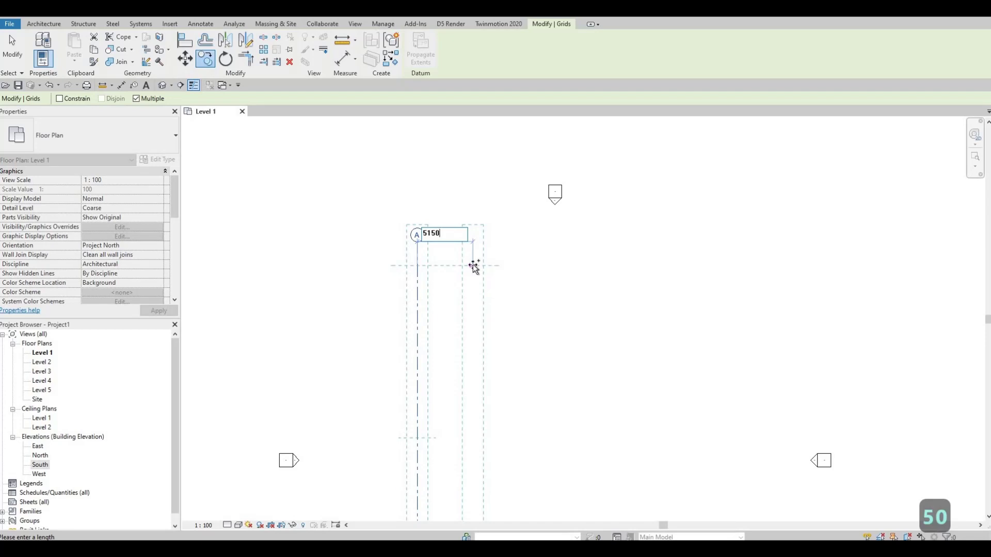
{"action": "key", "text": "Return"}
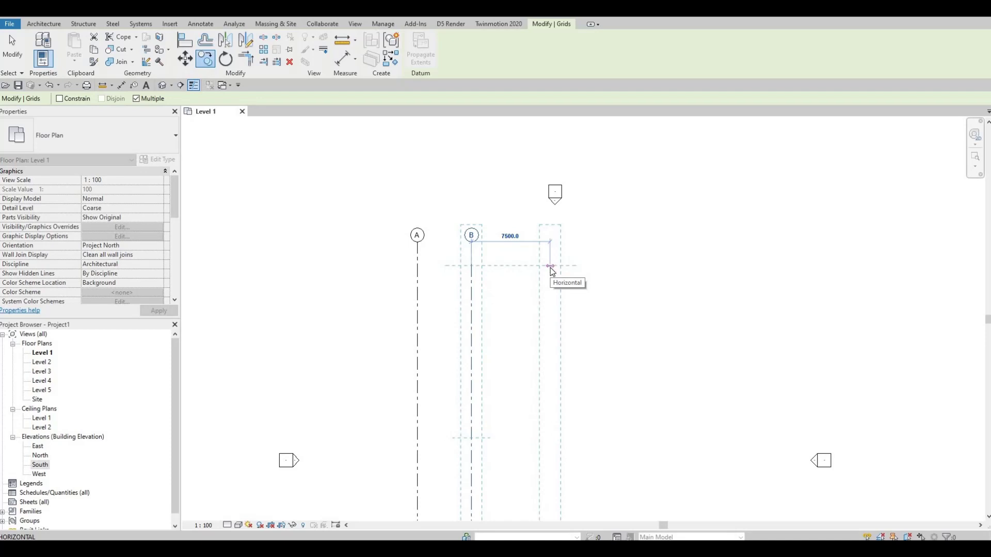
Add three more vertical grid copies to the right, spaced 6200, 5160 and 4030 in succession
{"action": "type", "text": "6200"}
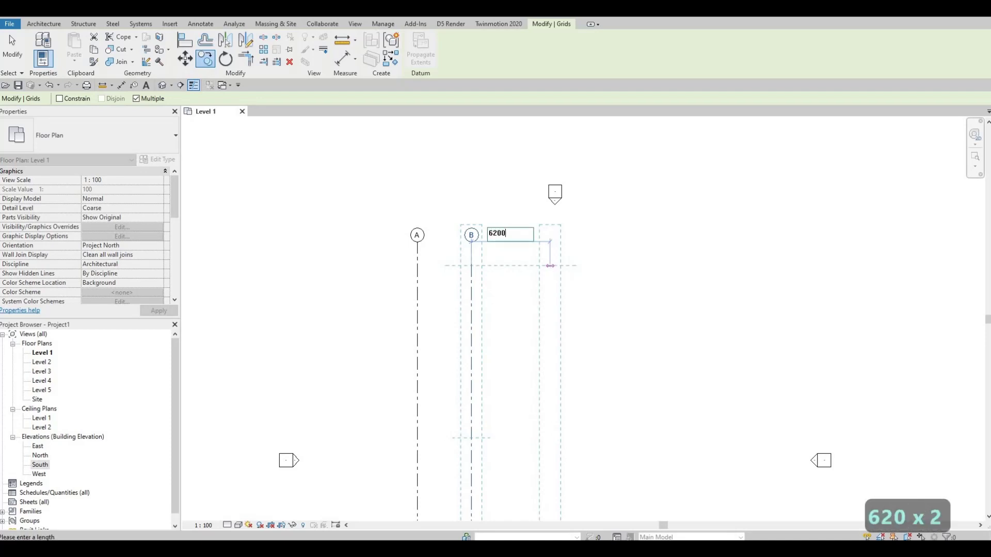
{"action": "key", "text": "Return"}
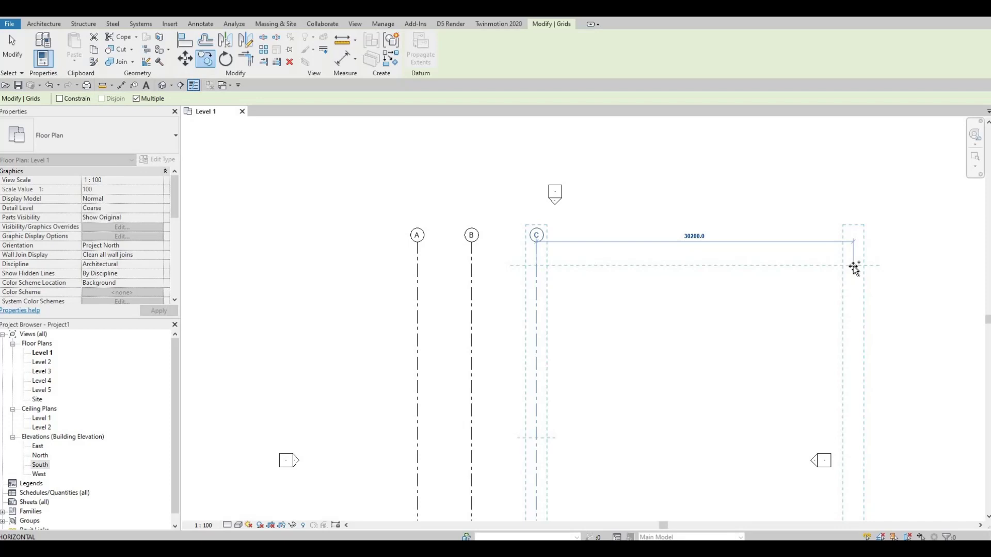
{"action": "type", "text": "5160"}
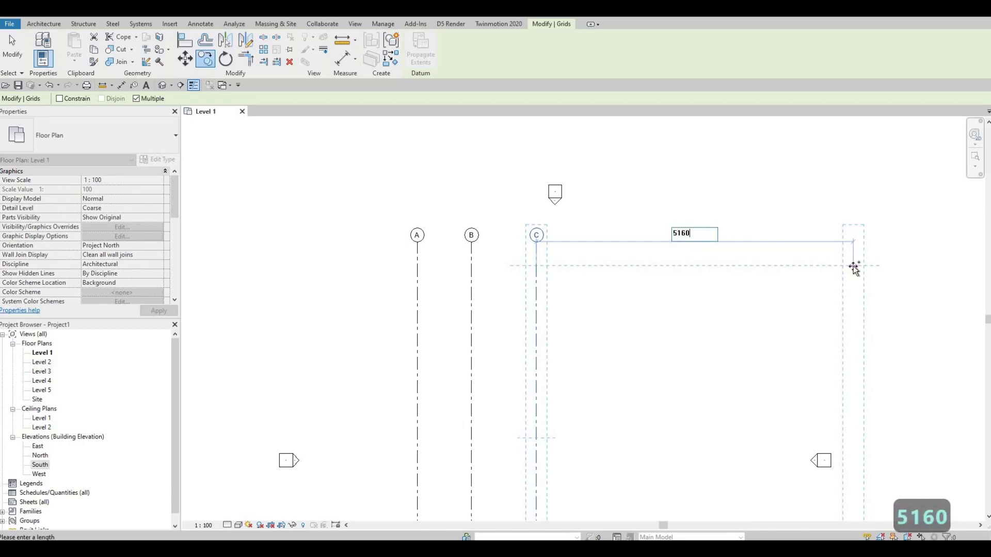
{"action": "key", "text": "Return"}
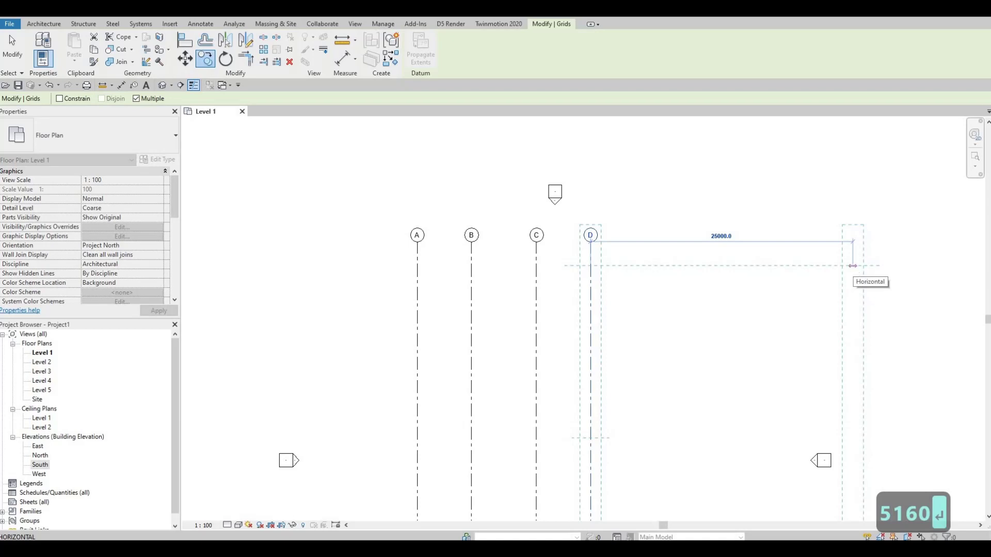
{"action": "type", "text": "4030"}
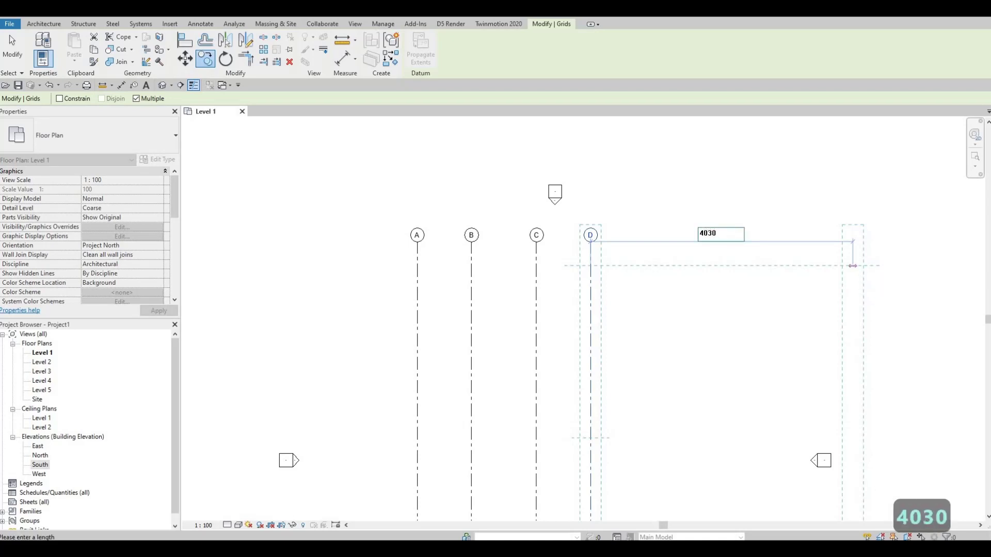
{"action": "key", "text": "Return"}
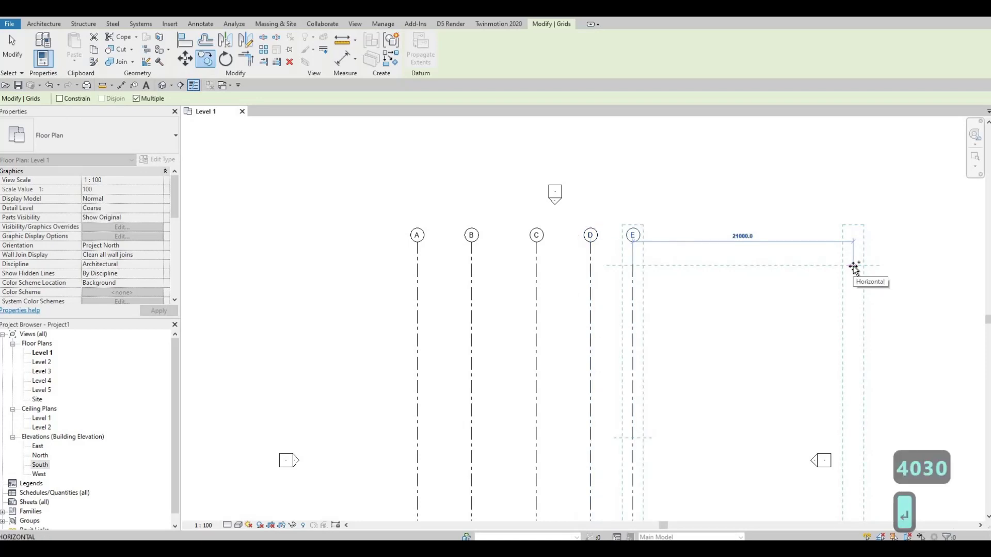
Add two final vertical grid copies to the right, spaced 5190 and 3850, and finish copying
{"action": "type", "text": "519"}
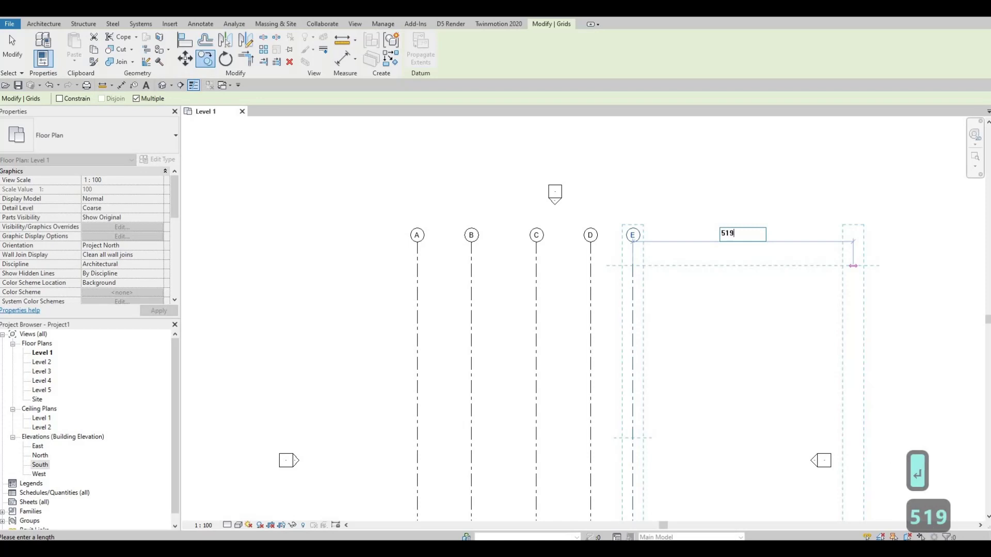
{"action": "type", "text": "0"}
{"action": "key", "text": "Return"}
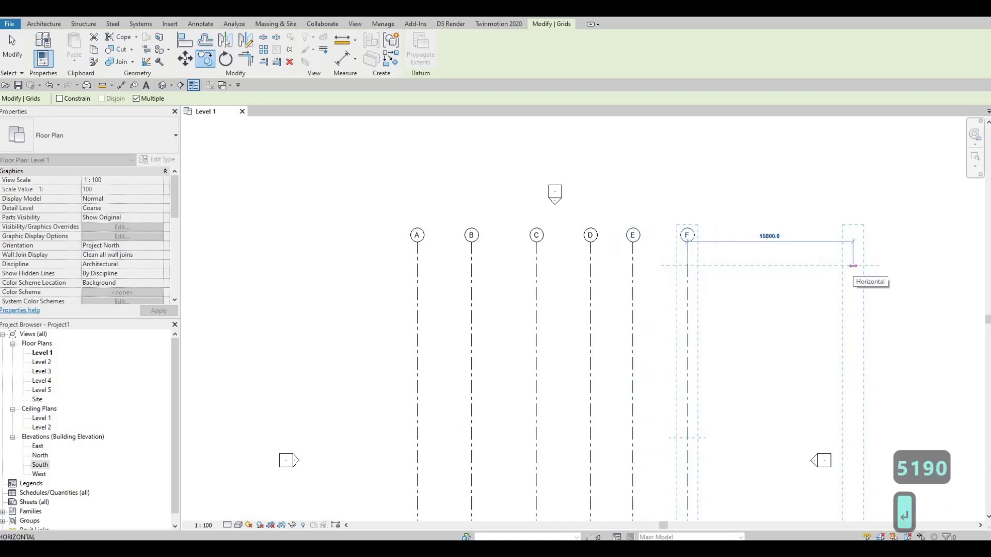
{"action": "type", "text": "3850"}
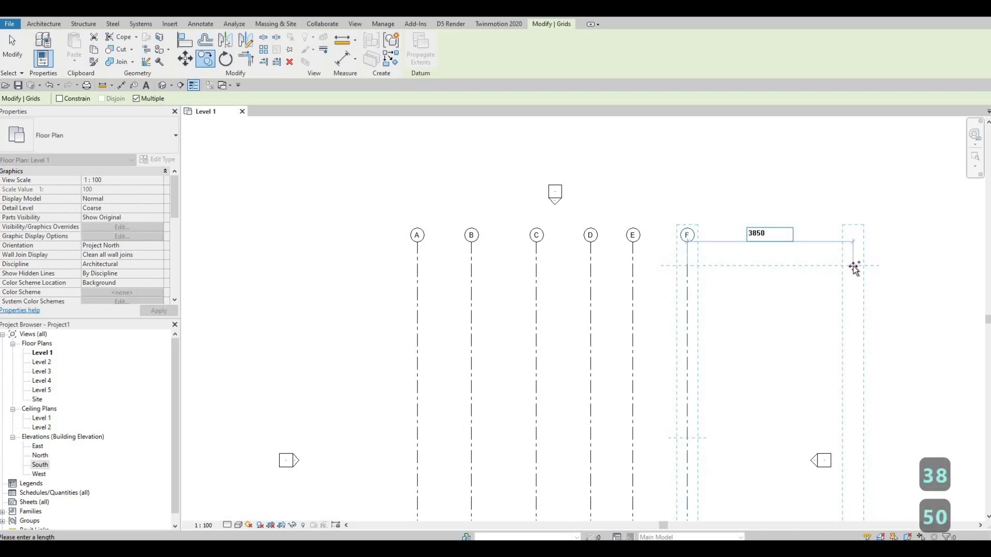
{"action": "key", "text": "Return"}
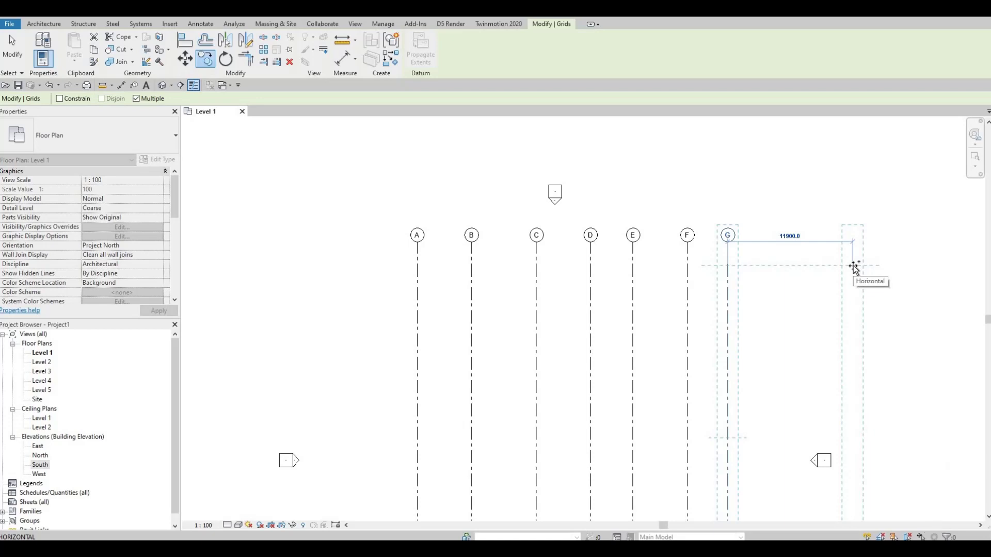
{"action": "key", "text": "Escape"}
{"action": "key", "text": "Escape"}
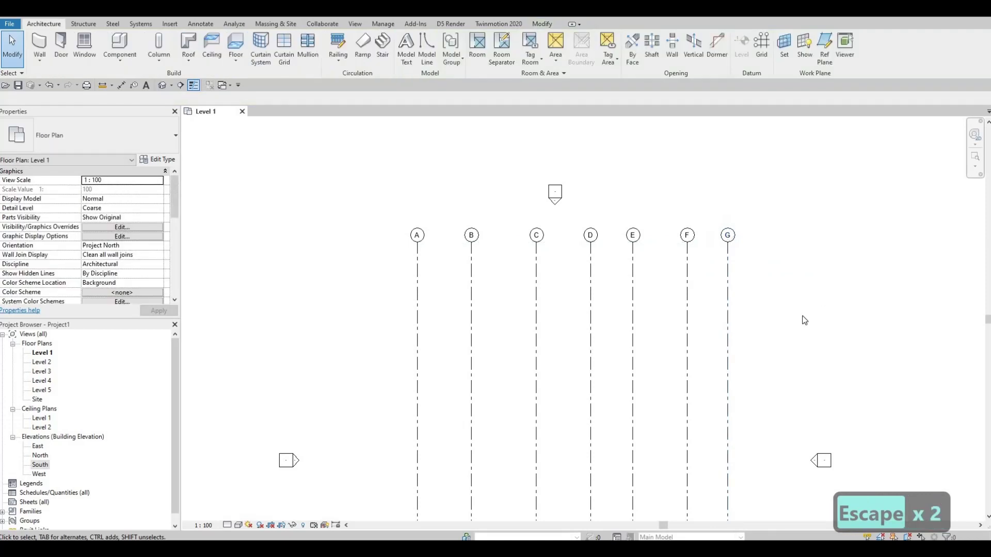
Draw a horizontal grid line across all the vertical grids near their upper ends, starting beyond grid G and ending beyond grid A
{"action": "scroll", "coordinate": [819, 292], "scroll_direction": "down", "scroll_amount": 4}
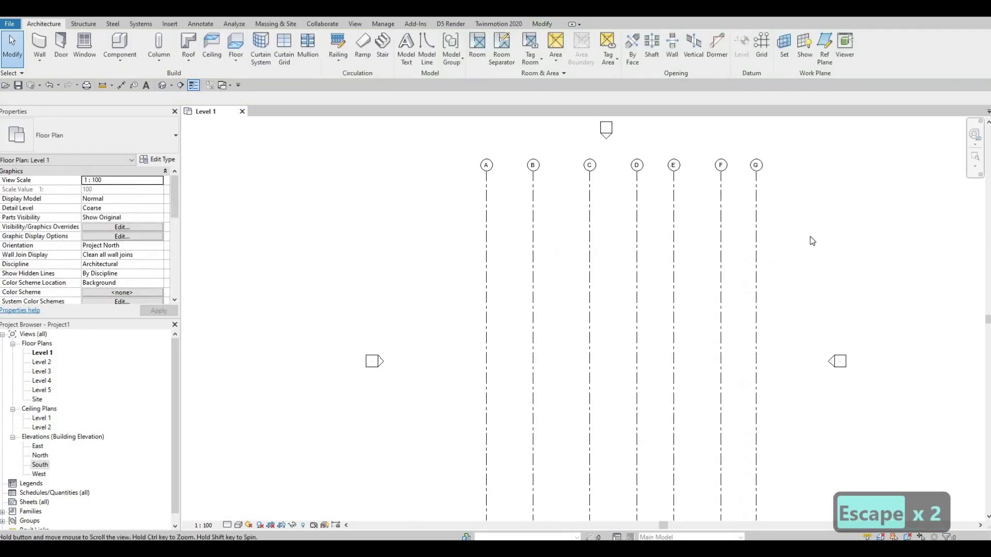
{"action": "middle_click_drag", "start_coordinate": [776, 290], "coordinate": [777, 335]}
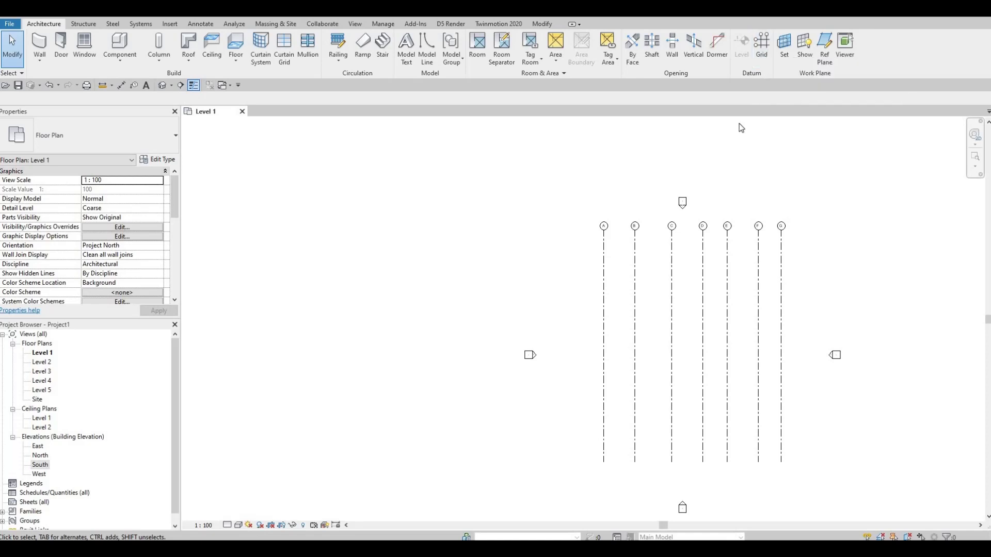
{"action": "key", "text": "g"}
{"action": "key", "text": "r"}
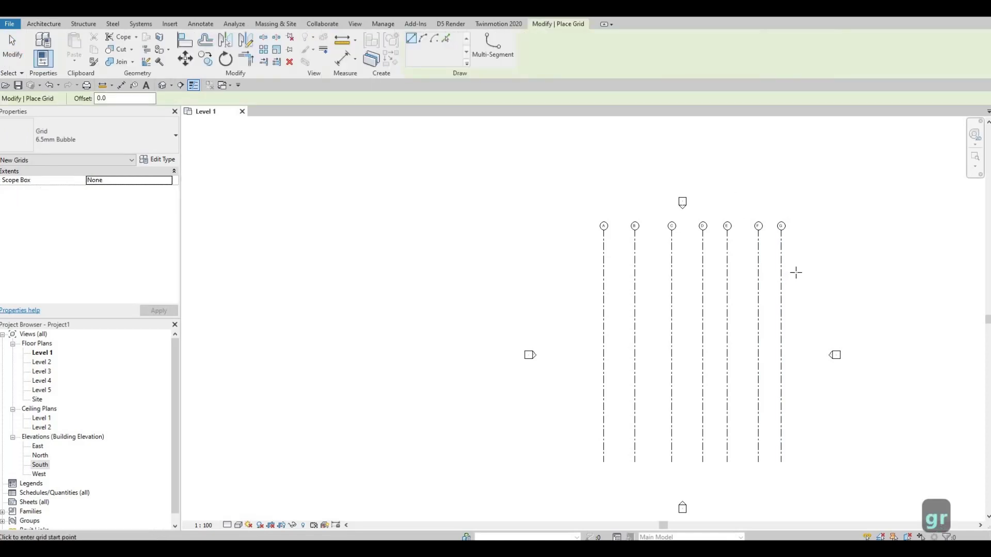
{"action": "left_click", "coordinate": [803, 272]}
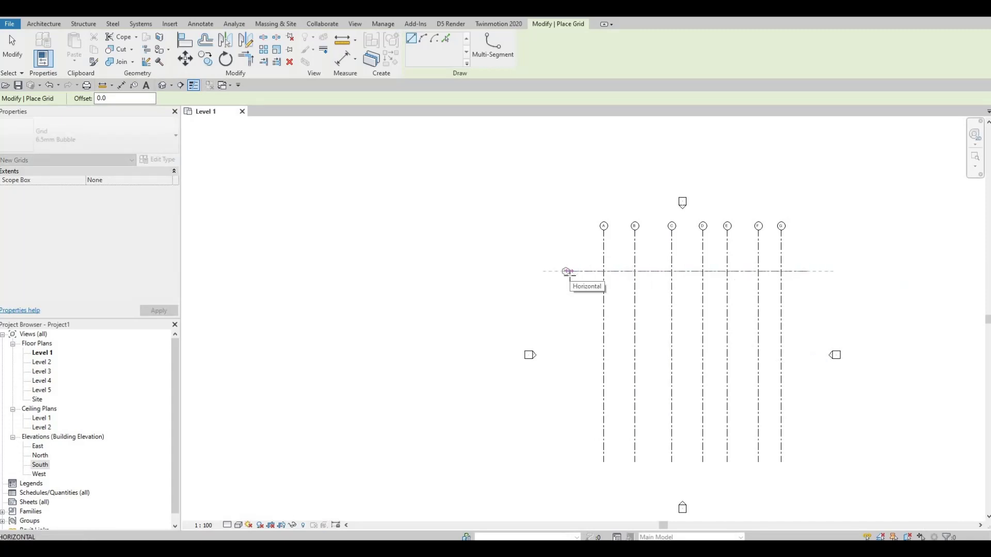
{"action": "left_click", "coordinate": [567, 272]}
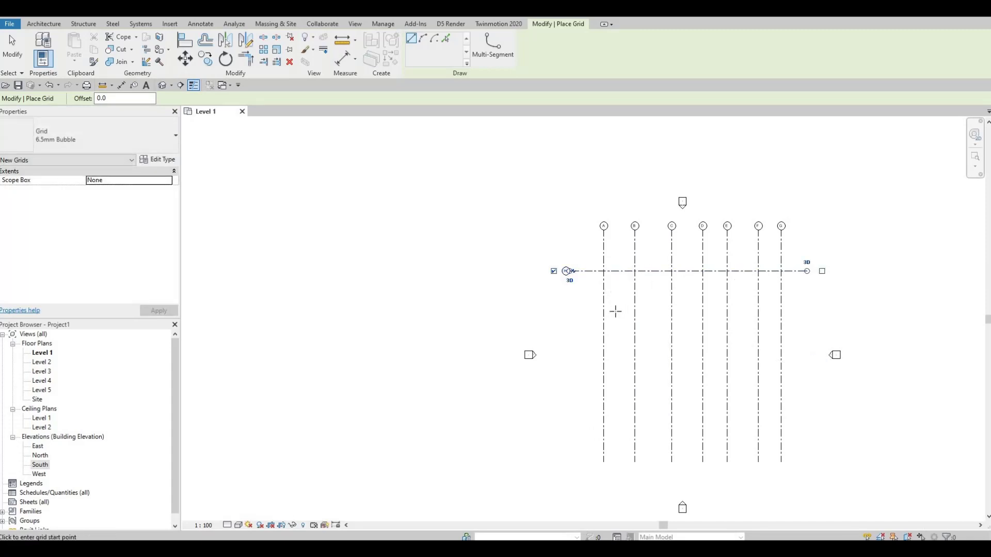
{"action": "key", "text": "Escape"}
{"action": "key", "text": "Escape"}
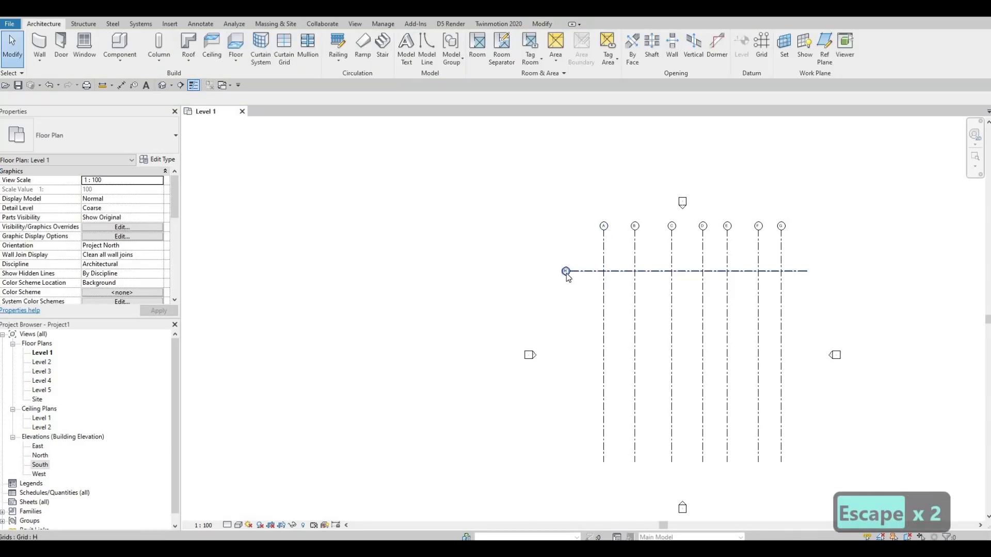
Rename the horizontal grid line as 1 in its bubble
{"action": "scroll", "coordinate": [565, 273], "scroll_direction": "up", "scroll_amount": 5}
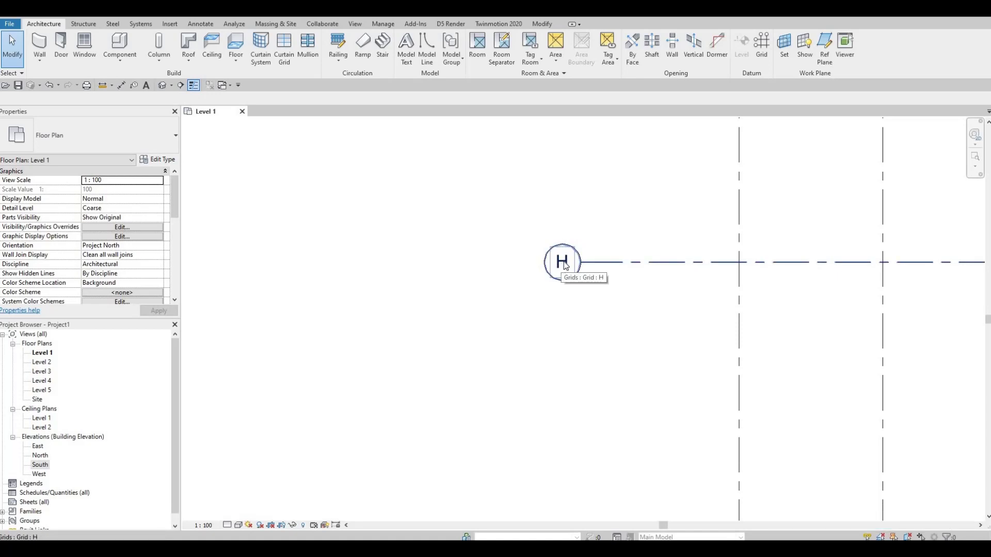
{"action": "left_click", "coordinate": [564, 265]}
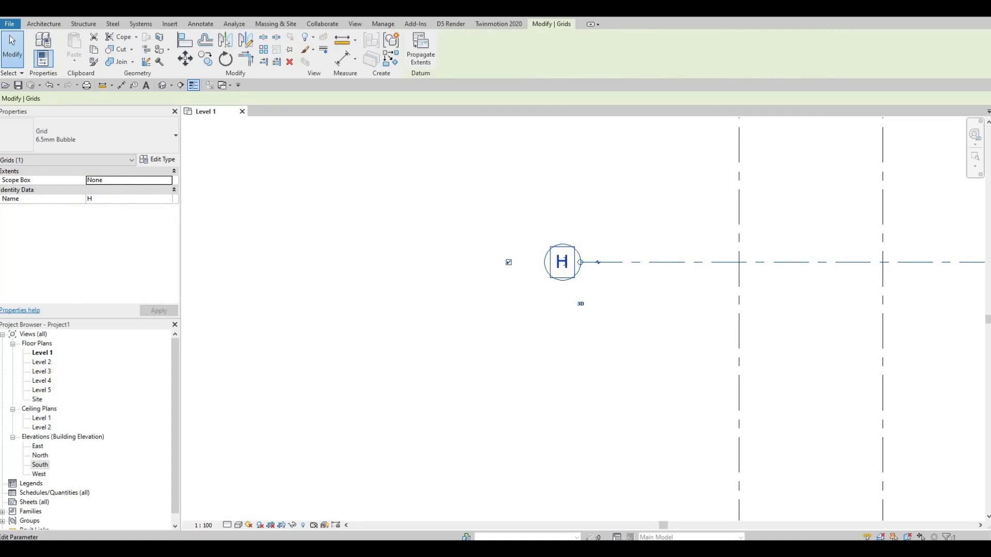
{"action": "left_click", "coordinate": [565, 263]}
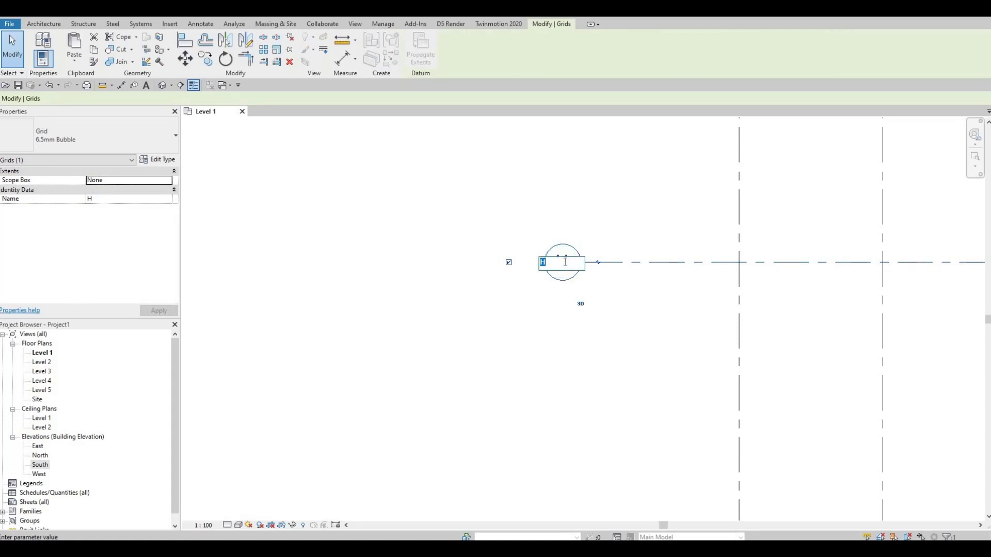
{"action": "type", "text": "1"}
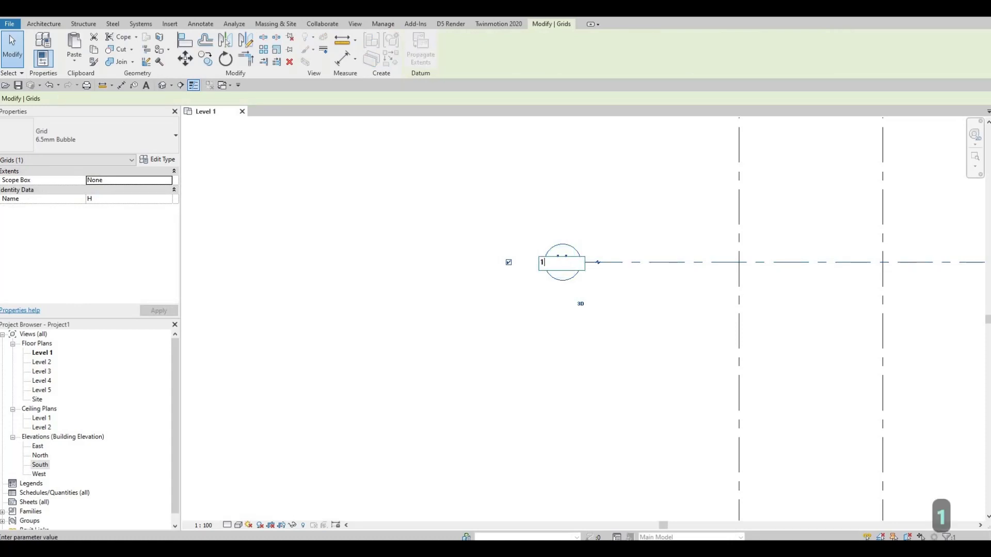
{"action": "left_click", "coordinate": [681, 340]}
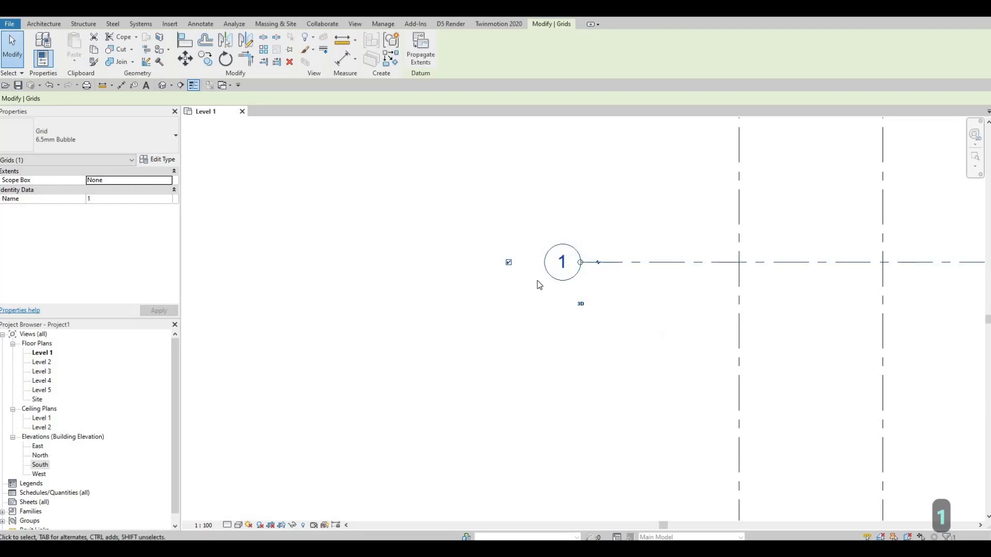
Copy grid 1 vertically downward by 6070 with multiple copying active
{"action": "scroll", "coordinate": [537, 284], "scroll_direction": "down", "scroll_amount": 5}
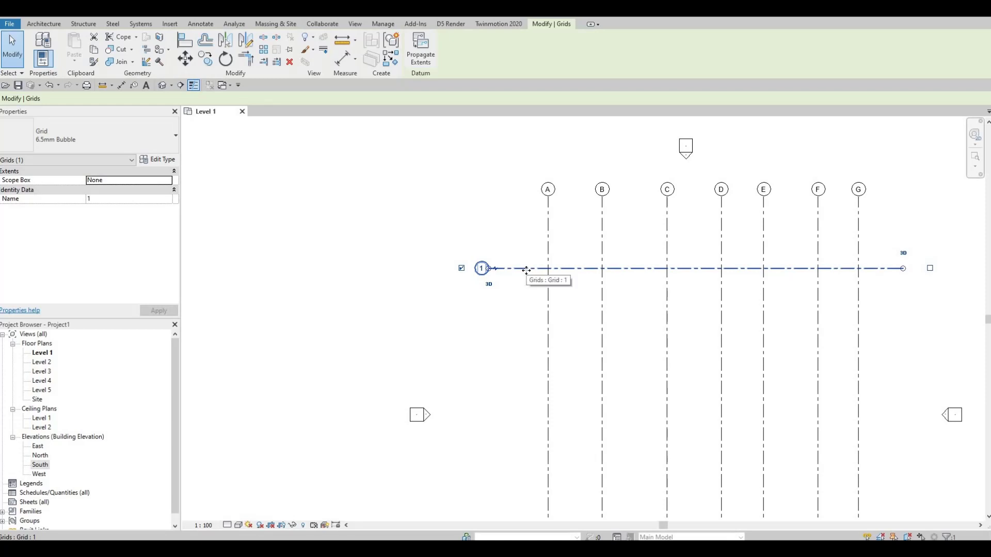
{"action": "key", "text": "c"}
{"action": "key", "text": "o"}
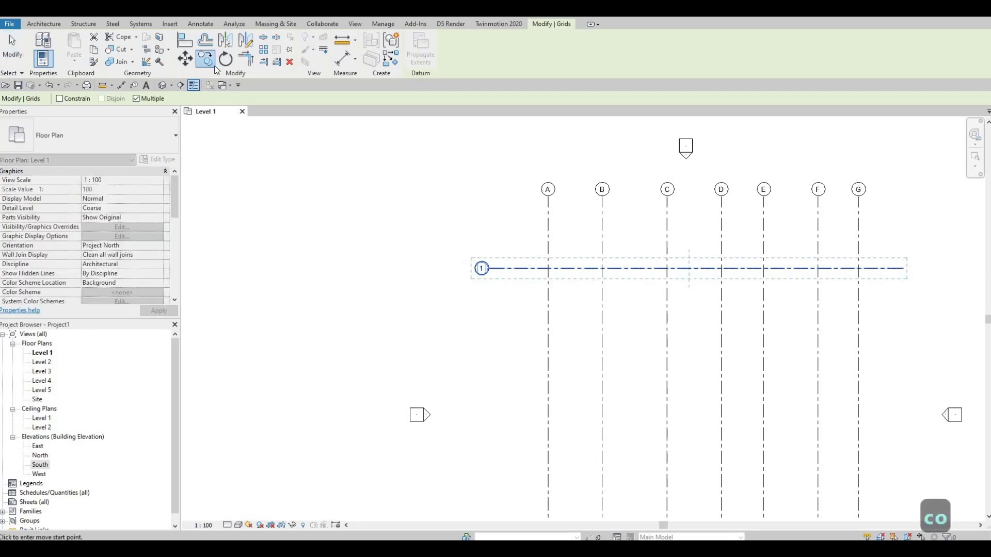
{"action": "left_click", "coordinate": [521, 269]}
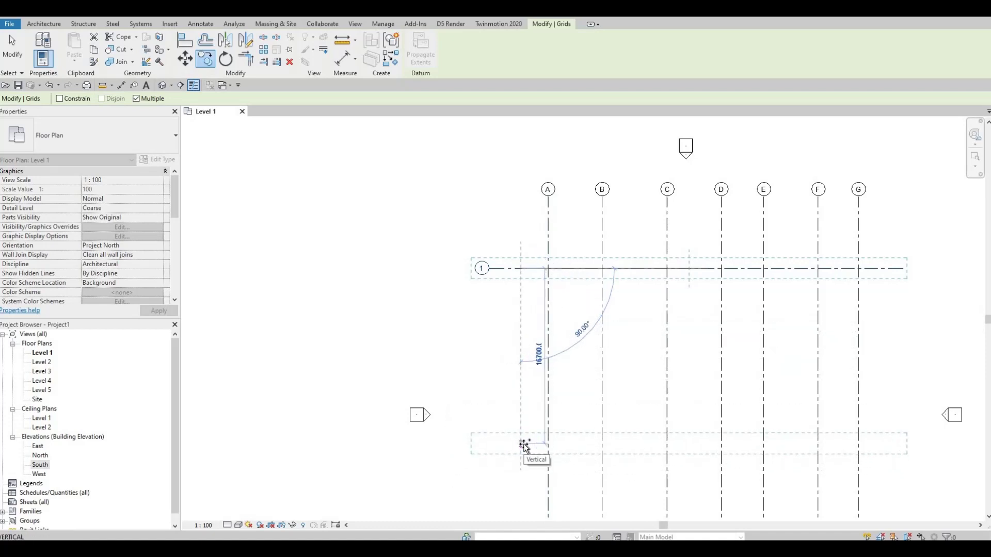
{"action": "type", "text": "6"}
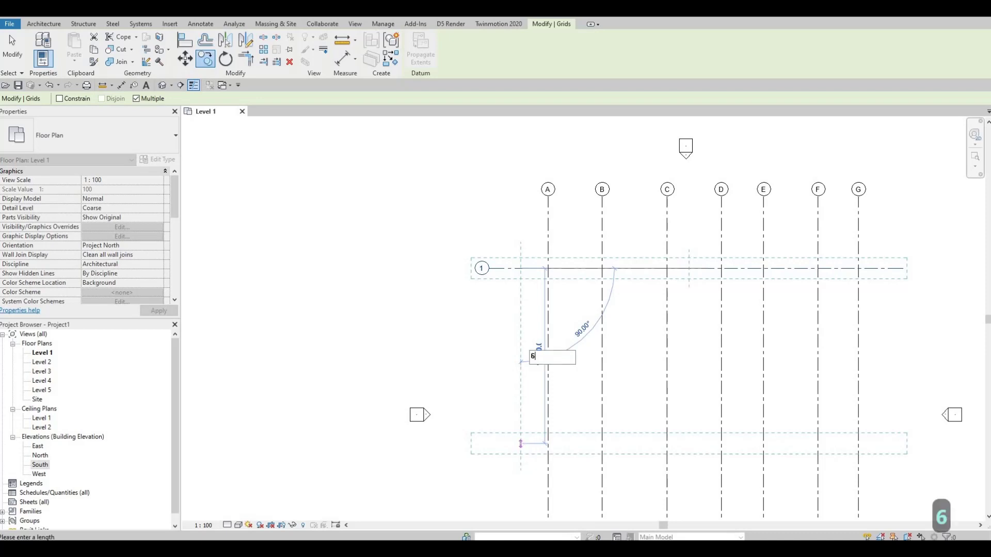
{"action": "type", "text": "070"}
{"action": "key", "text": "Return"}
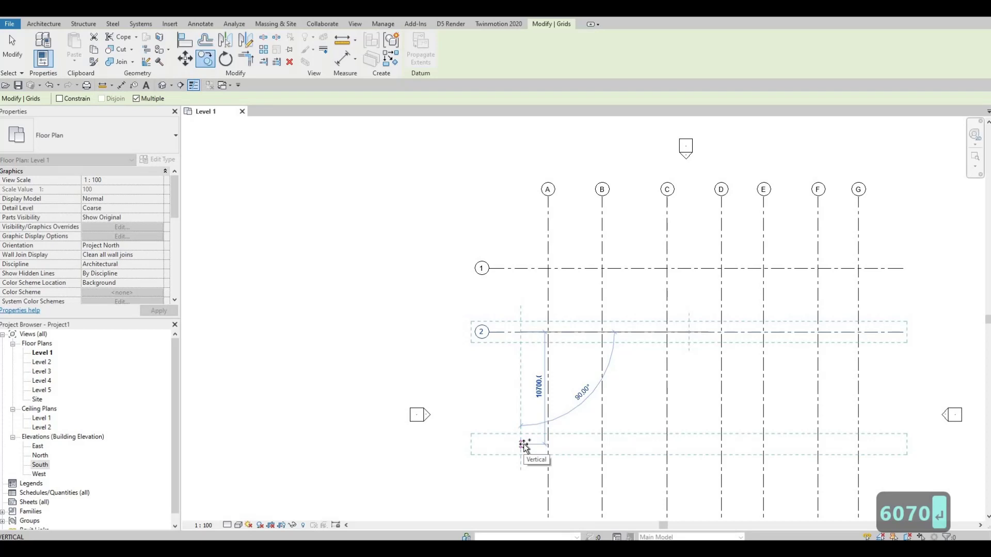
Add three more horizontal grid copies downward, spaced 6000, 6080 and 6200 in succession
{"action": "type", "text": "6"}
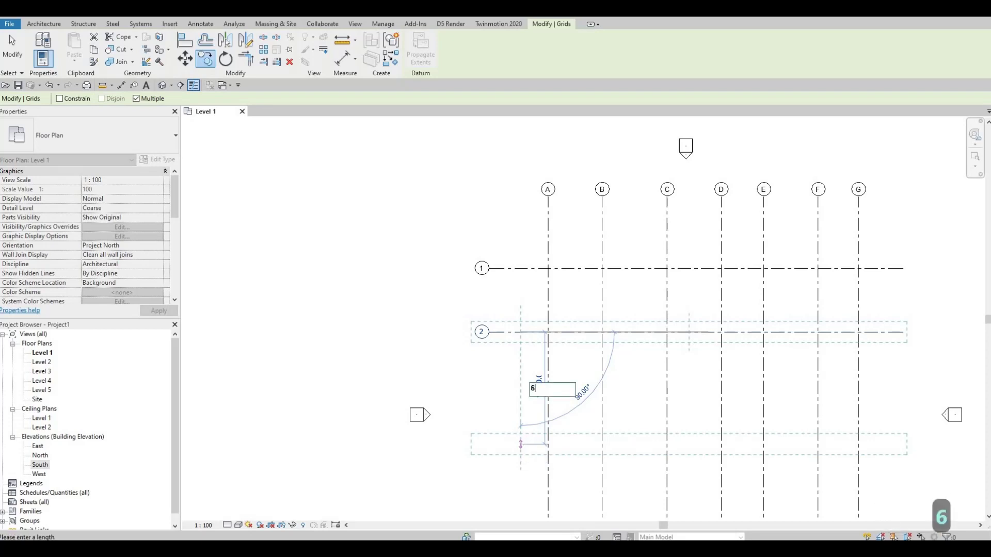
{"action": "type", "text": "000"}
{"action": "key", "text": "Return"}
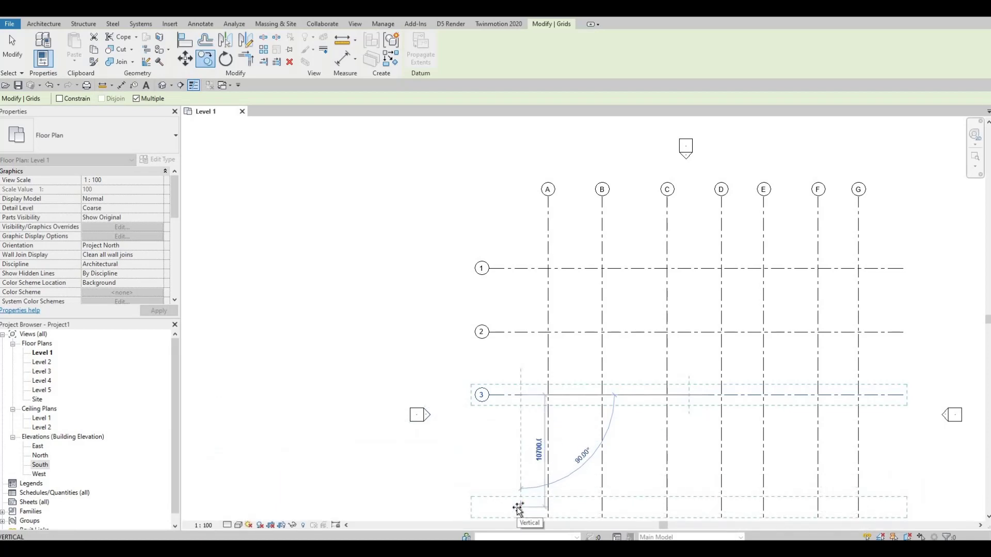
{"action": "type", "text": "60"}
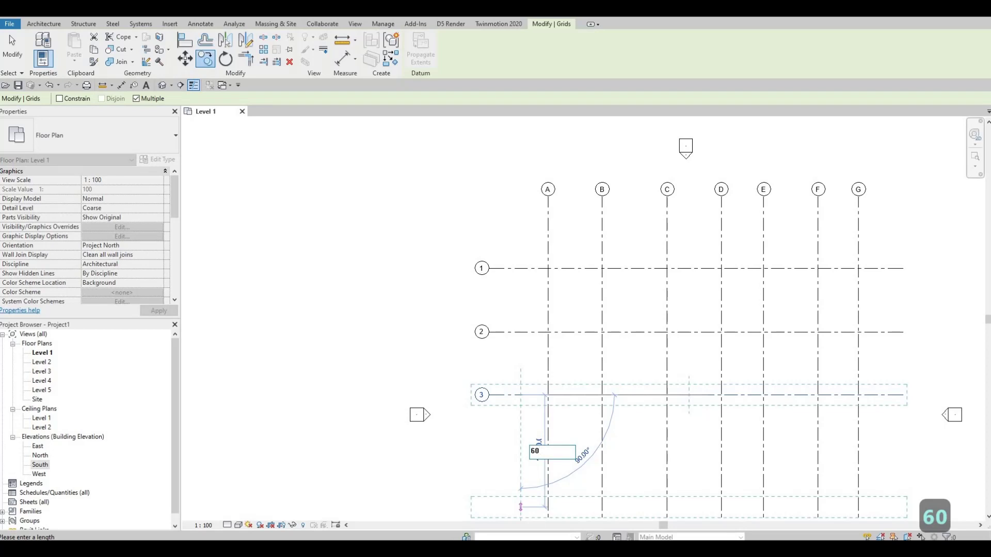
{"action": "type", "text": "80"}
{"action": "key", "text": "Return"}
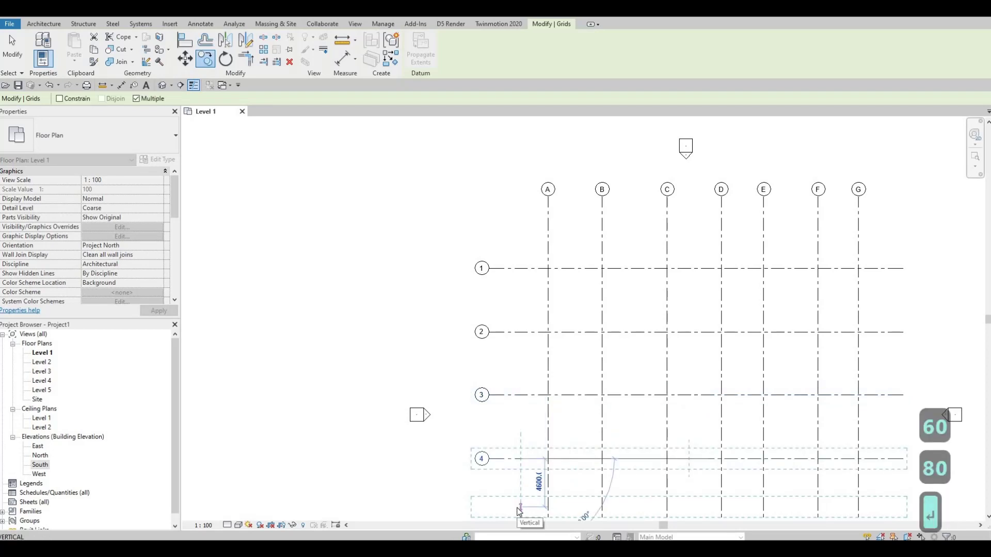
{"action": "type", "text": "6200"}
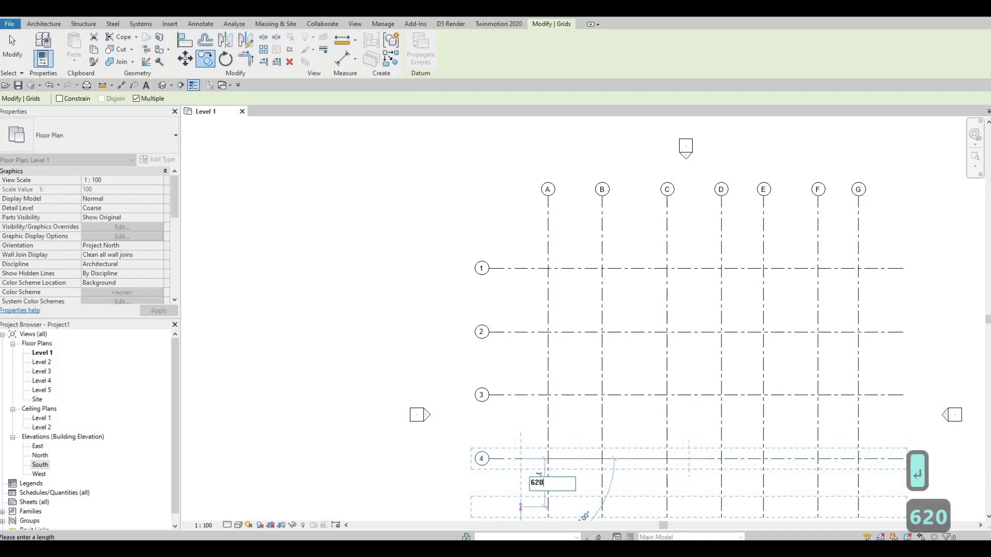
Add three final horizontal grid copies below grid 5, spaced 5990, 6120 and 5940, and finish copying
{"action": "middle_click_drag", "start_coordinate": [518, 510], "coordinate": [518, 161]}
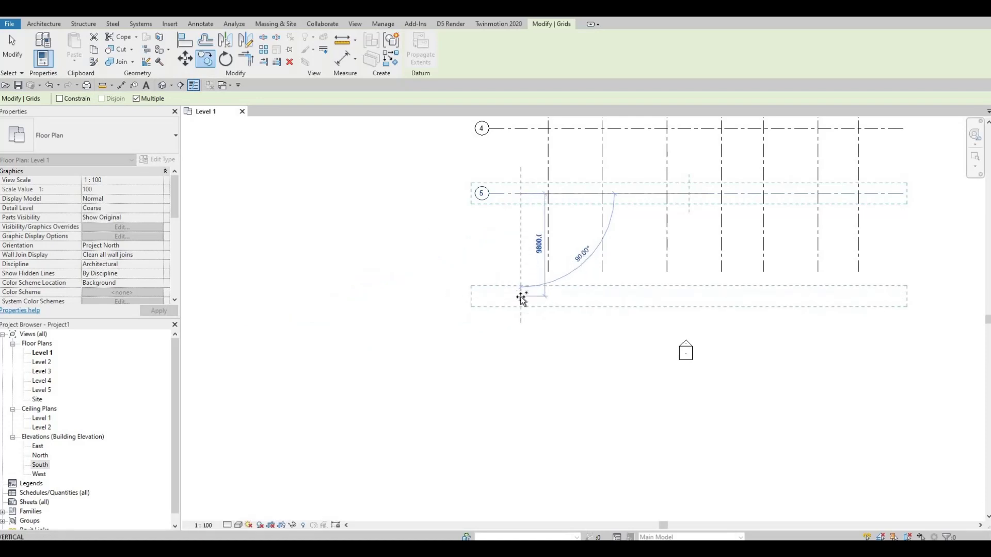
{"action": "type", "text": "5990"}
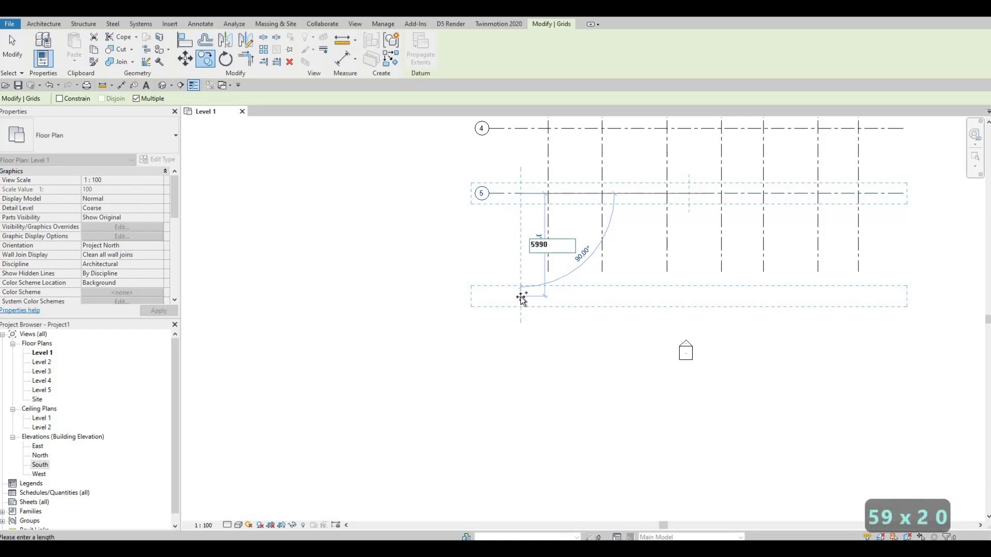
{"action": "key", "text": "Return"}
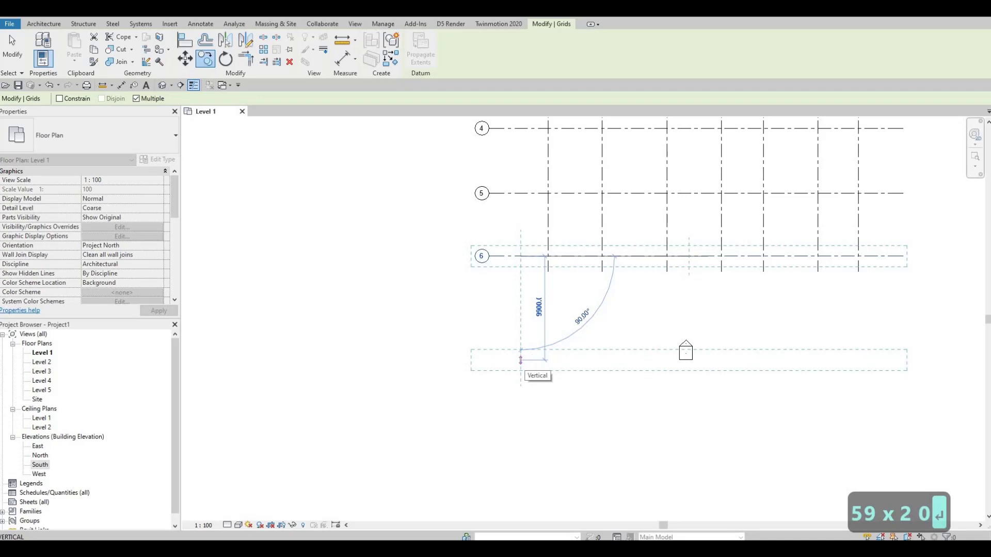
{"action": "type", "text": "61"}
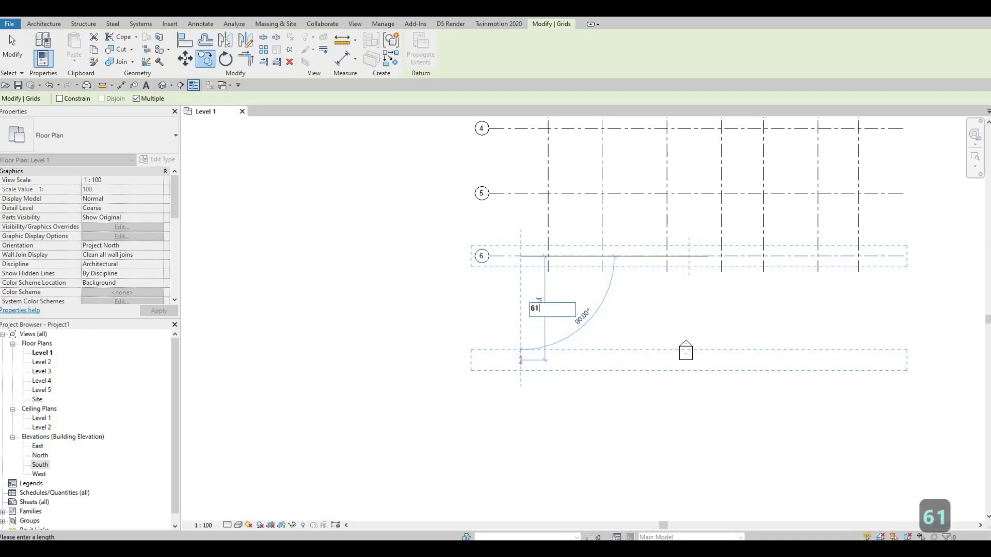
{"action": "type", "text": "20"}
{"action": "key", "text": "Return"}
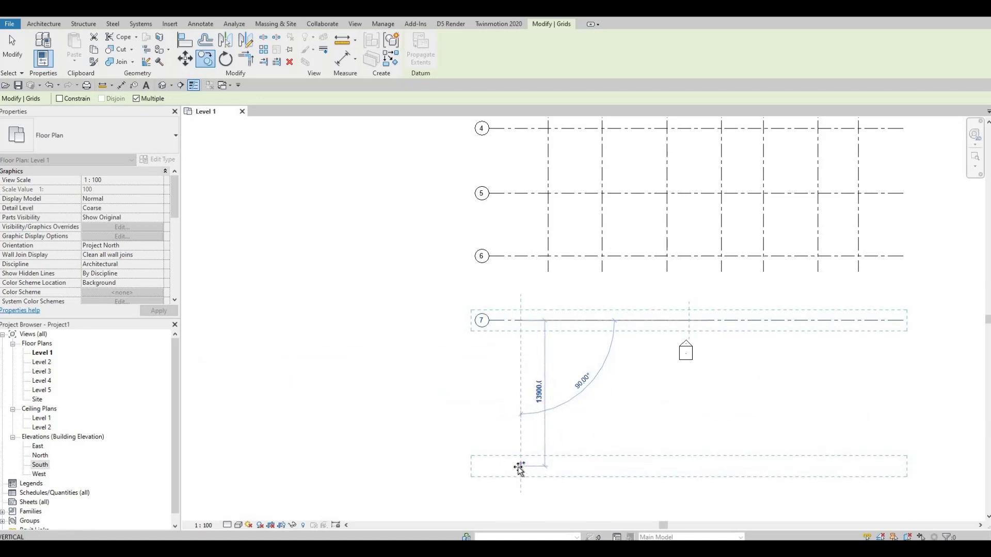
{"action": "type", "text": "59"}
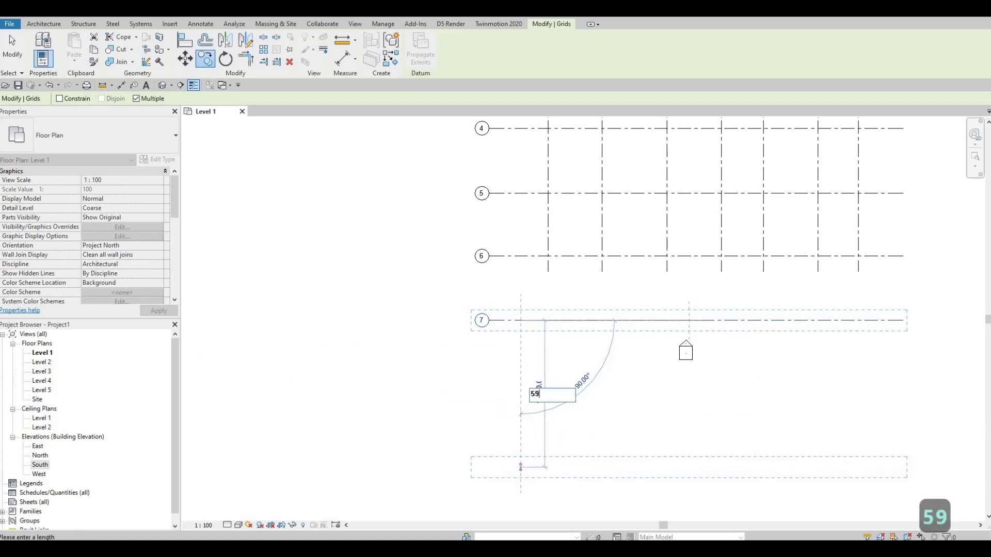
{"action": "type", "text": "40"}
{"action": "key", "text": "Return"}
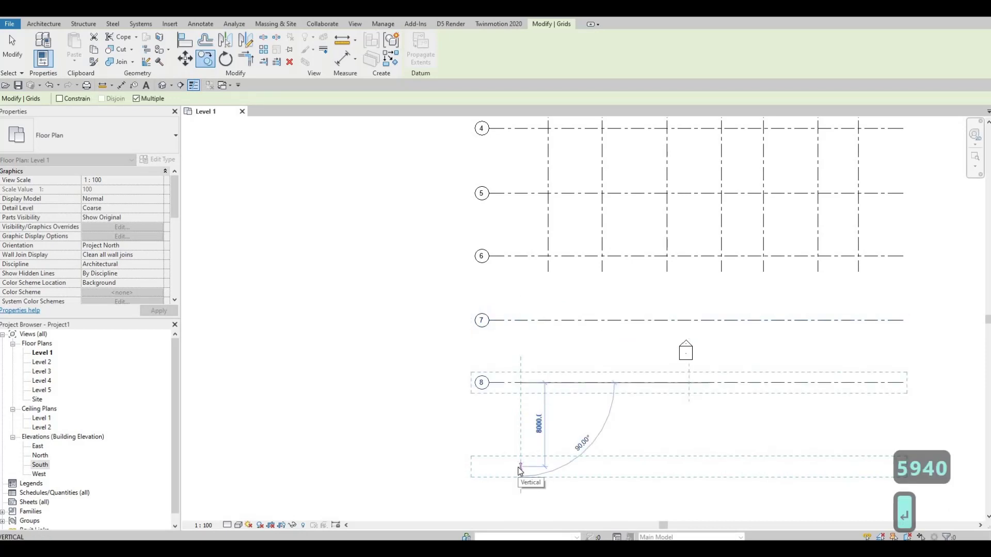
{"action": "key", "text": "Escape"}
{"action": "key", "text": "Escape"}
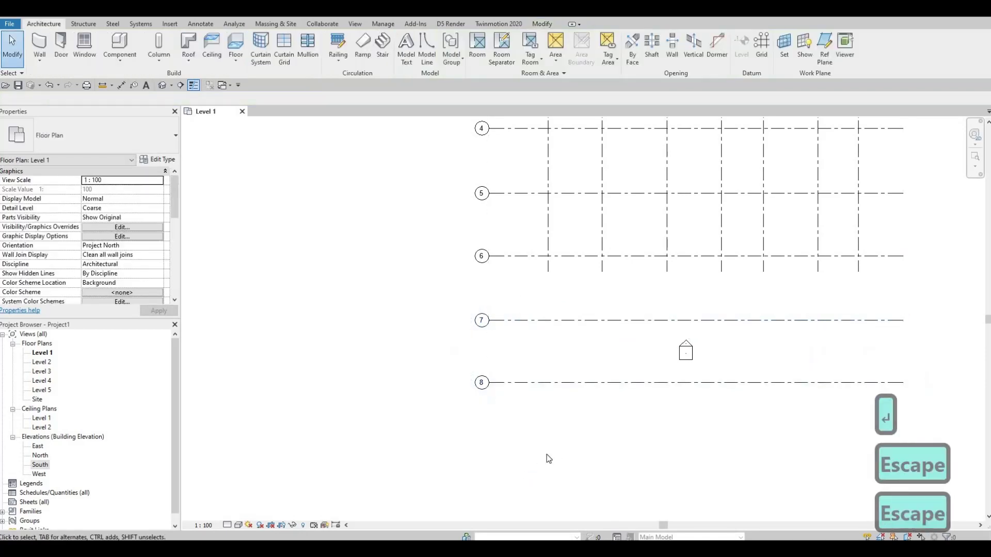
Extend the aligned lower ends of vertical grids A to G downward past horizontal grid 8
{"action": "scroll", "coordinate": [557, 459], "scroll_direction": "down", "scroll_amount": 3}
{"action": "scroll", "coordinate": [578, 405], "scroll_direction": "down", "scroll_amount": 2}
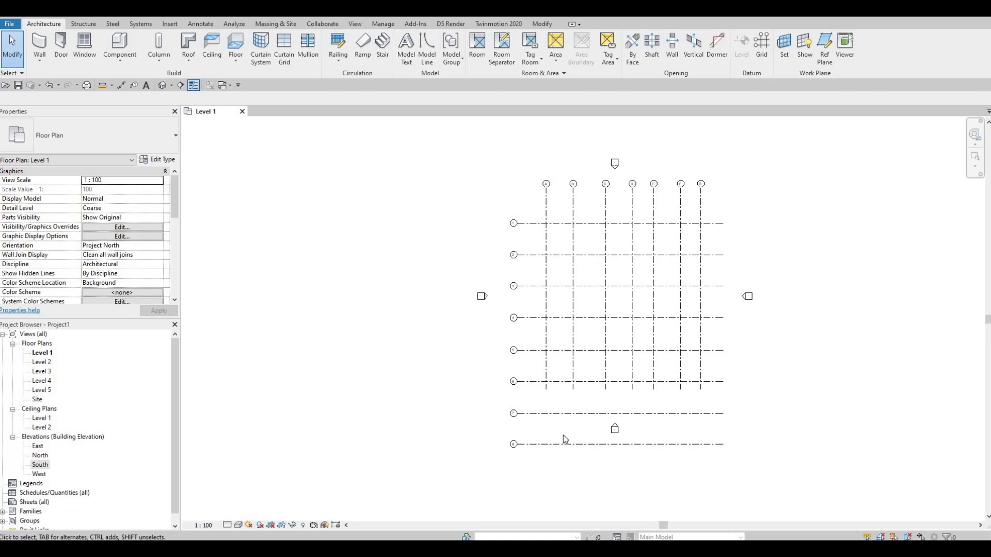
{"action": "left_click", "coordinate": [547, 368]}
{"action": "scroll", "coordinate": [556, 390], "scroll_direction": "up", "scroll_amount": 4}
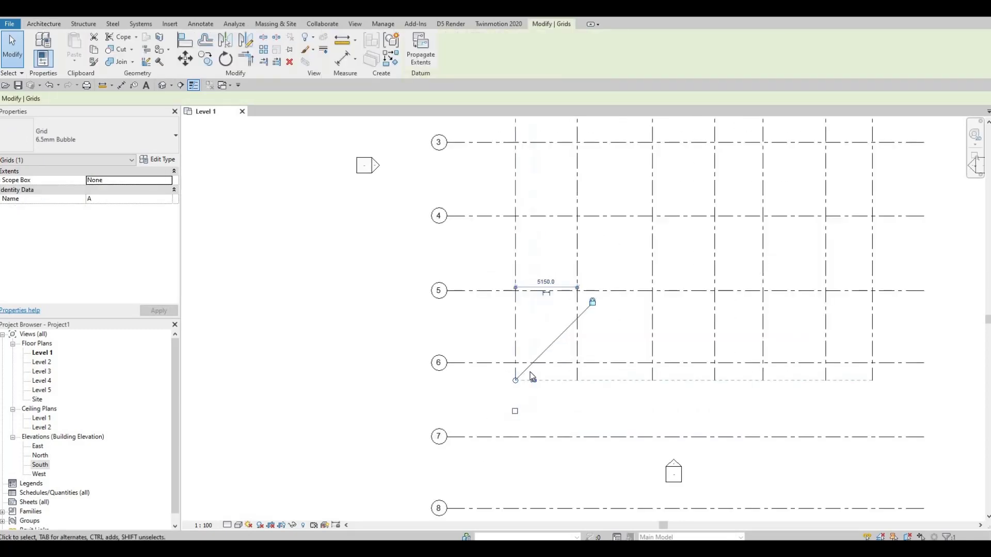
{"action": "scroll", "coordinate": [541, 380], "scroll_direction": "up", "scroll_amount": 2}
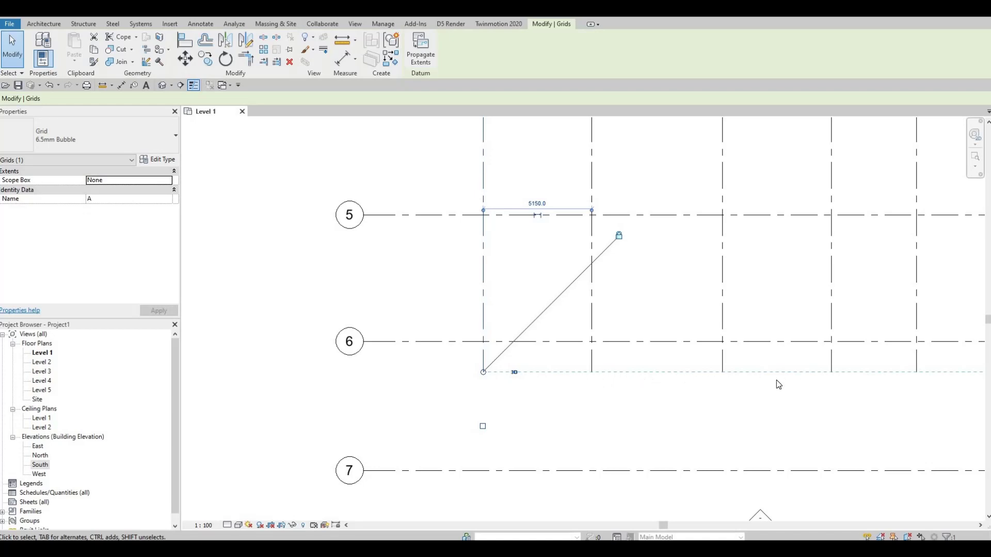
{"action": "scroll", "coordinate": [649, 436], "scroll_direction": "down", "scroll_amount": 1}
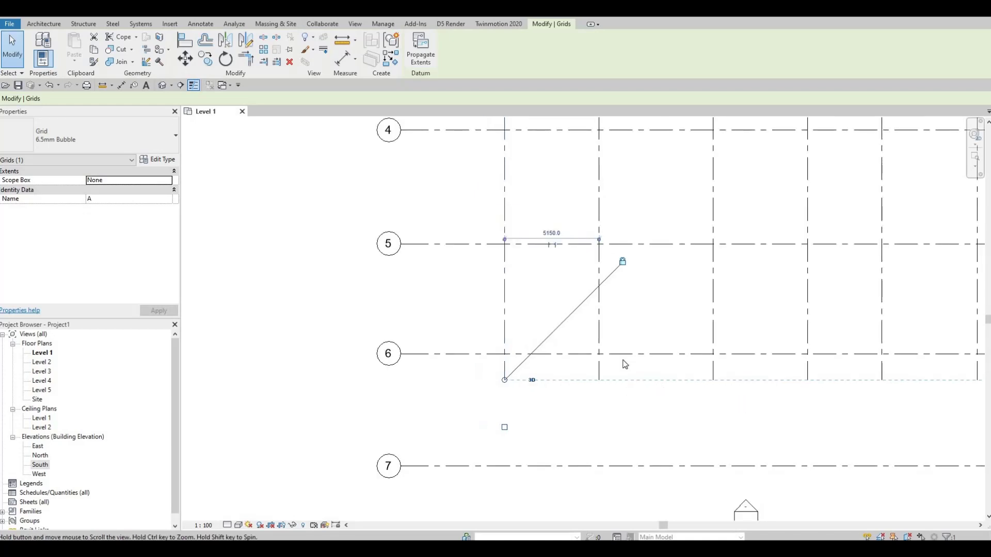
{"action": "scroll", "coordinate": [624, 361], "scroll_direction": "down", "scroll_amount": 2}
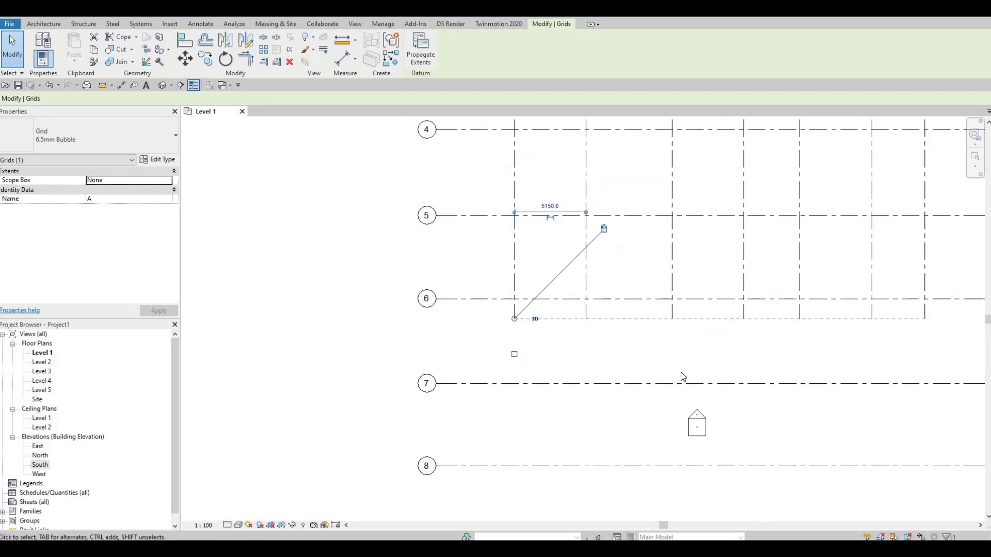
{"action": "scroll", "coordinate": [681, 376], "scroll_direction": "down", "scroll_amount": 1}
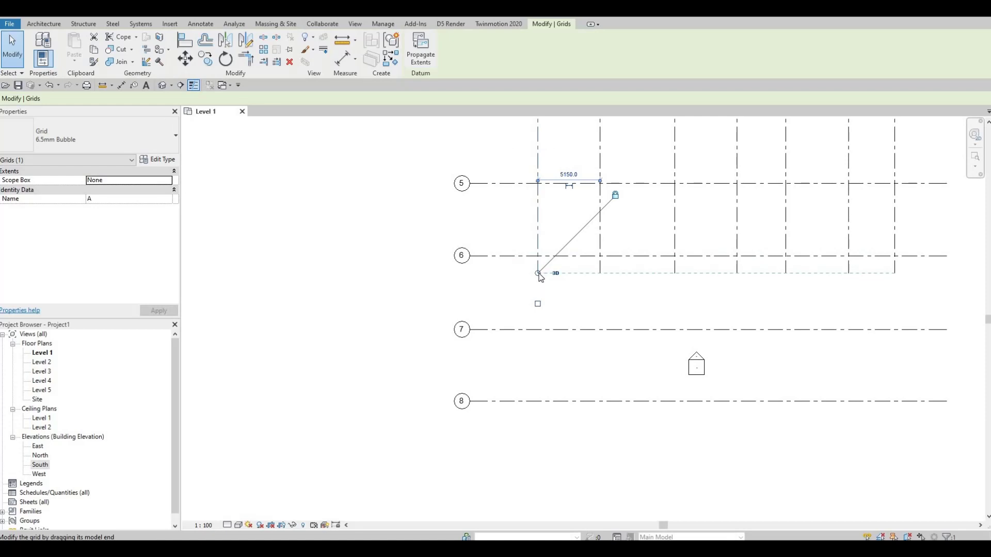
{"action": "left_click_drag", "start_coordinate": [538, 274], "coordinate": [538, 462]}
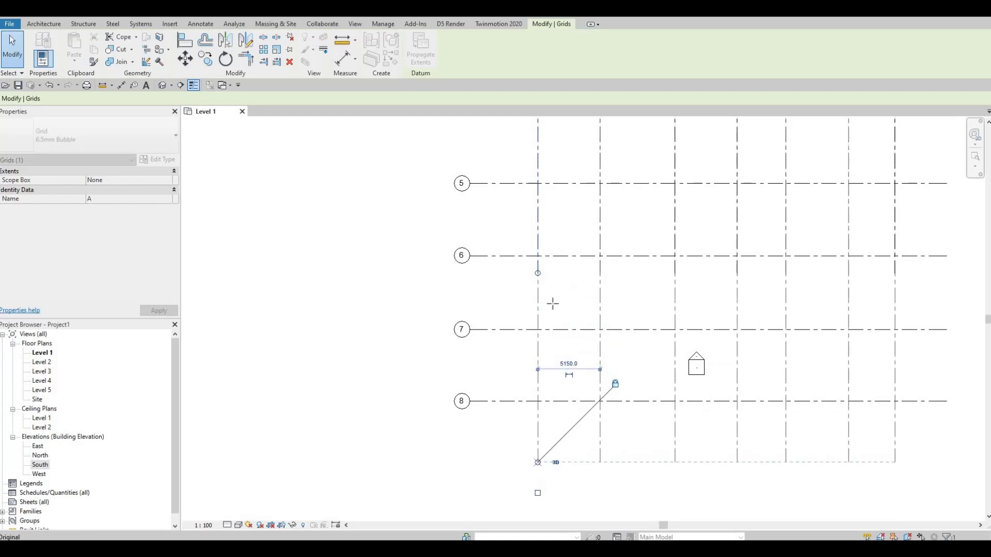
{"action": "left_click_drag", "start_coordinate": [552, 304], "coordinate": [566, 453]}
{"action": "left_click_drag", "start_coordinate": [635, 461], "coordinate": [635, 461]}
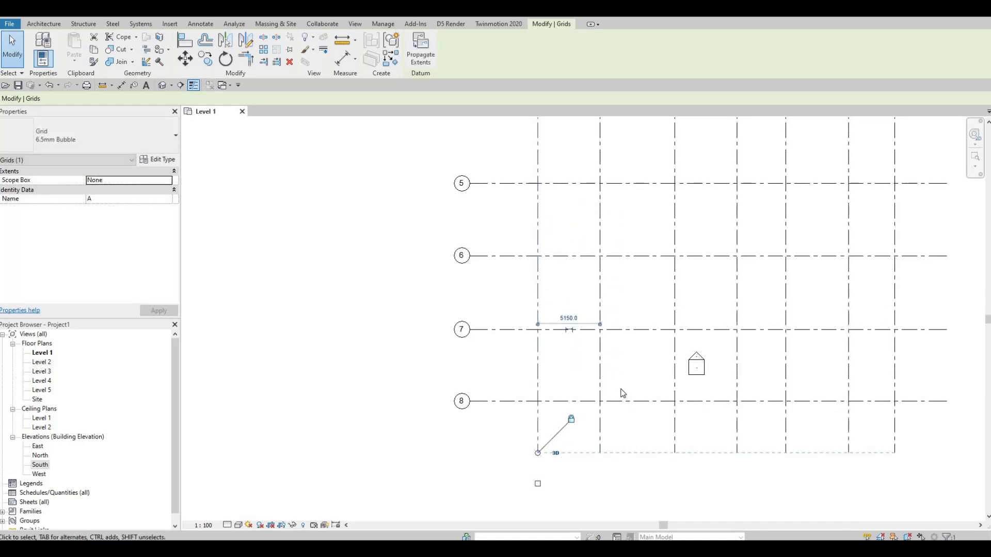
{"action": "scroll", "coordinate": [622, 449], "scroll_direction": "down", "scroll_amount": 4}
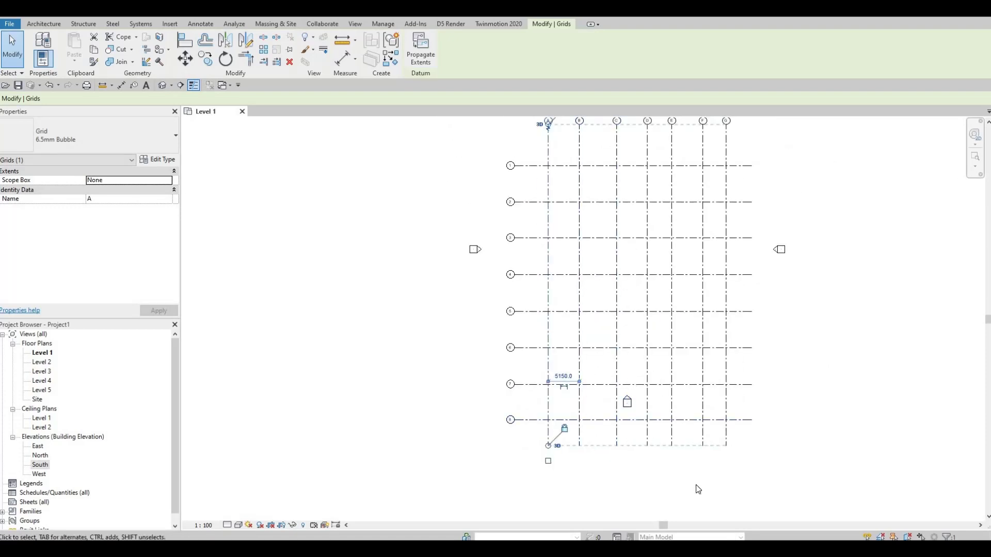
{"action": "middle_click_drag", "start_coordinate": [622, 352], "coordinate": [618, 327]}
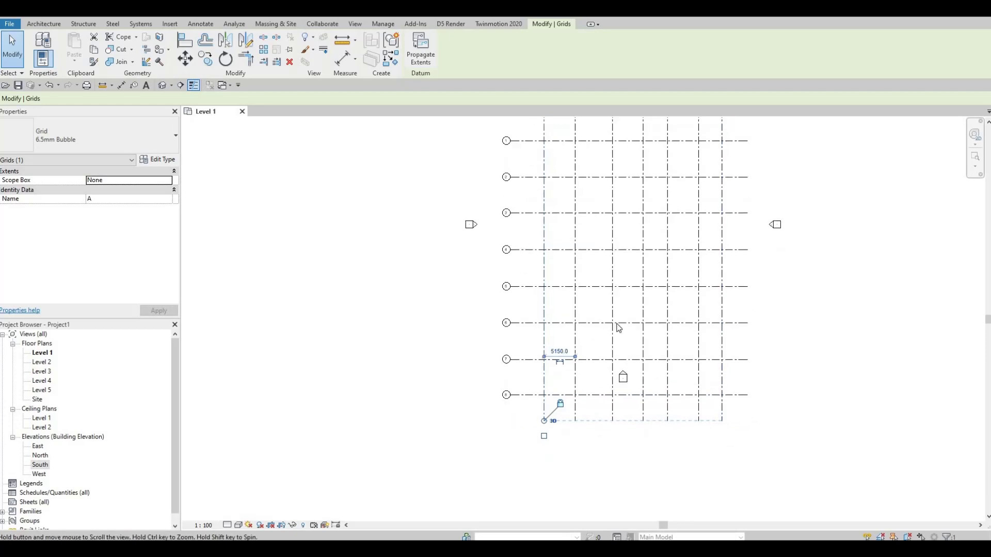
{"action": "scroll", "coordinate": [618, 336], "scroll_direction": "up", "scroll_amount": 3}
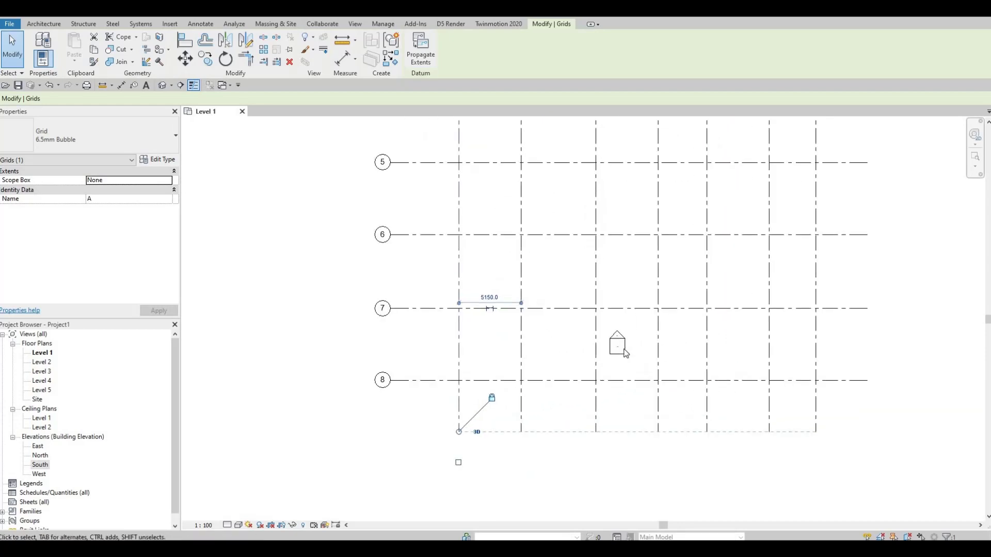
{"action": "key", "text": "Escape"}
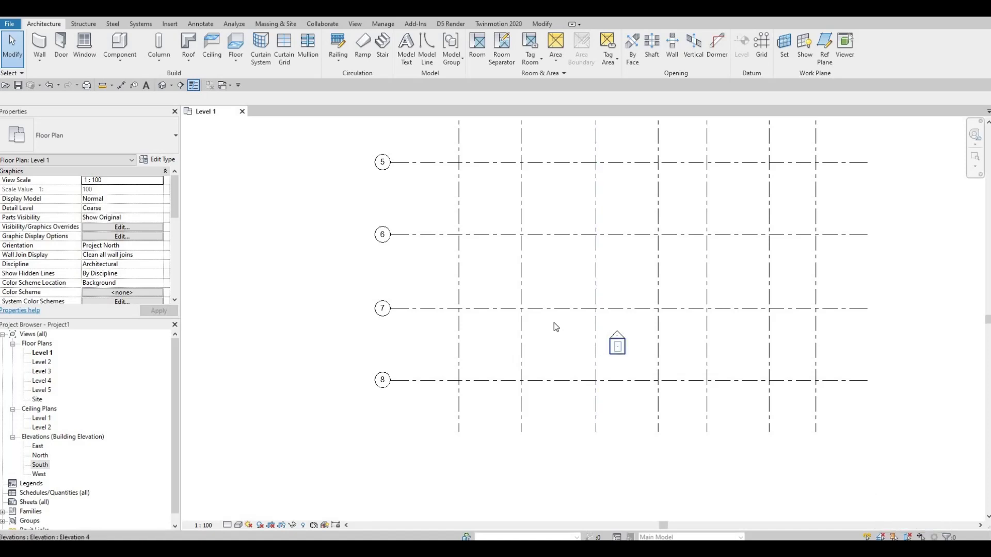
Select the whole south elevation marker and move it down below the lower ends of the vertical grids
{"action": "left_click_drag", "start_coordinate": [552, 282], "coordinate": [654, 378]}
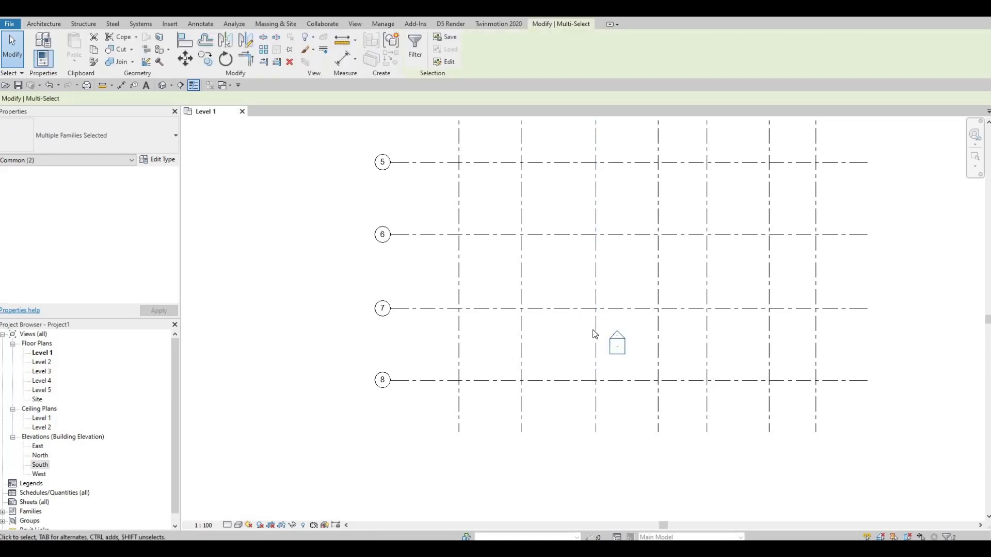
{"action": "scroll", "coordinate": [609, 325], "scroll_direction": "down", "scroll_amount": 2}
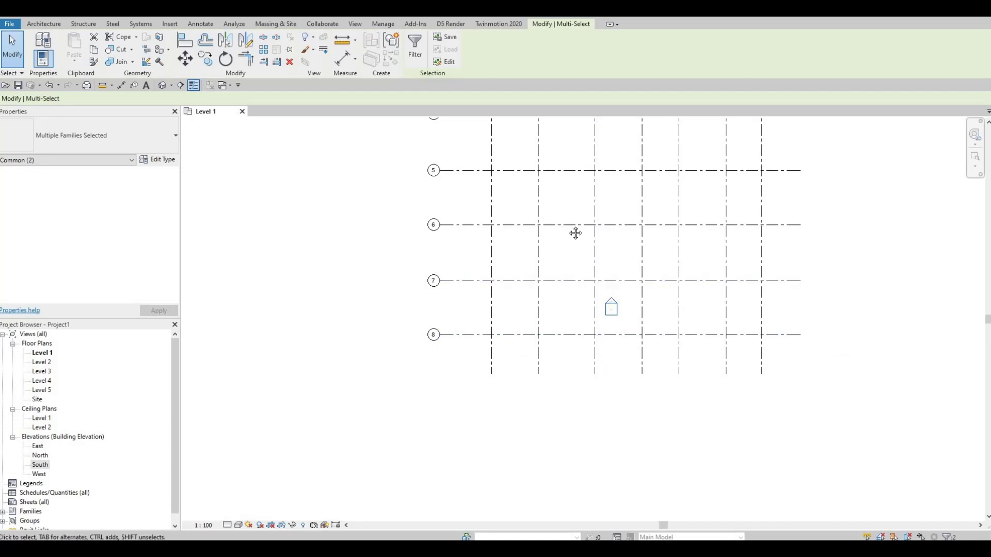
{"action": "scroll", "coordinate": [588, 246], "scroll_direction": "down", "scroll_amount": 1}
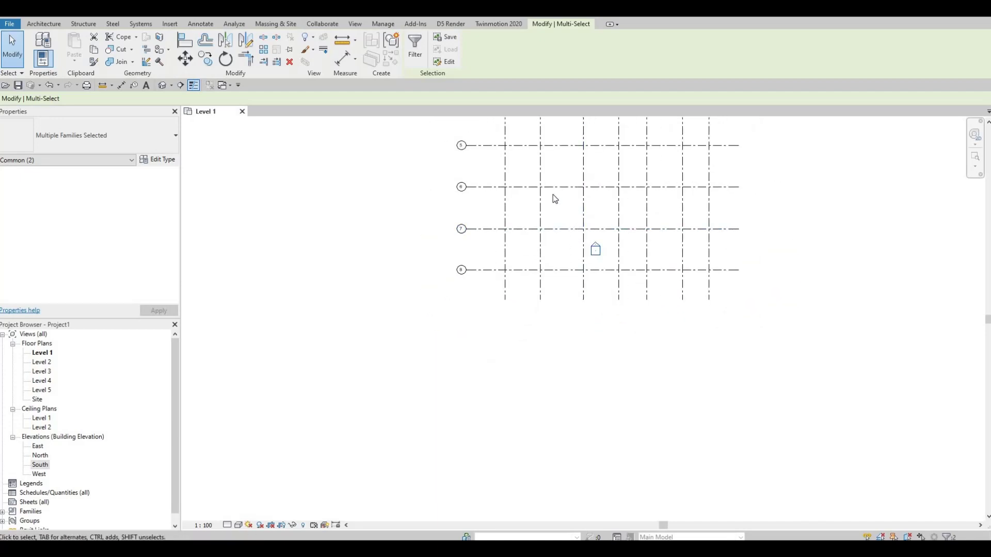
{"action": "scroll", "coordinate": [571, 235], "scroll_direction": "up", "scroll_amount": 2}
{"action": "mouse_move", "coordinate": [553, 194]}
{"action": "left_mouse_down"}
{"action": "mouse_move", "coordinate": [593, 221]}
{"action": "mouse_move", "coordinate": [655, 306]}
{"action": "left_mouse_up"}
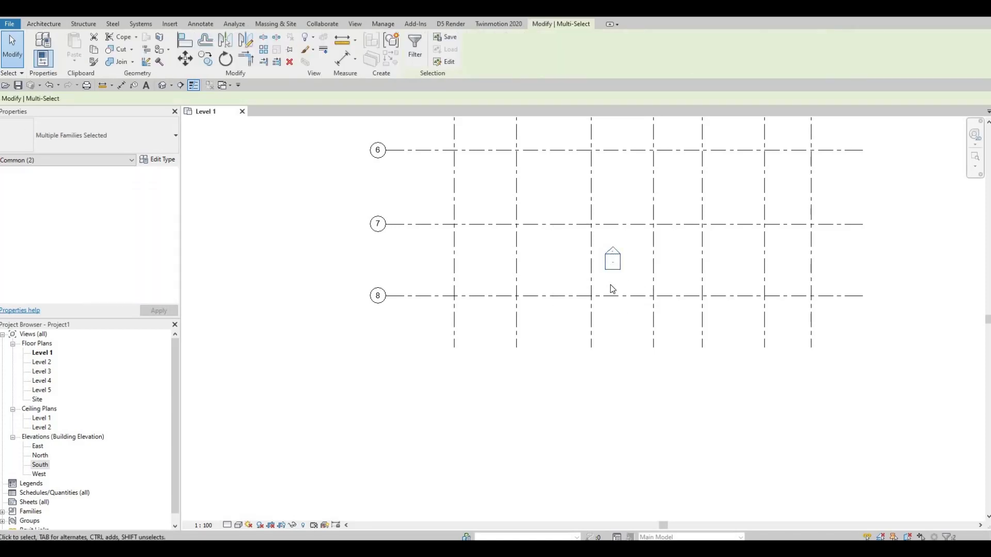
{"action": "middle_click_drag", "start_coordinate": [615, 212], "coordinate": [614, 143]}
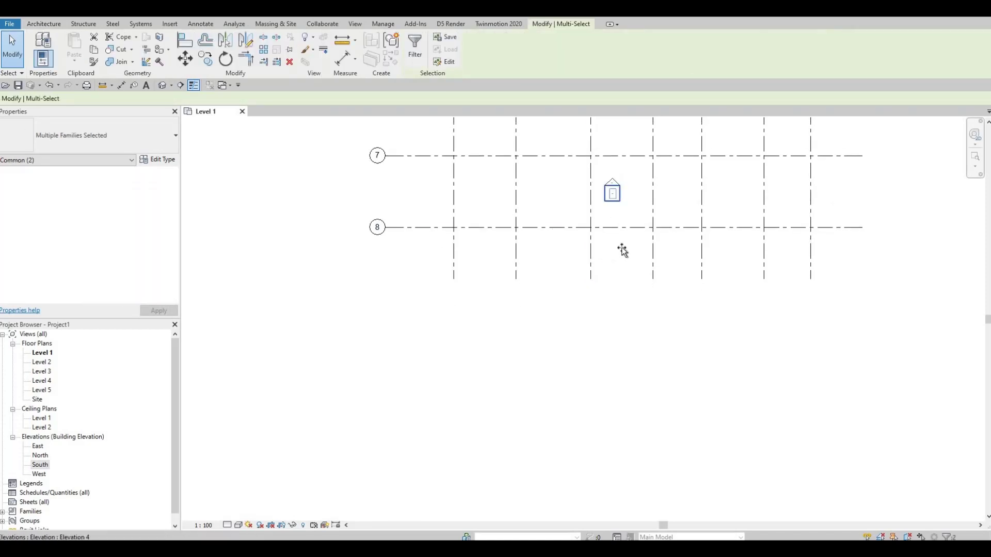
{"action": "left_click_drag", "start_coordinate": [623, 250], "coordinate": [599, 432]}
{"action": "scroll", "coordinate": [616, 369], "scroll_direction": "down", "scroll_amount": 2}
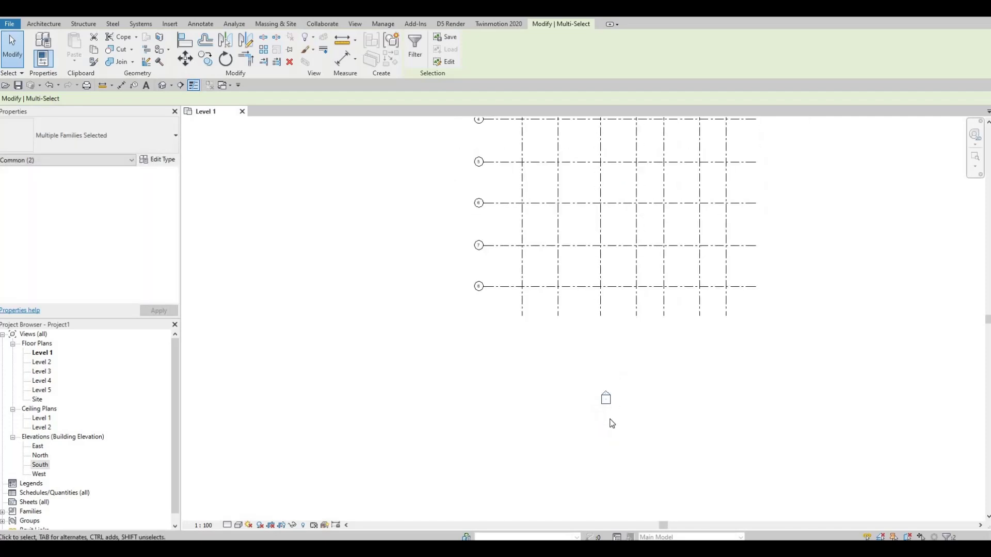
{"action": "middle_click_drag", "start_coordinate": [613, 423], "coordinate": [608, 452]}
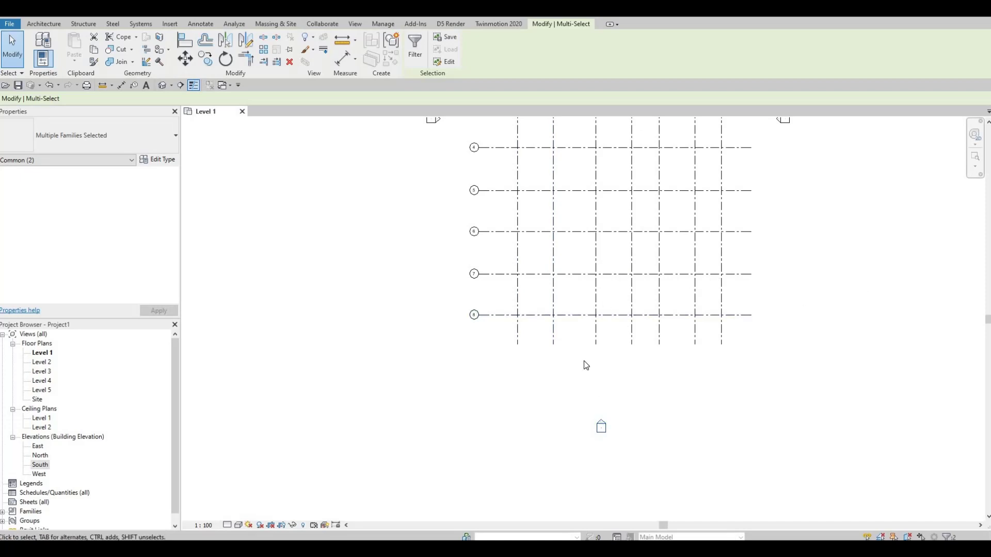
Select the whole west elevation marker and move it farther out from the numbered grid bubbles
{"action": "middle_click_drag", "start_coordinate": [584, 360], "coordinate": [597, 358]}
{"action": "key", "text": "z"}
{"action": "key", "text": "f"}
{"action": "scroll", "coordinate": [571, 271], "scroll_direction": "down", "scroll_amount": 1}
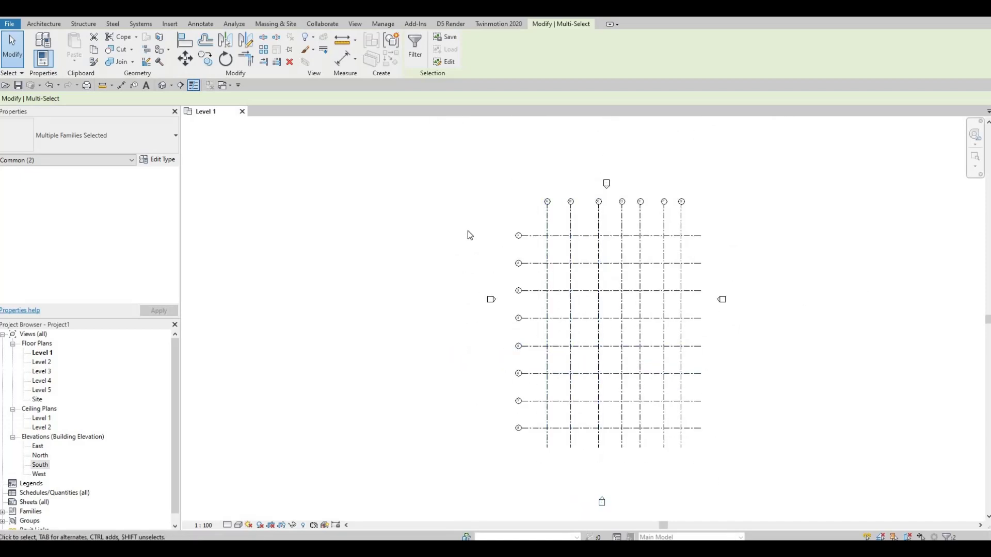
{"action": "middle_click_drag", "start_coordinate": [454, 281], "coordinate": [451, 224]}
{"action": "mouse_move", "coordinate": [449, 225]}
{"action": "left_mouse_down"}
{"action": "mouse_move", "coordinate": [753, 266]}
{"action": "mouse_move", "coordinate": [567, 260]}
{"action": "left_mouse_up"}
{"action": "scroll", "coordinate": [459, 221], "scroll_direction": "up", "scroll_amount": 2}
{"action": "key", "text": "Escape"}
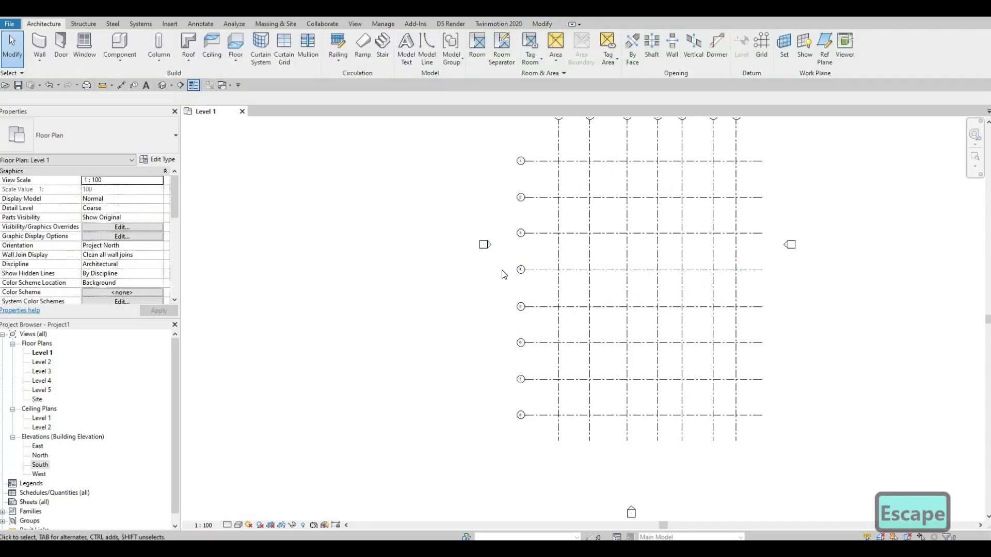
{"action": "left_click", "coordinate": [476, 249]}
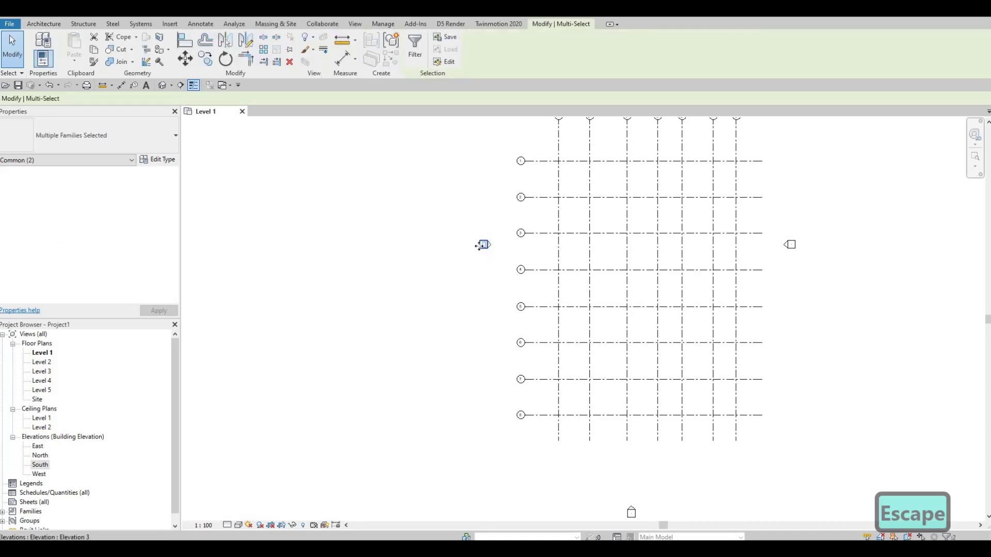
{"action": "left_click_drag", "start_coordinate": [463, 277], "coordinate": [428, 285]}
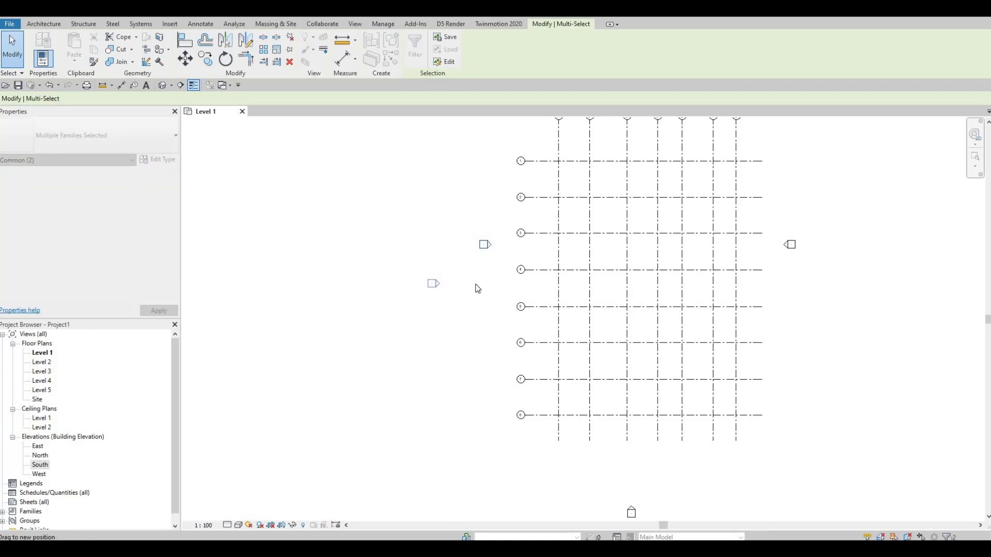
Select the whole east elevation marker and move it farther out from the ends of the horizontal grids
{"action": "scroll", "coordinate": [457, 284], "scroll_direction": "down", "scroll_amount": 4}
{"action": "scroll", "coordinate": [458, 287], "scroll_direction": "up", "scroll_amount": 2}
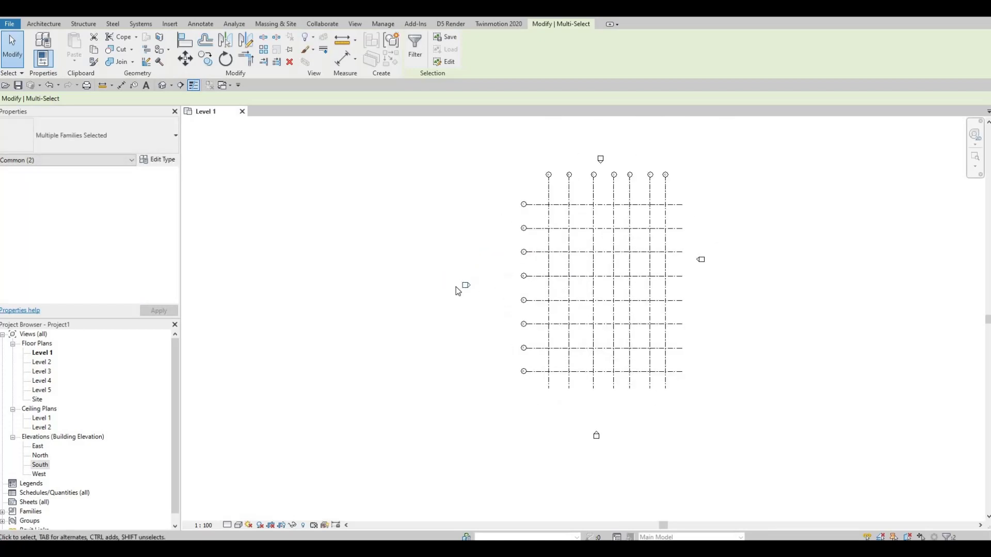
{"action": "scroll", "coordinate": [529, 283], "scroll_direction": "up", "scroll_amount": 2}
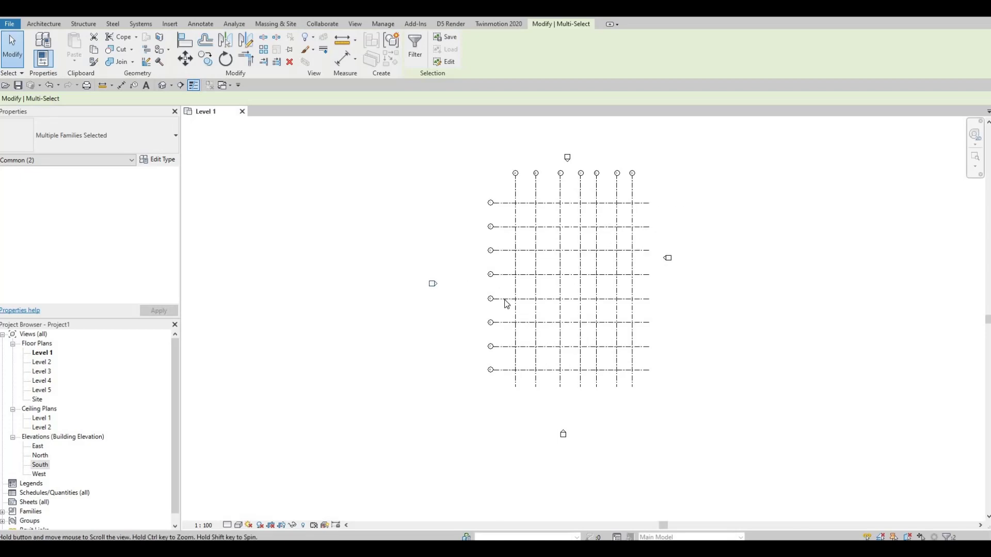
{"action": "scroll", "coordinate": [487, 338], "scroll_direction": "down", "scroll_amount": 2}
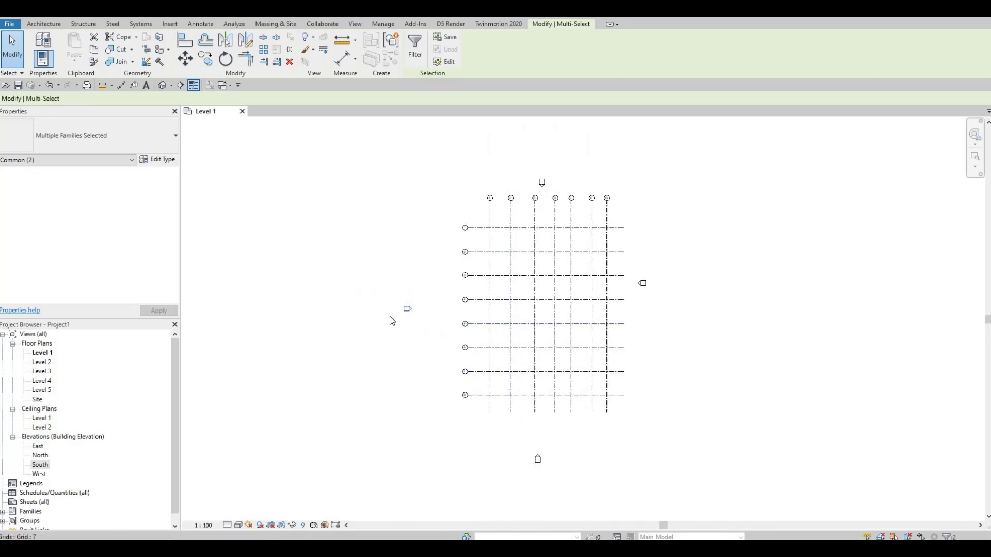
{"action": "left_click", "coordinate": [661, 296]}
{"action": "left_click_drag", "start_coordinate": [671, 303], "coordinate": [631, 259]}
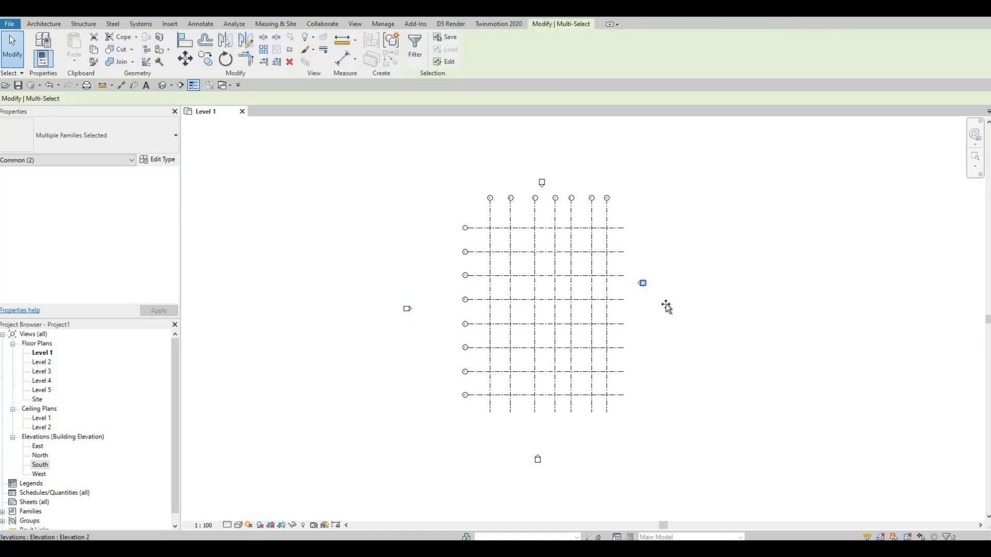
{"action": "left_click_drag", "start_coordinate": [666, 307], "coordinate": [659, 303]}
{"action": "middle_click_drag", "start_coordinate": [624, 309], "coordinate": [655, 292]}
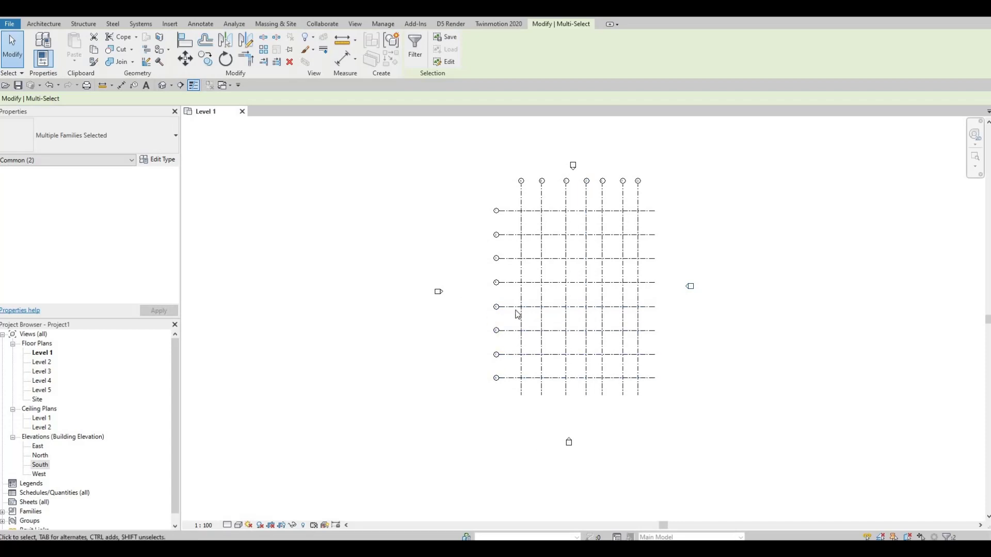
Reselect the south elevation marker and shift it slightly up, closer to the lower ends of the vertical grids
{"action": "middle_click_drag", "start_coordinate": [590, 401], "coordinate": [575, 432]}
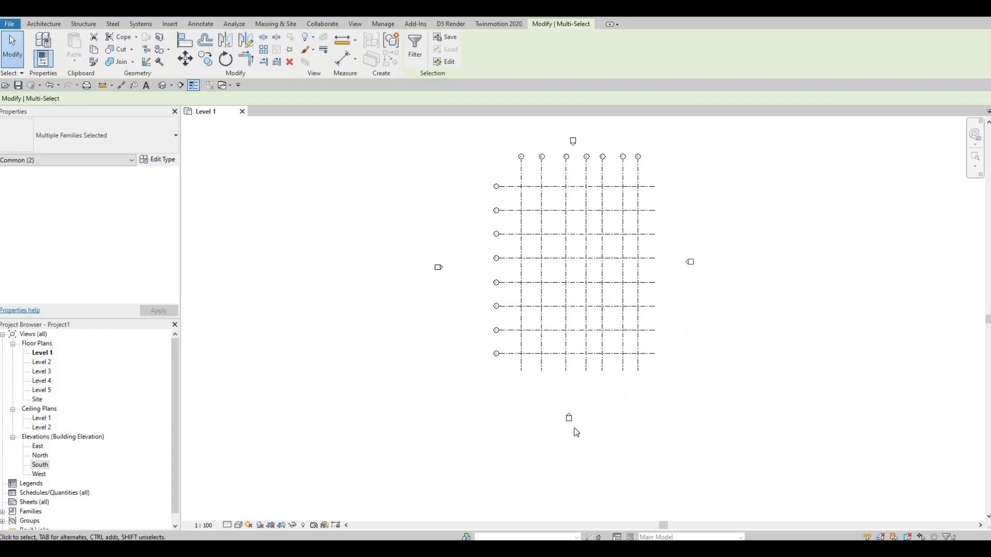
{"action": "left_click", "coordinate": [575, 432]}
{"action": "left_click", "coordinate": [569, 416]}
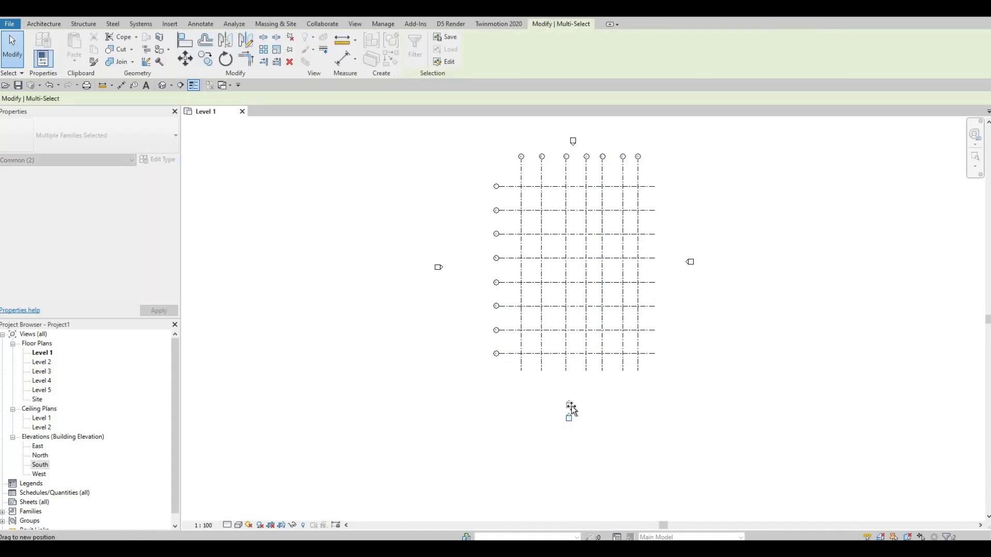
{"action": "left_click", "coordinate": [610, 327]}
Select the whole north elevation marker and move it up, farther above the lettered grid bubbles
{"action": "mouse_move", "coordinate": [557, 178]}
{"action": "middle_mouse_down"}
{"action": "mouse_move", "coordinate": [552, 274]}
{"action": "mouse_move", "coordinate": [583, 306]}
{"action": "middle_mouse_up"}
{"action": "mouse_move", "coordinate": [583, 305]}
{"action": "left_mouse_down"}
{"action": "mouse_move", "coordinate": [548, 265]}
{"action": "mouse_move", "coordinate": [577, 279]}
{"action": "mouse_move", "coordinate": [575, 263]}
{"action": "left_mouse_up"}
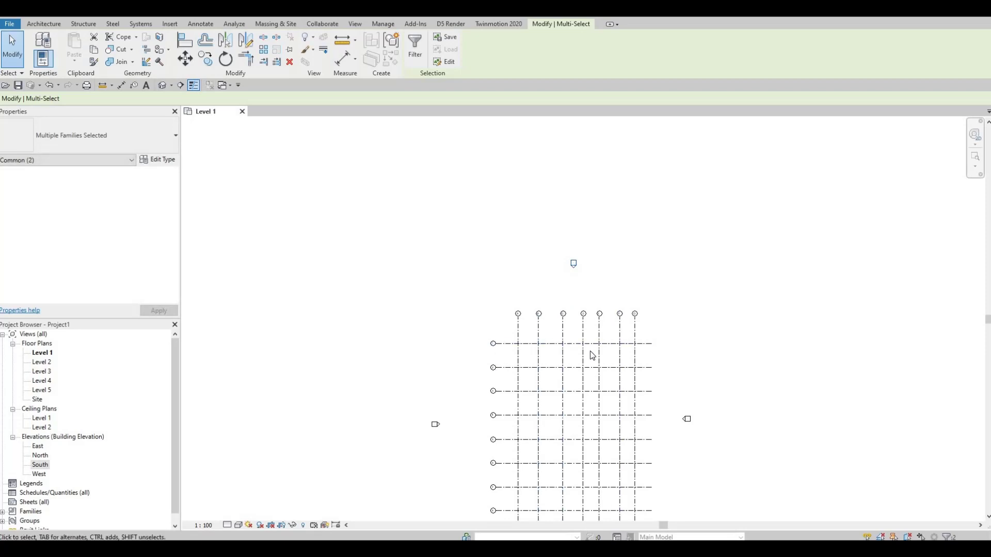
{"action": "middle_click_drag", "start_coordinate": [410, 452], "coordinate": [413, 371]}
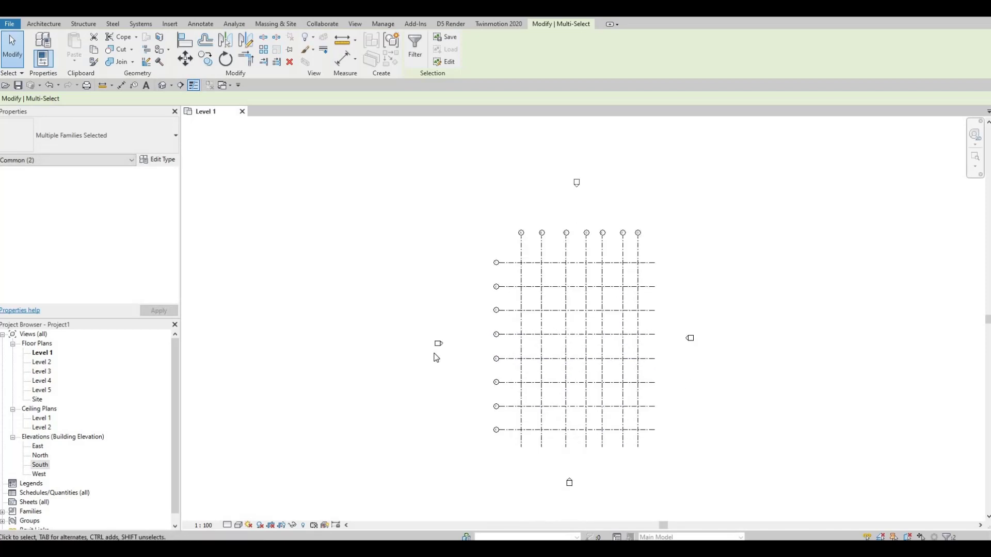
Open the West elevation from its marker in the plan and fit all levels and grids in the view
{"action": "scroll", "coordinate": [441, 346], "scroll_direction": "up", "scroll_amount": 5}
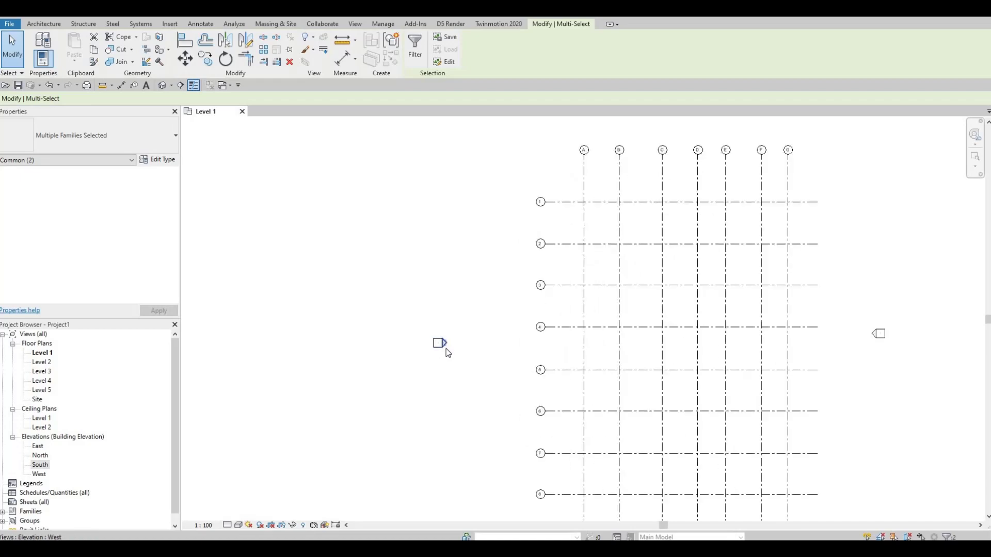
{"action": "double_click", "coordinate": [445, 348]}
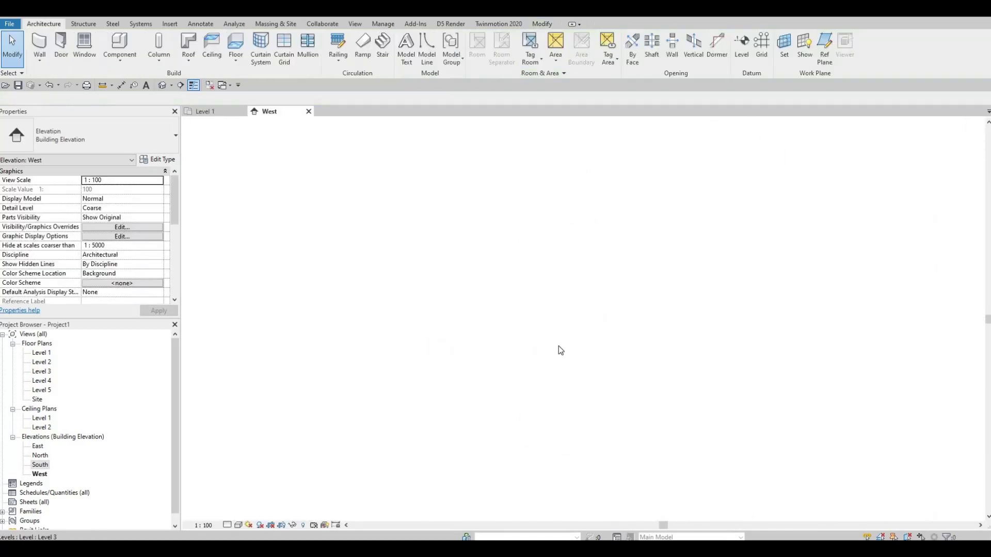
{"action": "key", "text": "z"}
{"action": "key", "text": "o"}
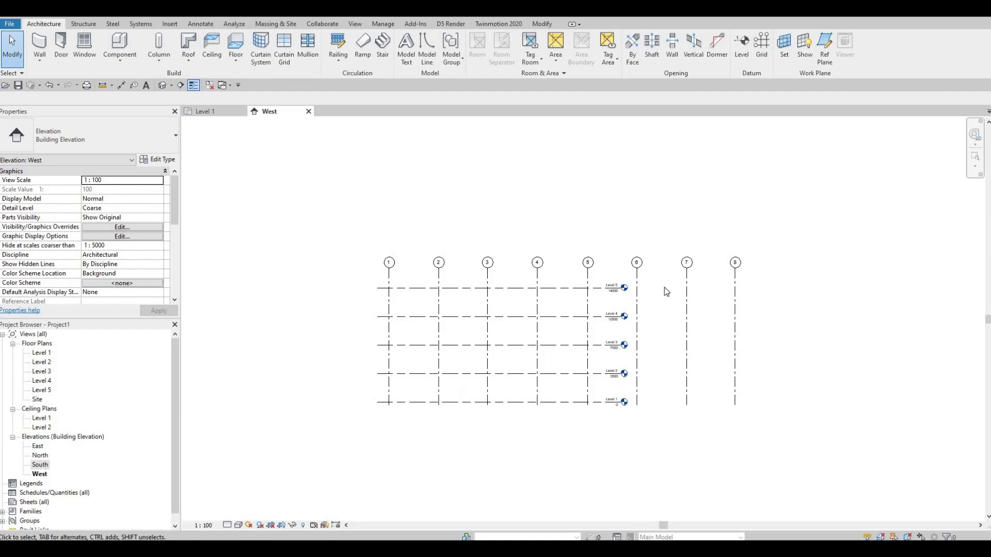
Extend the aligned level lines together so their heads sit beyond grid 8 and their other ends project farther past grid 1
{"action": "left_click", "coordinate": [601, 290]}
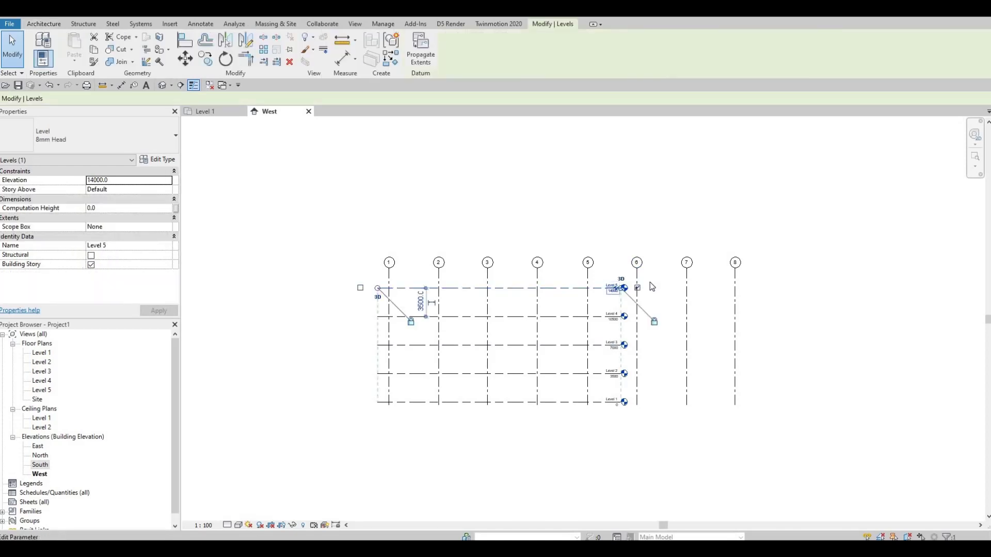
{"action": "scroll", "coordinate": [604, 292], "scroll_direction": "up", "scroll_amount": 2}
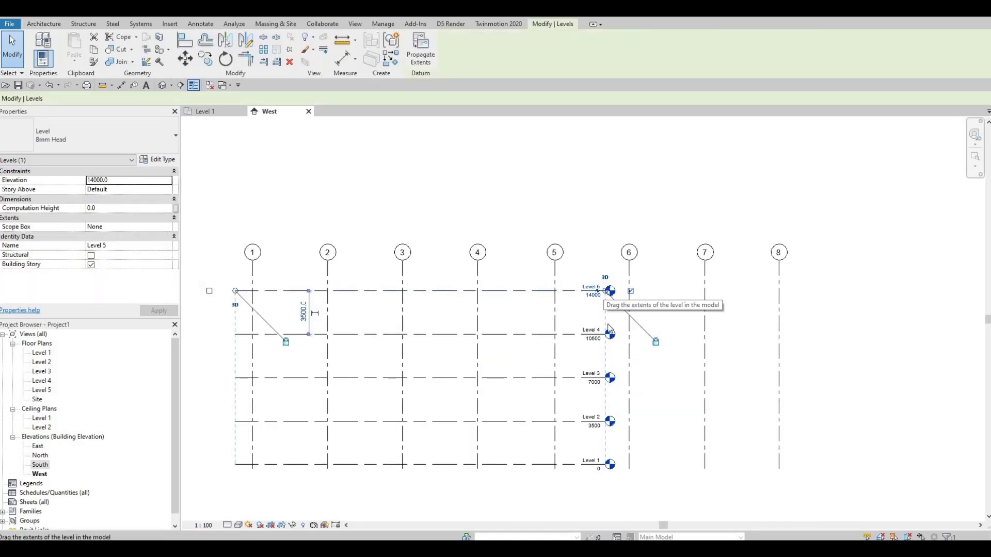
{"action": "scroll", "coordinate": [605, 300], "scroll_direction": "up", "scroll_amount": 3}
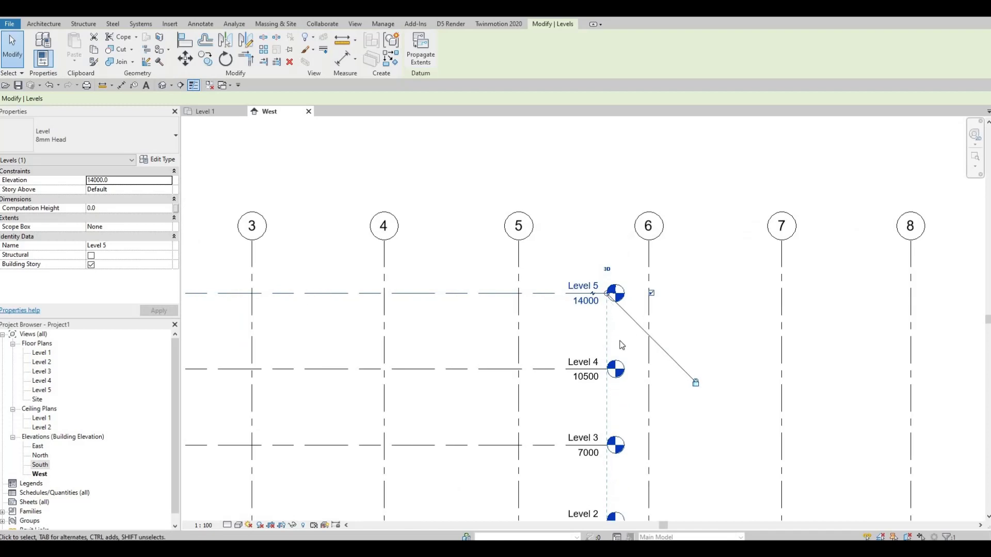
{"action": "middle_click_drag", "start_coordinate": [604, 326], "coordinate": [602, 315]}
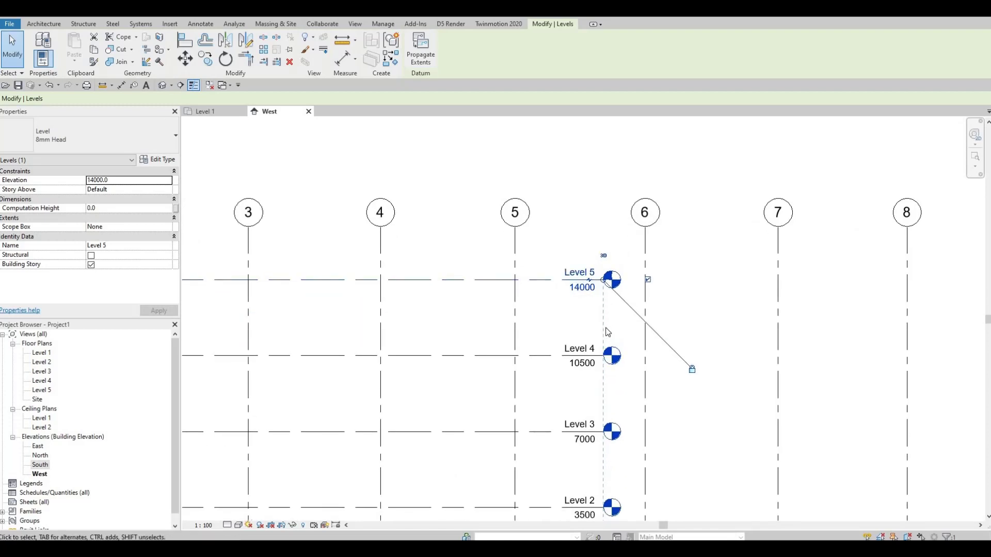
{"action": "scroll", "coordinate": [553, 261], "scroll_direction": "down", "scroll_amount": 4}
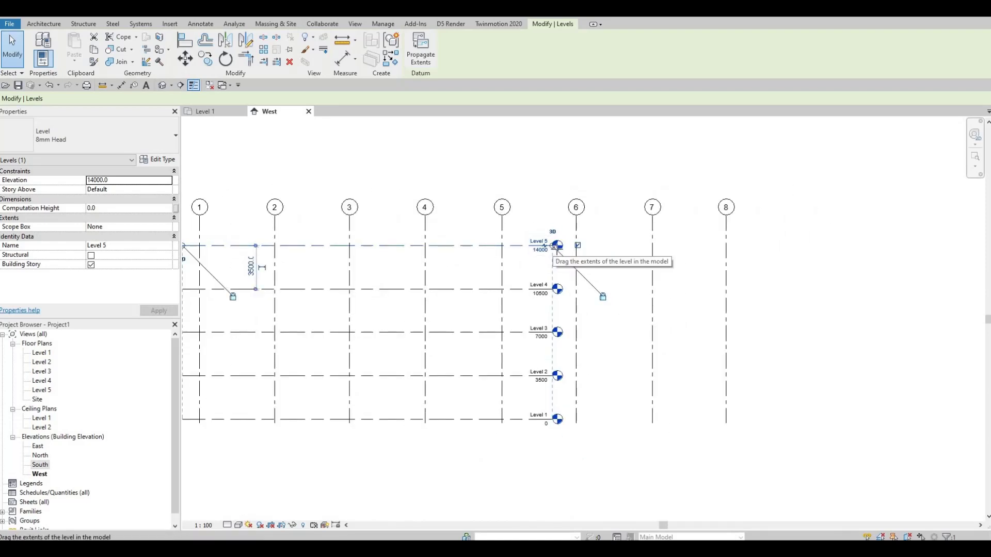
{"action": "left_click_drag", "start_coordinate": [557, 248], "coordinate": [851, 289]}
{"action": "scroll", "coordinate": [723, 325], "scroll_direction": "down", "scroll_amount": 2}
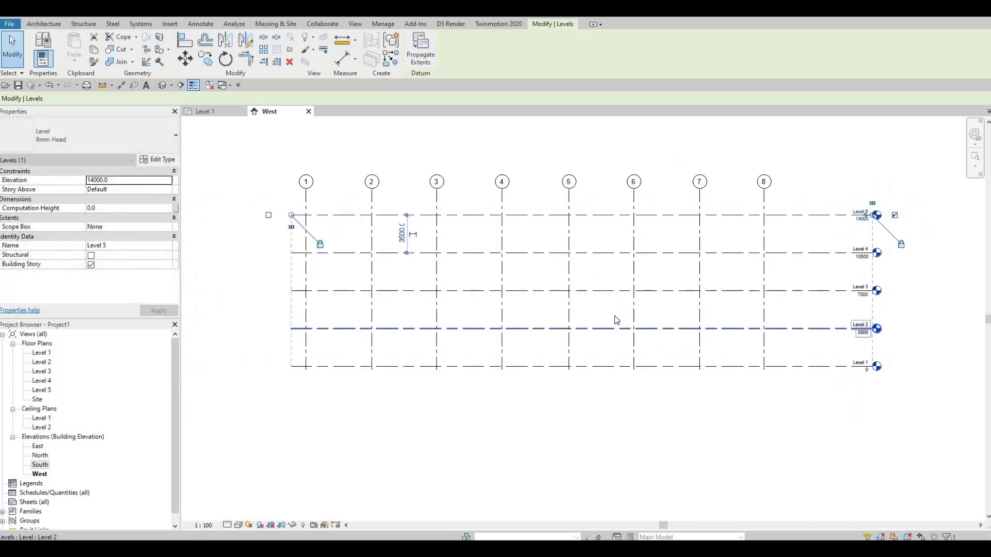
{"action": "left_click_drag", "start_coordinate": [356, 235], "coordinate": [330, 233]}
{"action": "key", "text": "Escape"}
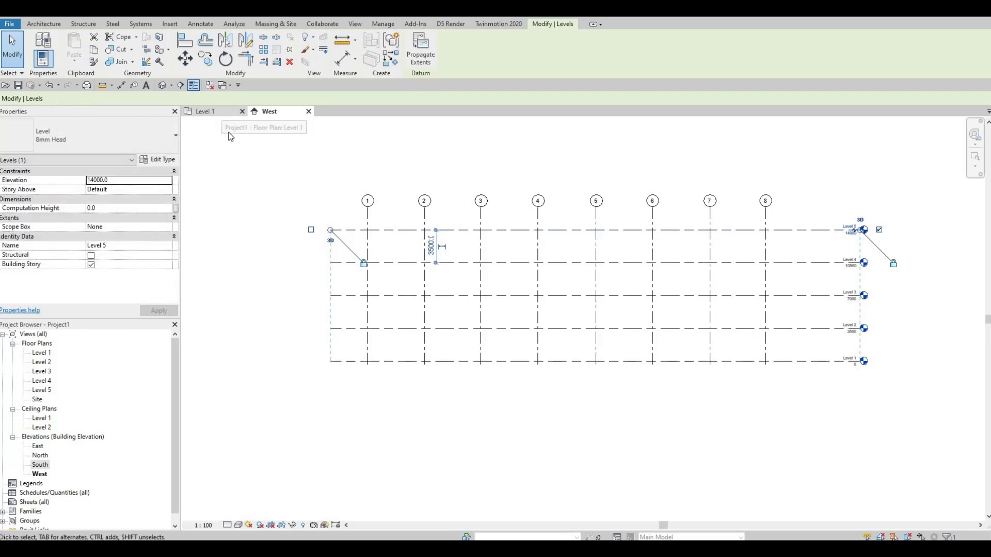
Return to the Level 1 floor plan, fit it in the view and frame the lettered grid bubbles A to G
{"action": "left_click", "coordinate": [224, 114]}
{"action": "key", "text": "z"}
{"action": "key", "text": "f"}
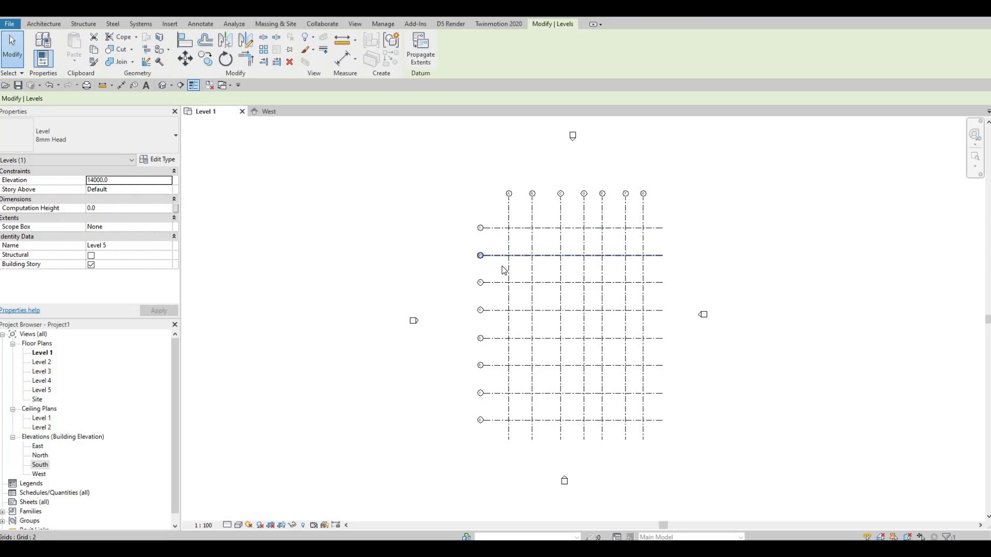
{"action": "middle_click_drag", "start_coordinate": [504, 270], "coordinate": [404, 285]}
{"action": "scroll", "coordinate": [285, 143], "scroll_direction": "up", "scroll_amount": 2}
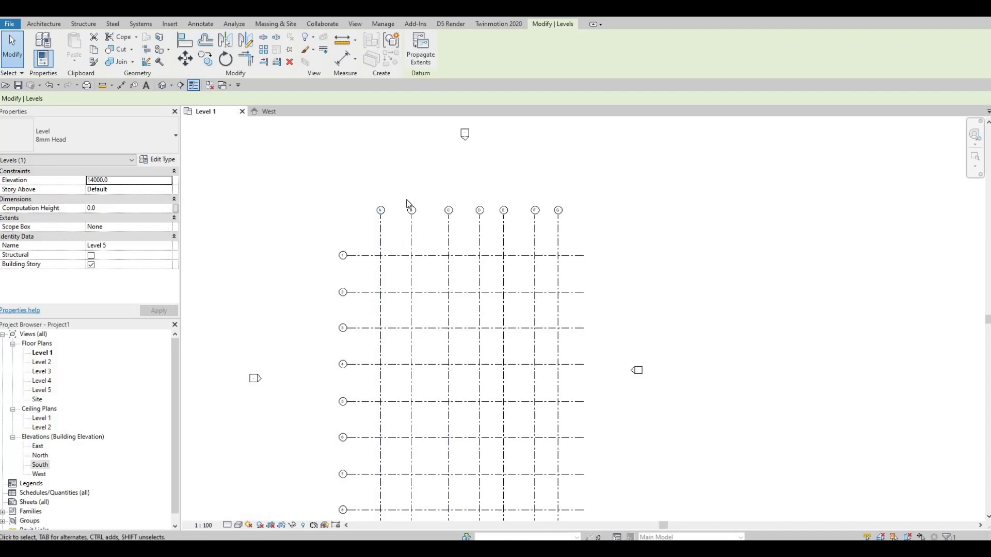
{"action": "scroll", "coordinate": [436, 203], "scroll_direction": "up", "scroll_amount": 3}
{"action": "scroll", "coordinate": [413, 223], "scroll_direction": "up", "scroll_amount": 3}
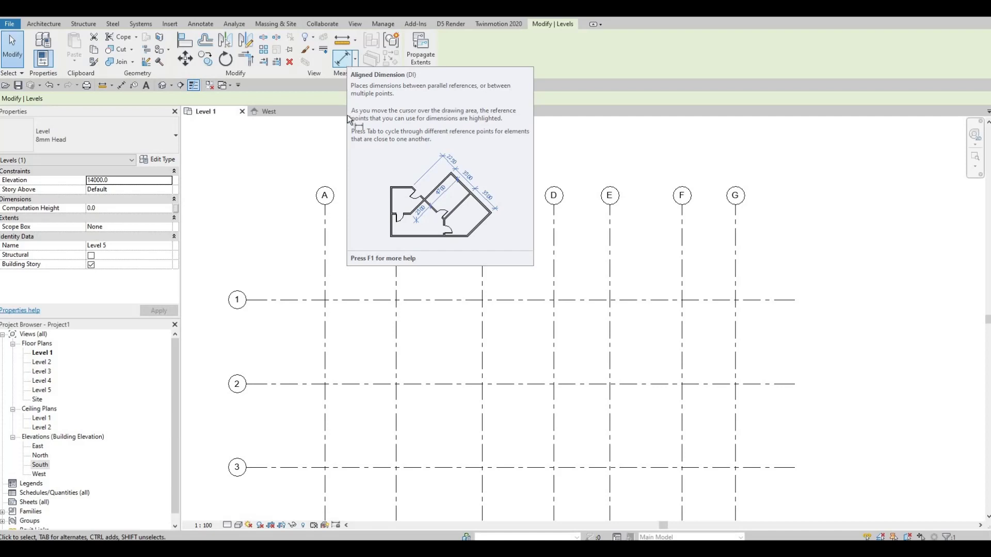
Place a continuous aligned dimension chain across grids A to G, between the lettered bubbles and grid 1
{"action": "left_click", "coordinate": [342, 66]}
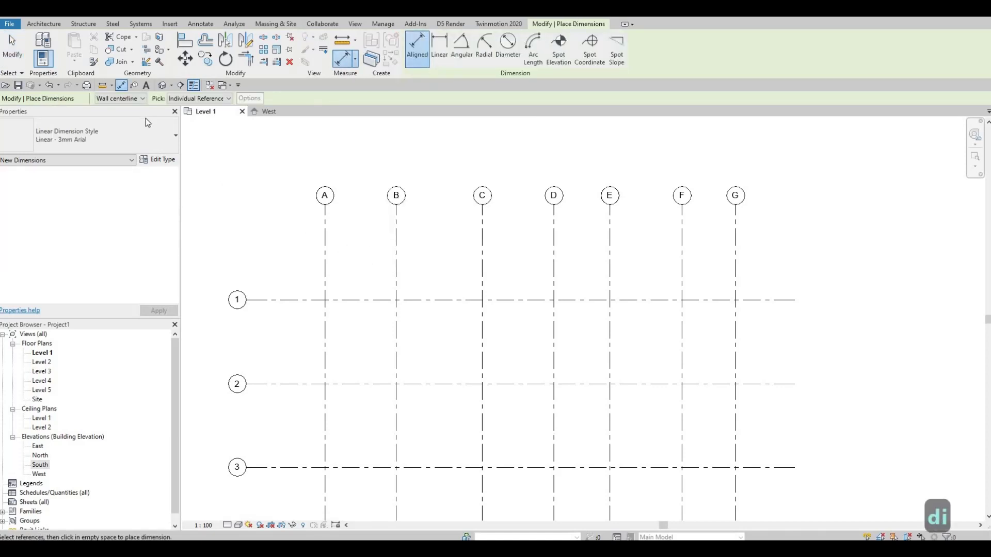
{"action": "left_click", "coordinate": [121, 86]}
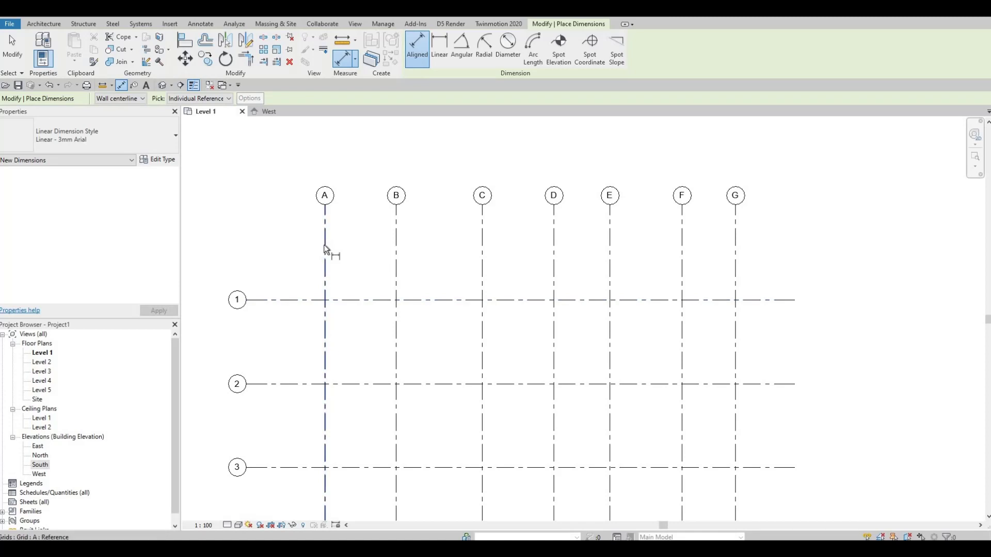
{"action": "left_click", "coordinate": [380, 247]}
{"action": "left_click", "coordinate": [400, 252]}
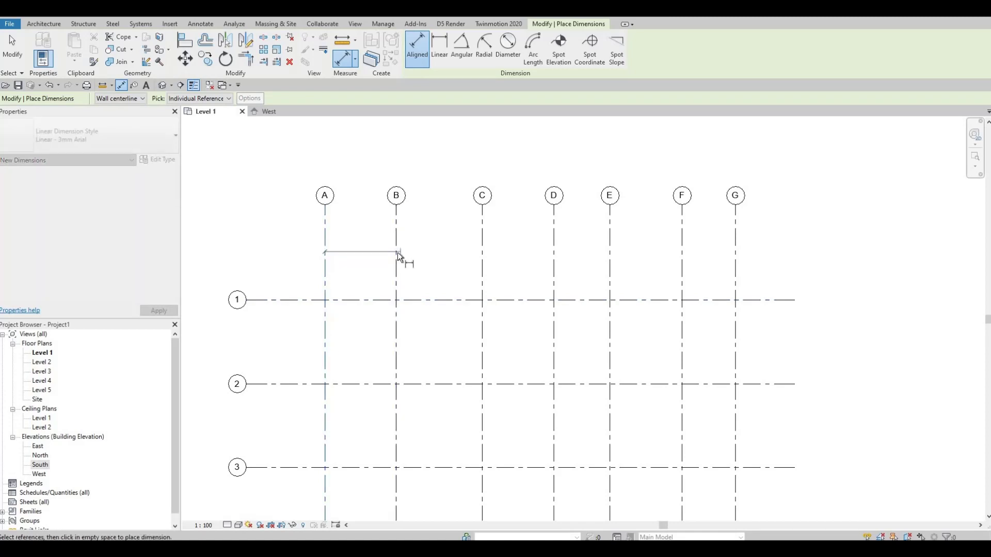
{"action": "left_click", "coordinate": [482, 255]}
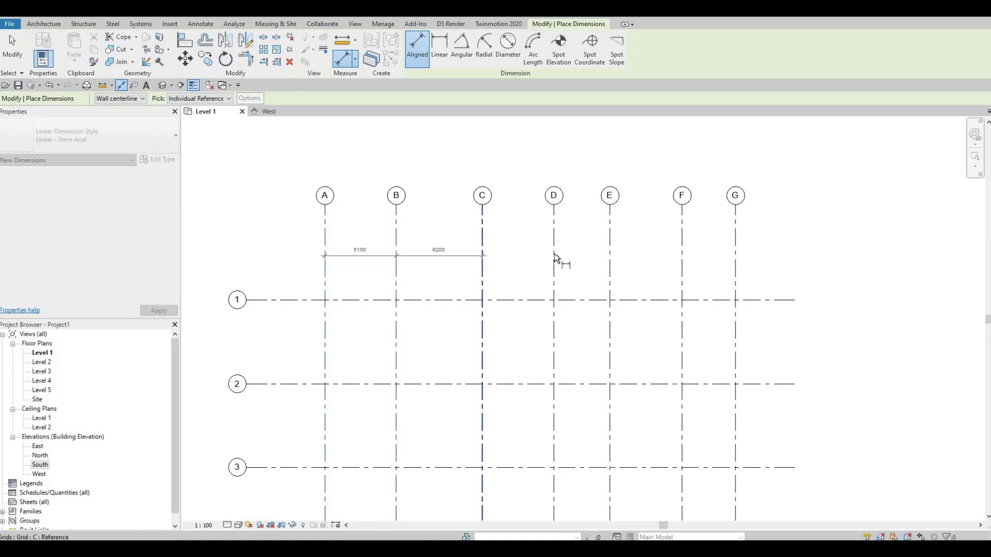
{"action": "scroll", "coordinate": [584, 253], "scroll_direction": "up", "scroll_amount": 2}
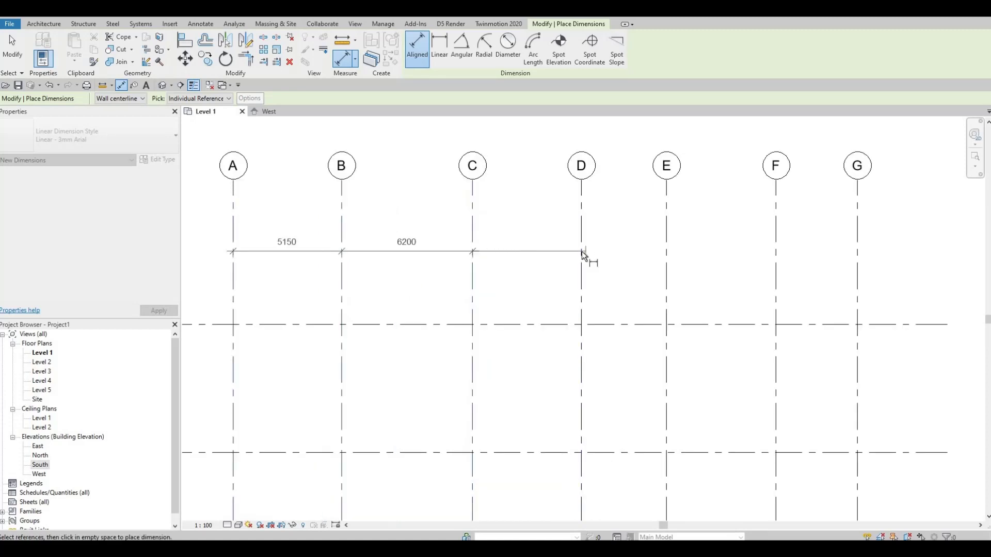
{"action": "left_click", "coordinate": [581, 258]}
{"action": "left_click", "coordinate": [667, 259]}
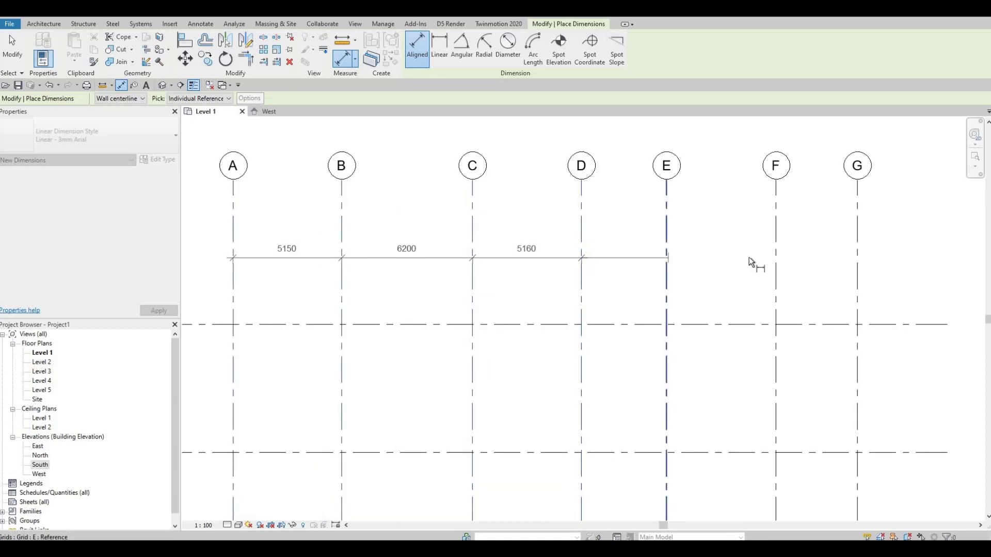
{"action": "left_click", "coordinate": [776, 259]}
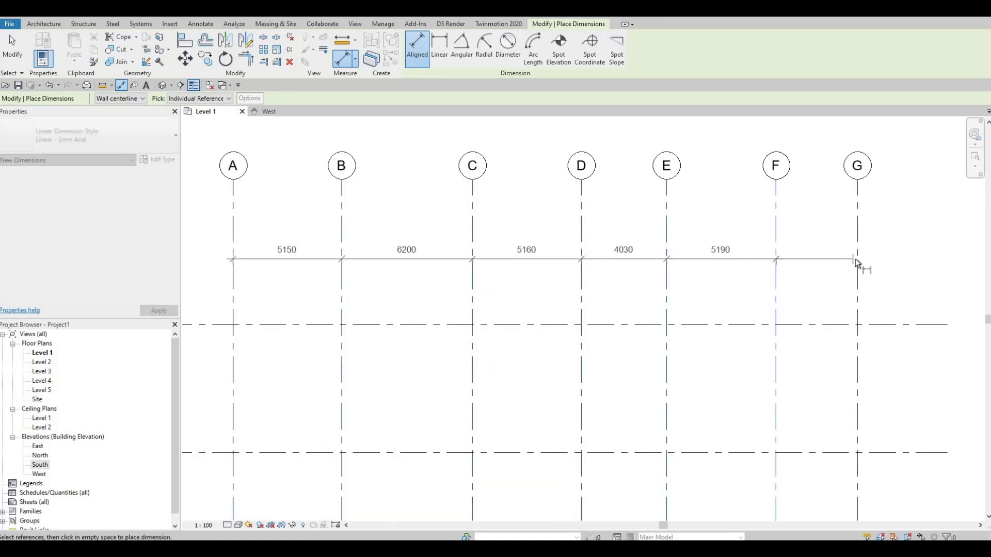
{"action": "left_click", "coordinate": [856, 259]}
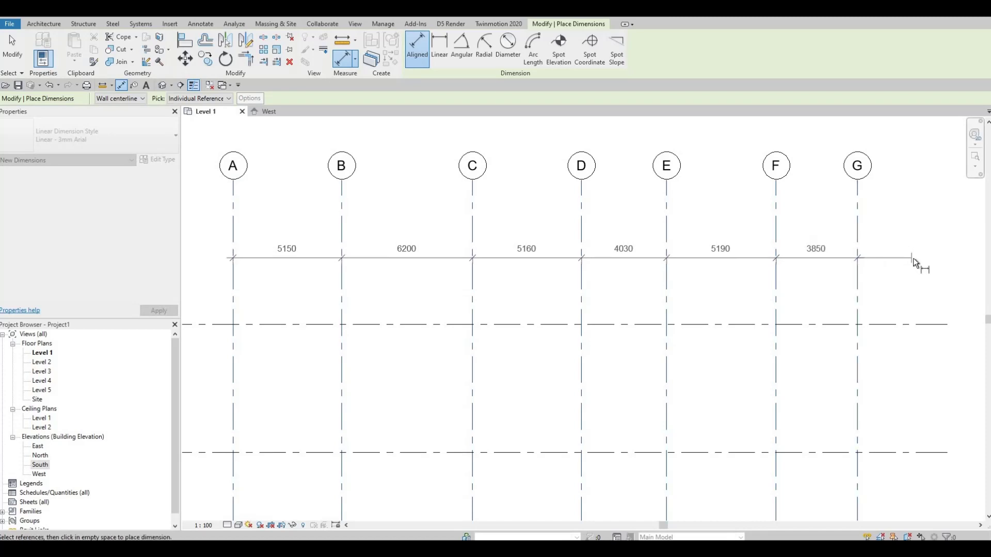
{"action": "left_click", "coordinate": [238, 271]}
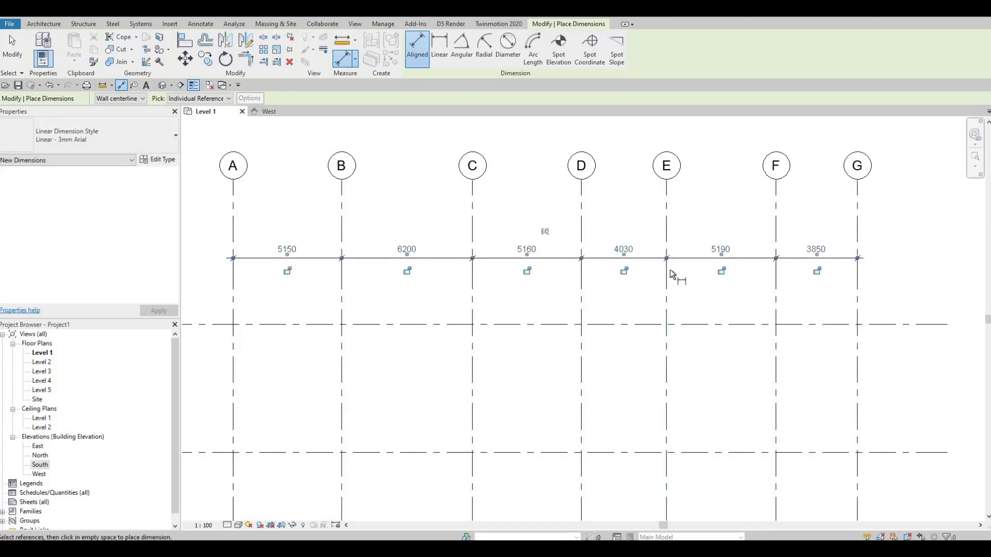
Place an overall aligned dimension from grid A to grid G, between the spacing chain and the lettered bubbles
{"action": "left_click", "coordinate": [233, 217]}
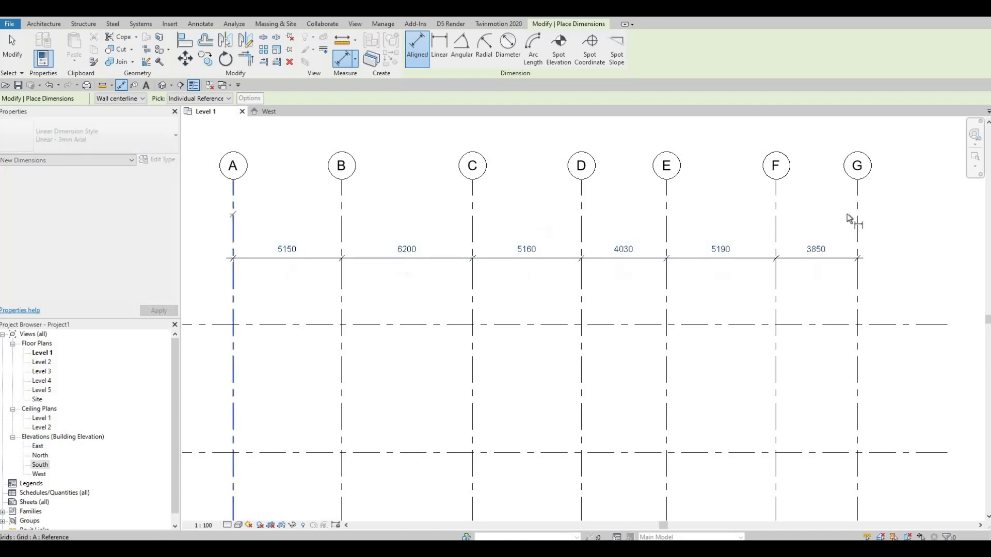
{"action": "left_click", "coordinate": [901, 214]}
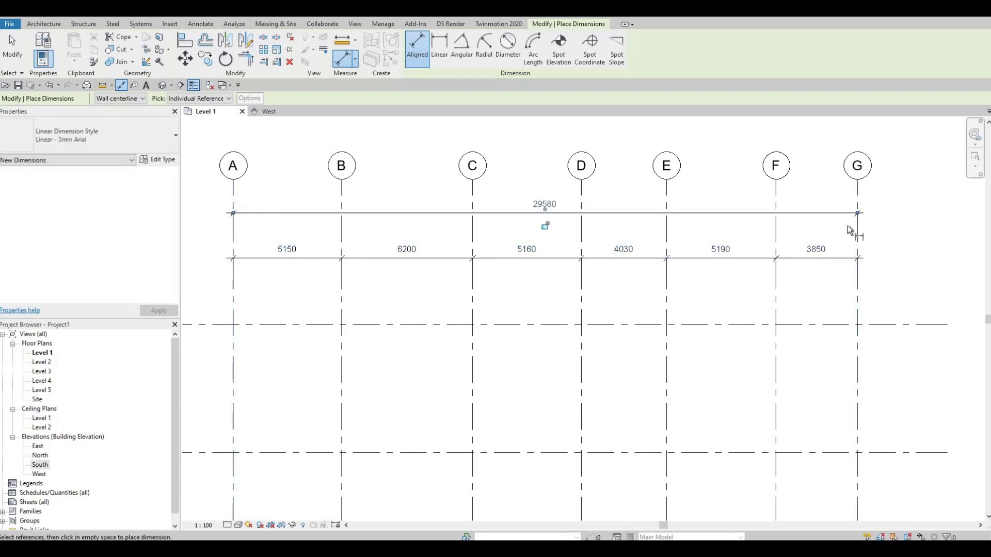
Place a continuous aligned dimension chain through grids 1 to 8, between the numbered bubbles and grid A
{"action": "scroll", "coordinate": [424, 217], "scroll_direction": "down", "scroll_amount": 2}
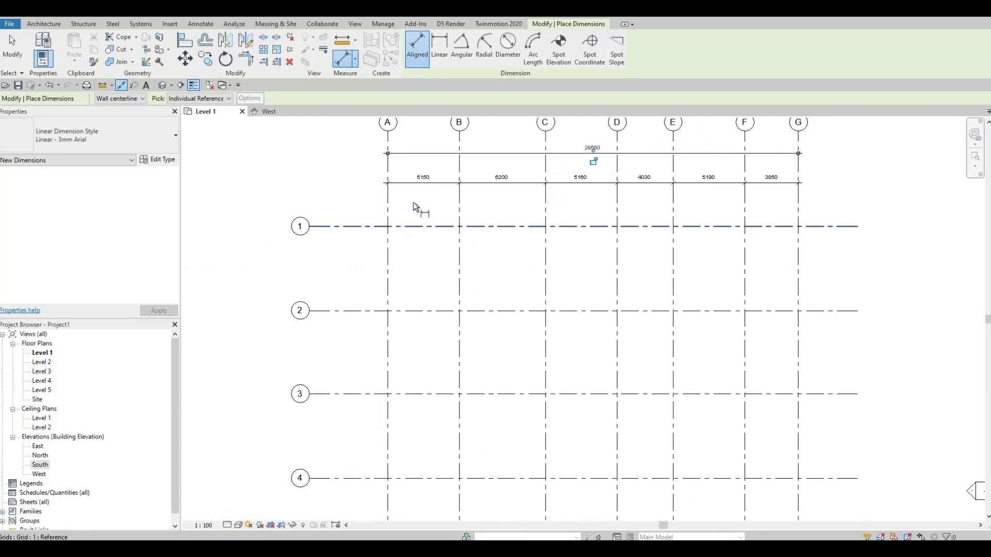
{"action": "left_click", "coordinate": [397, 197]}
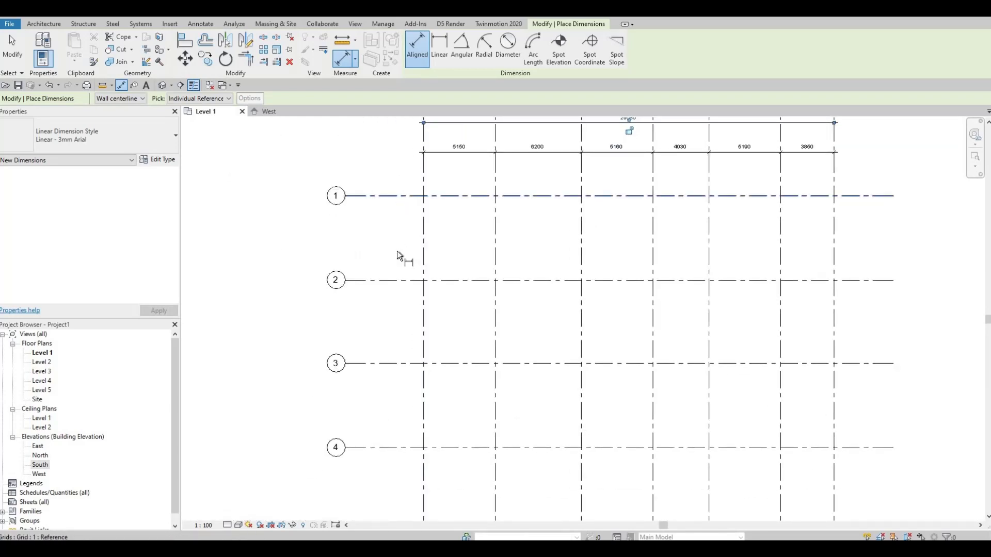
{"action": "left_click", "coordinate": [400, 280]}
{"action": "left_click", "coordinate": [407, 363]}
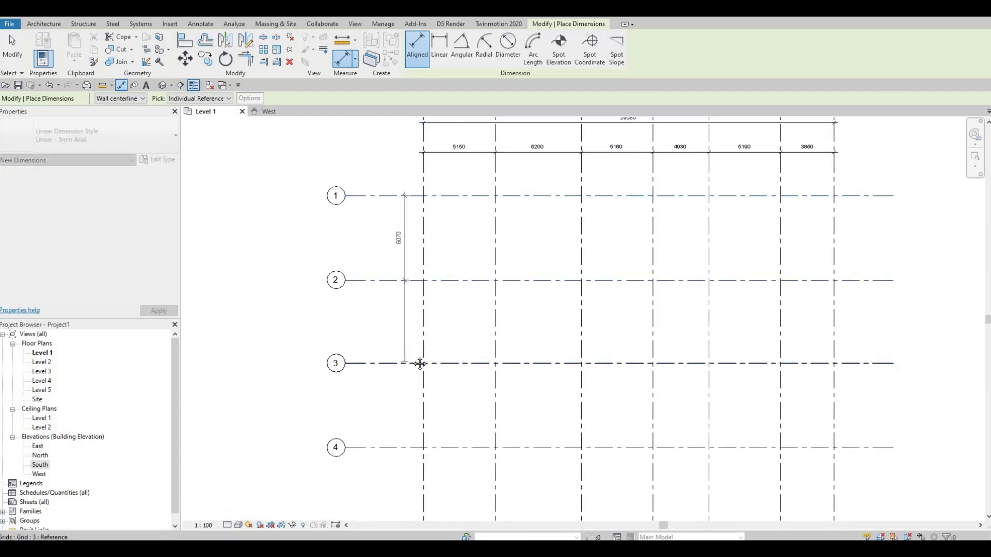
{"action": "middle_click_drag", "start_coordinate": [393, 445], "coordinate": [393, 327]}
{"action": "left_click", "coordinate": [393, 328]}
{"action": "middle_click_drag", "start_coordinate": [397, 371], "coordinate": [408, 276]}
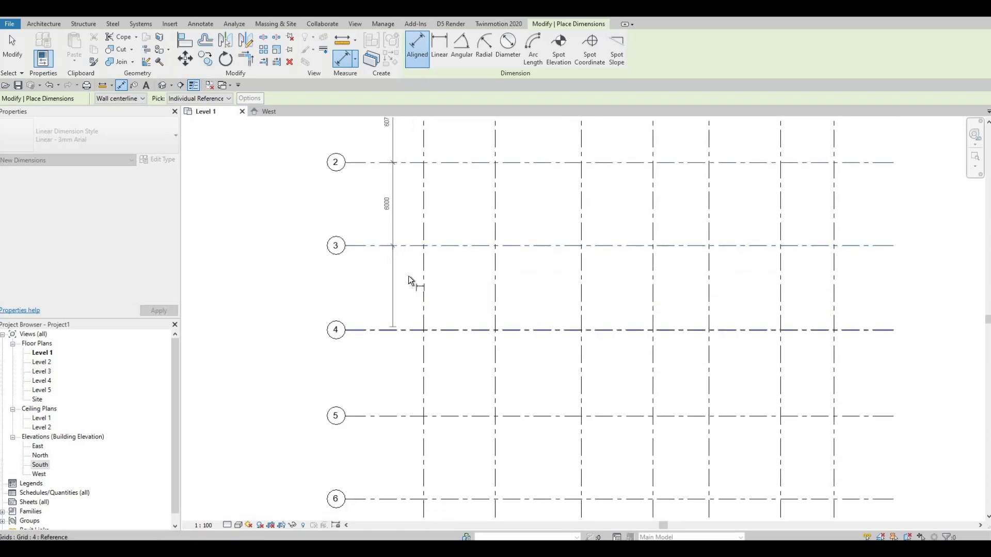
{"action": "left_click", "coordinate": [402, 327]}
{"action": "left_click", "coordinate": [398, 407]}
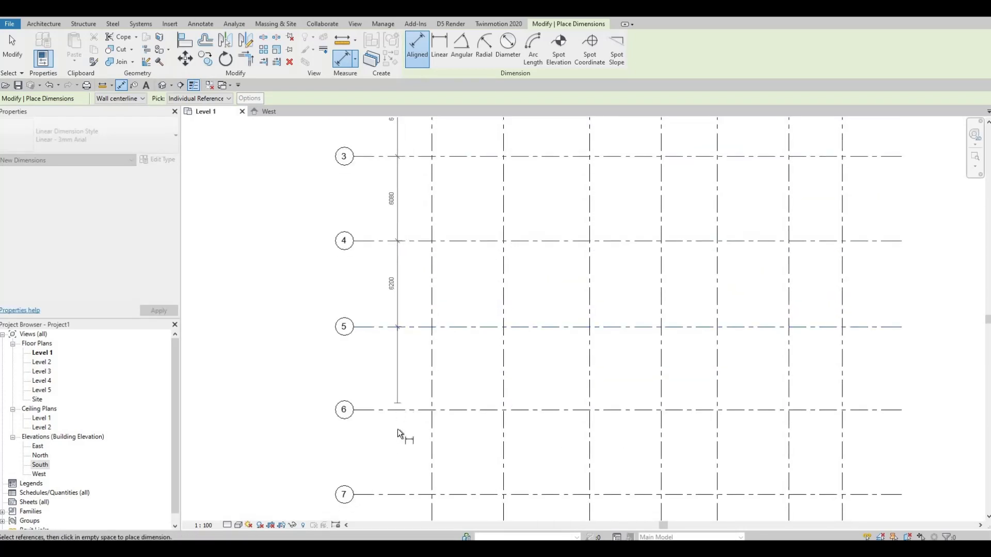
{"action": "middle_click_drag", "start_coordinate": [407, 319], "coordinate": [409, 302]}
{"action": "middle_click_drag", "start_coordinate": [401, 474], "coordinate": [416, 298]}
{"action": "left_click", "coordinate": [416, 301]}
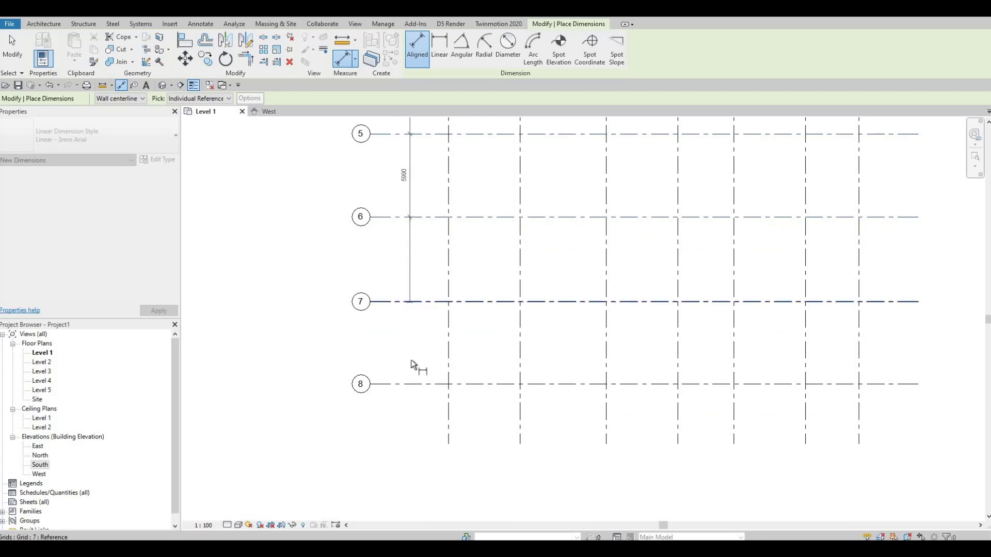
{"action": "left_click", "coordinate": [417, 392]}
{"action": "left_click", "coordinate": [416, 422]}
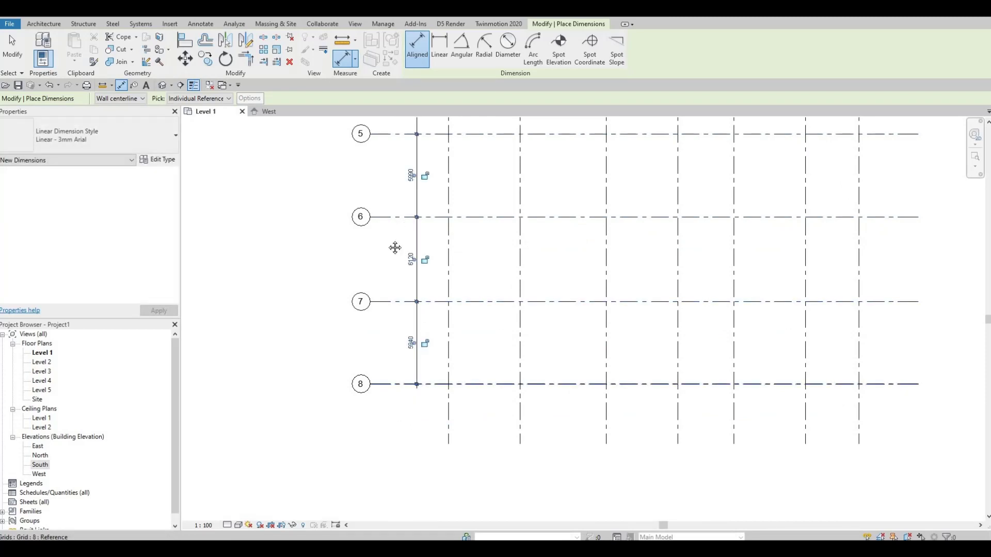
Place an overall aligned dimension between grids 8 and 1, outside the spacing chain on the bubble side, and end dimensioning
{"action": "left_click", "coordinate": [395, 217]}
{"action": "middle_click_drag", "start_coordinate": [386, 125], "coordinate": [376, 363]}
{"action": "middle_click_drag", "start_coordinate": [386, 58], "coordinate": [387, 225]}
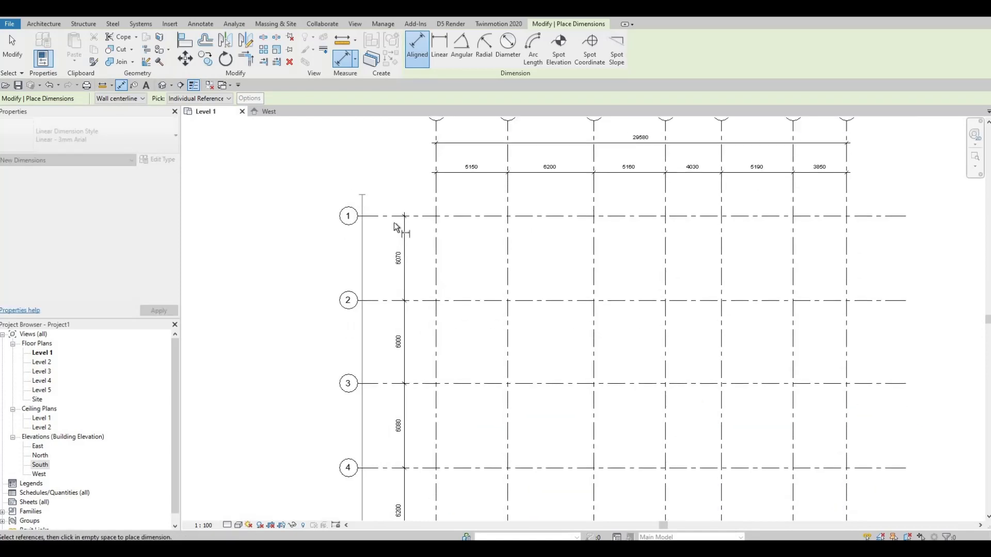
{"action": "scroll", "coordinate": [392, 226], "scroll_direction": "up", "scroll_amount": 2}
{"action": "left_click", "coordinate": [393, 227]}
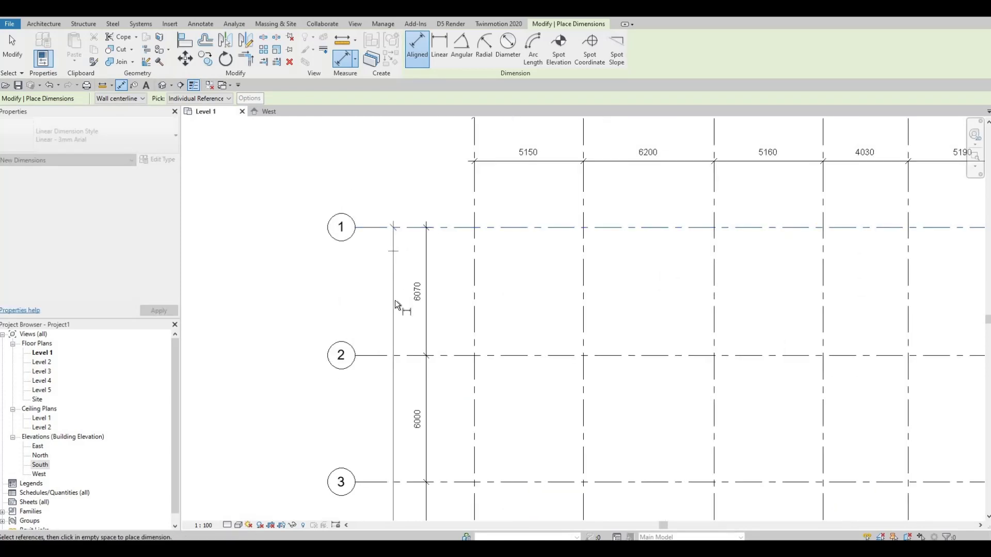
{"action": "left_click", "coordinate": [442, 240]}
{"action": "middle_click_drag", "start_coordinate": [442, 396], "coordinate": [470, 291]}
{"action": "scroll", "coordinate": [427, 380], "scroll_direction": "down", "scroll_amount": 2}
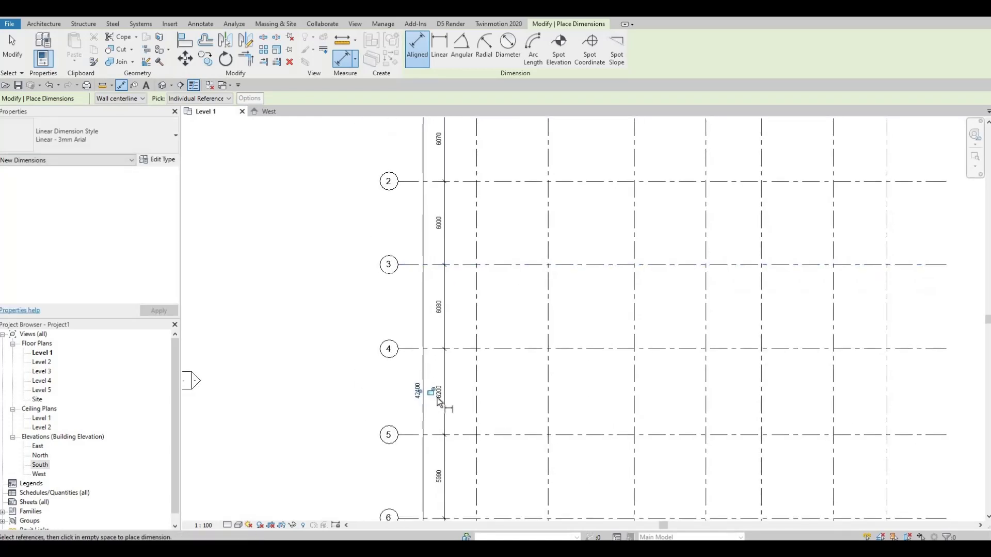
{"action": "scroll", "coordinate": [438, 398], "scroll_direction": "up", "scroll_amount": 4}
{"action": "key", "text": "Escape"}
{"action": "key", "text": "Escape"}
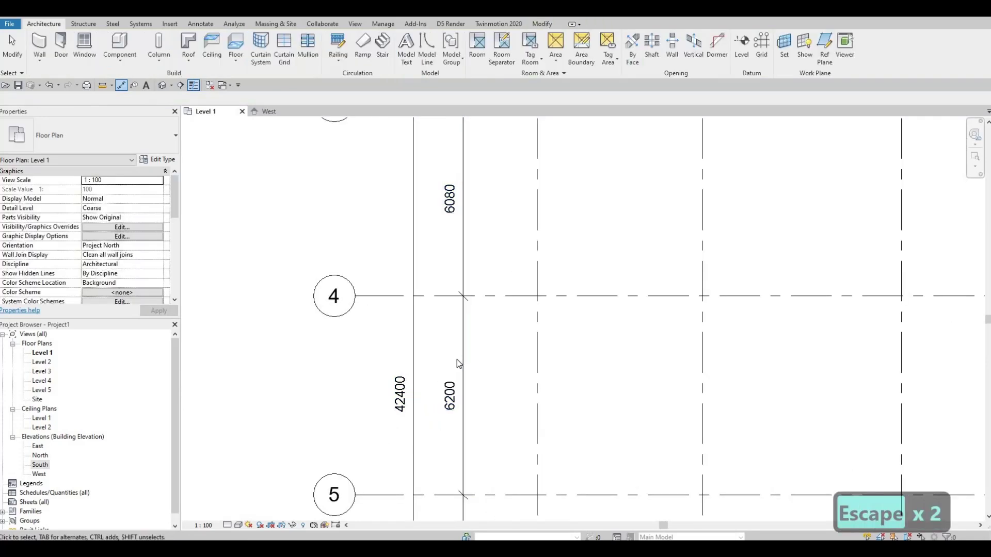
Review the spacing and overall dimensions along the numbered grids down to grid 8
{"action": "scroll", "coordinate": [459, 340], "scroll_direction": "down", "scroll_amount": 2}
{"action": "scroll", "coordinate": [480, 278], "scroll_direction": "up", "scroll_amount": 1}
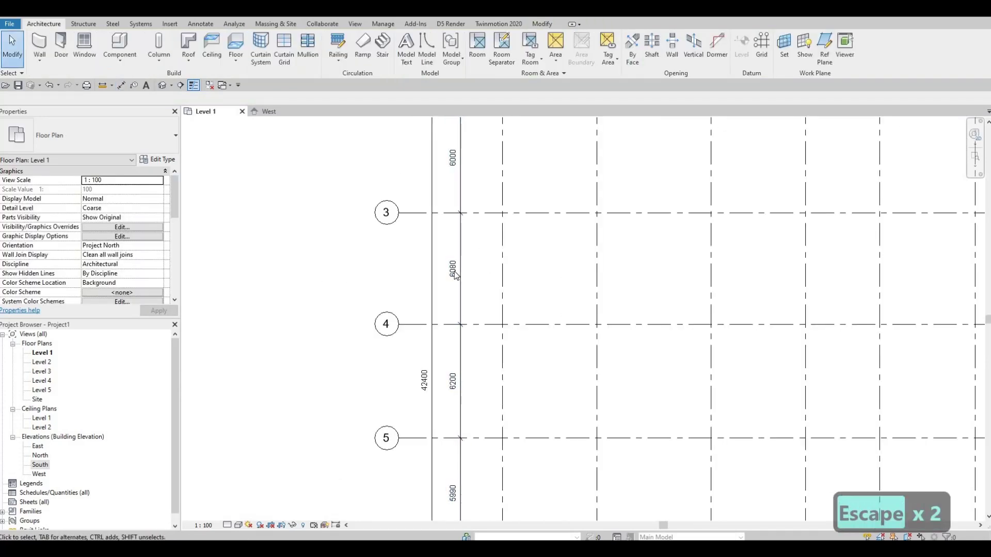
{"action": "middle_click_drag", "start_coordinate": [453, 270], "coordinate": [450, 304]}
{"action": "scroll", "coordinate": [447, 220], "scroll_direction": "down", "scroll_amount": 1}
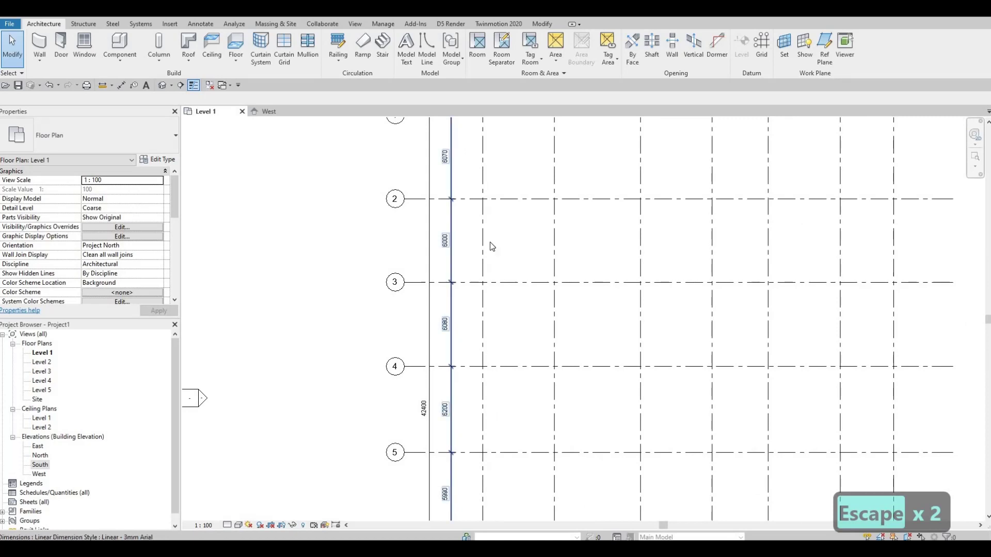
{"action": "middle_click_drag", "start_coordinate": [433, 453], "coordinate": [498, 308]}
{"action": "scroll", "coordinate": [487, 203], "scroll_direction": "up", "scroll_amount": 1}
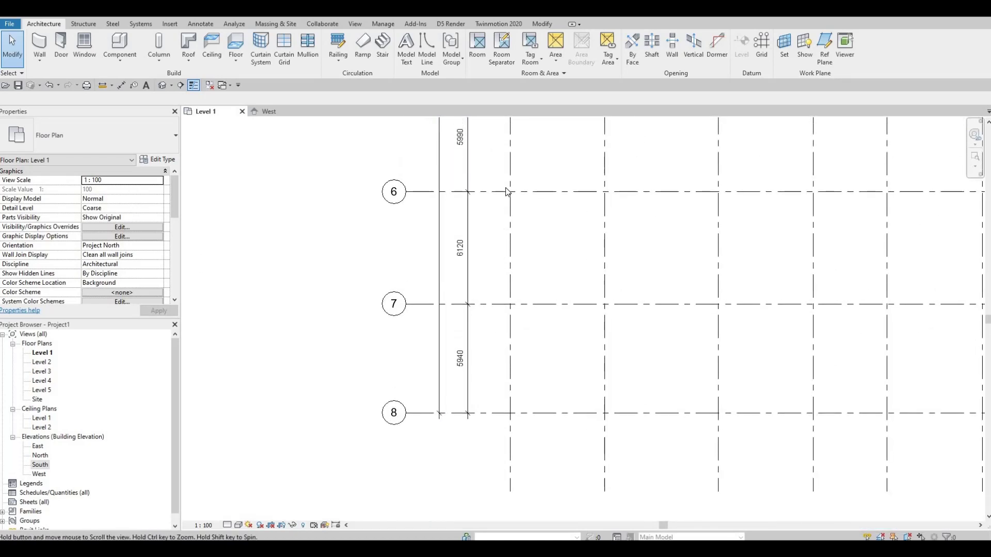
Review the dimensions from grid 6 back up to grid 1 and across grids A to G, including the full grid layout
{"action": "middle_click_drag", "start_coordinate": [506, 195], "coordinate": [519, 284]}
{"action": "middle_click_drag", "start_coordinate": [520, 219], "coordinate": [524, 311]}
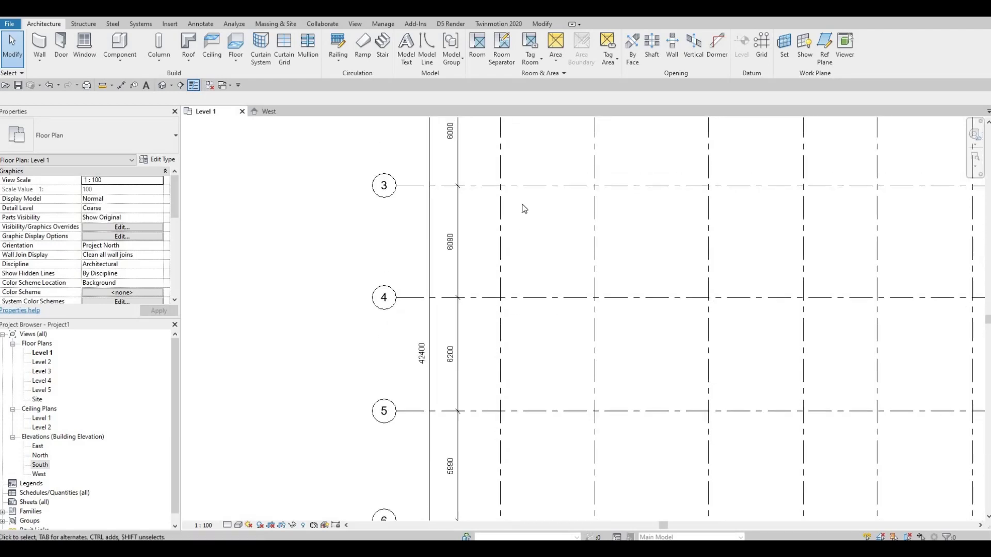
{"action": "middle_click_drag", "start_coordinate": [508, 170], "coordinate": [515, 327]}
{"action": "middle_click_drag", "start_coordinate": [526, 223], "coordinate": [528, 363]}
{"action": "middle_click_drag", "start_coordinate": [565, 300], "coordinate": [408, 376]}
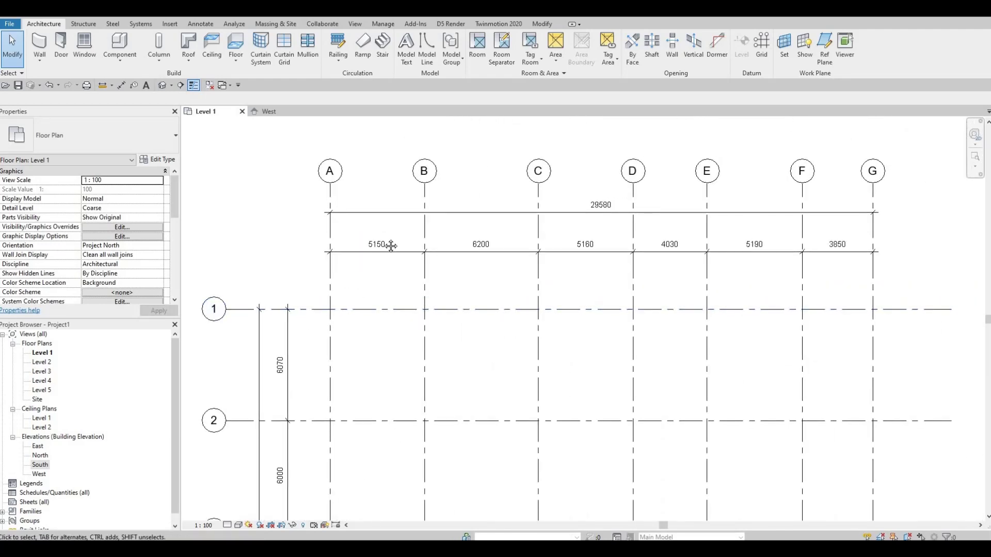
{"action": "scroll", "coordinate": [410, 208], "scroll_direction": "down", "scroll_amount": 4}
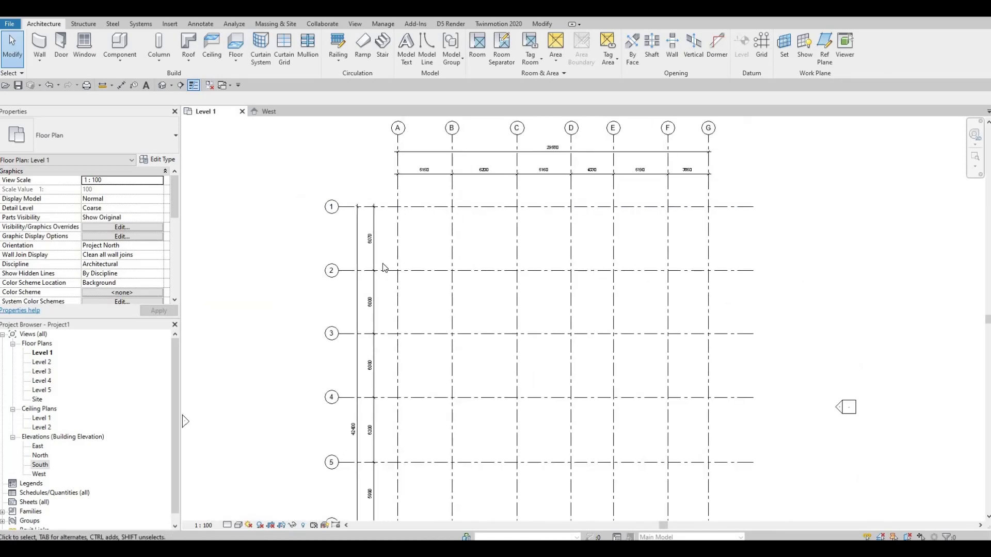
{"action": "scroll", "coordinate": [361, 289], "scroll_direction": "up", "scroll_amount": 2}
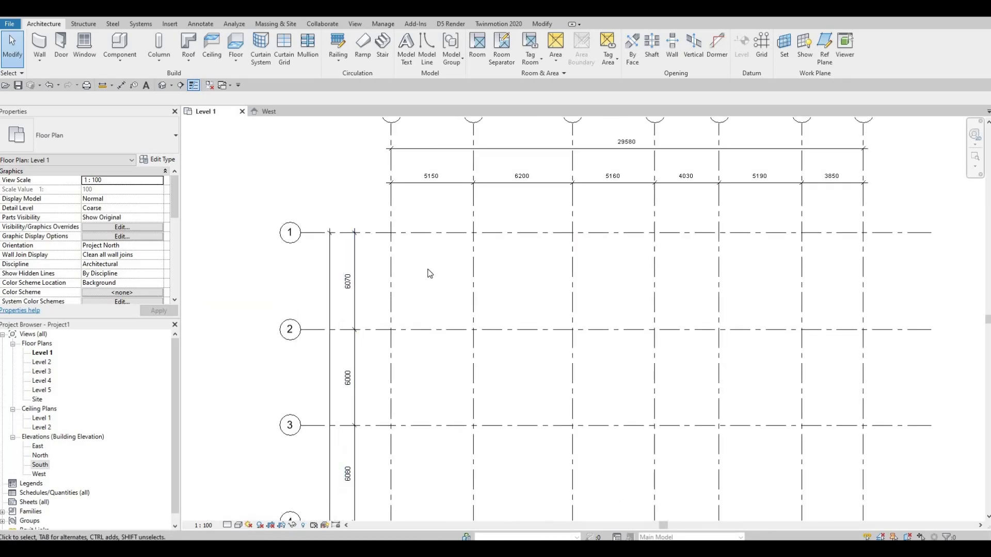
{"action": "scroll", "coordinate": [430, 274], "scroll_direction": "down", "scroll_amount": 5}
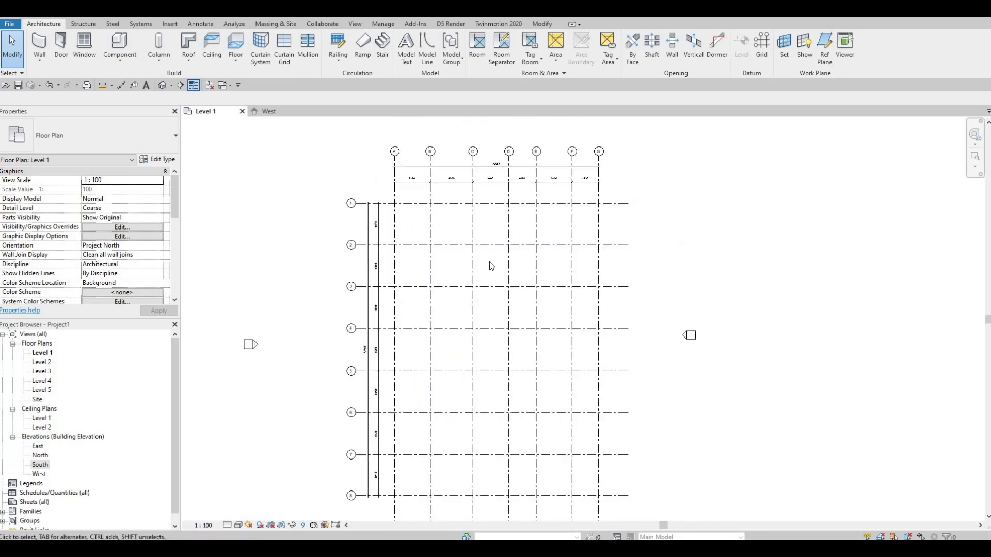
{"action": "scroll", "coordinate": [493, 263], "scroll_direction": "down", "scroll_amount": 2}
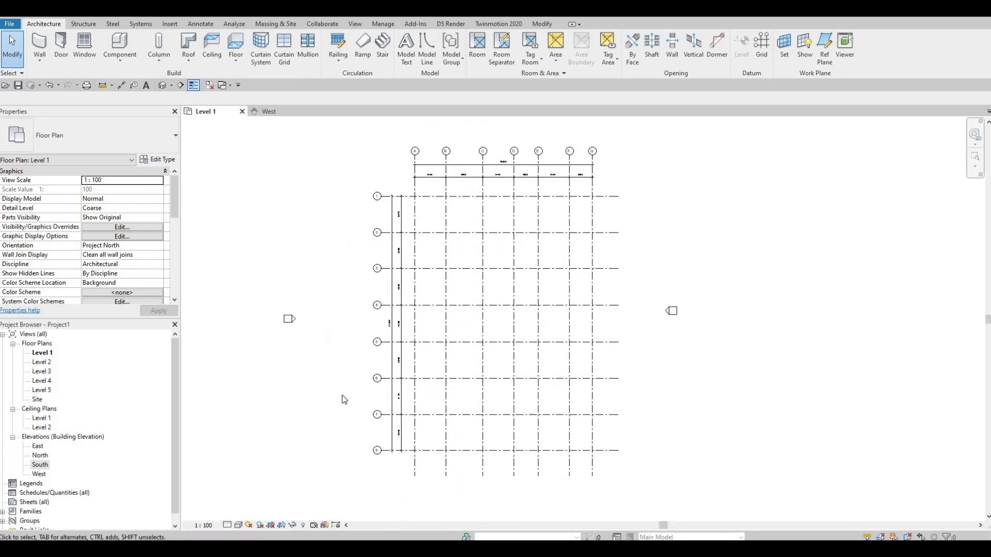
Copy grid 8 by 6500 mm to the side away from grid 7, and end the Copy command
{"action": "scroll", "coordinate": [332, 348], "scroll_direction": "down", "scroll_amount": 1}
{"action": "middle_click_drag", "start_coordinate": [415, 450], "coordinate": [448, 325]}
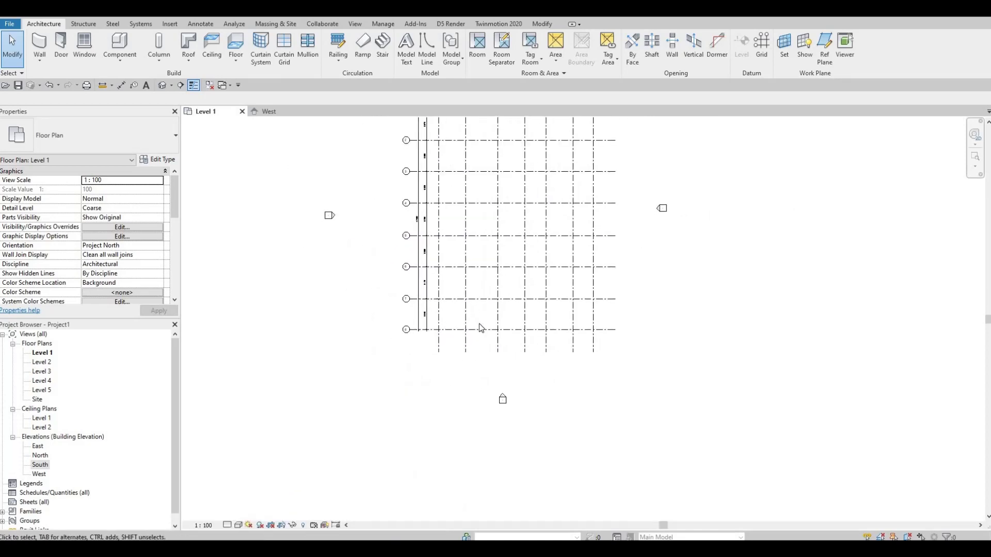
{"action": "scroll", "coordinate": [480, 329], "scroll_direction": "up", "scroll_amount": 4}
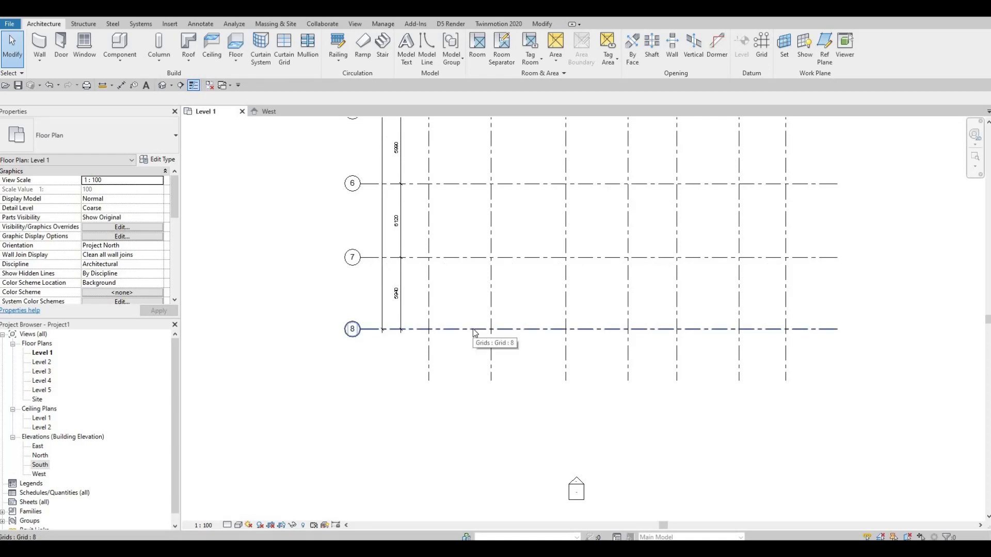
{"action": "left_click", "coordinate": [453, 346]}
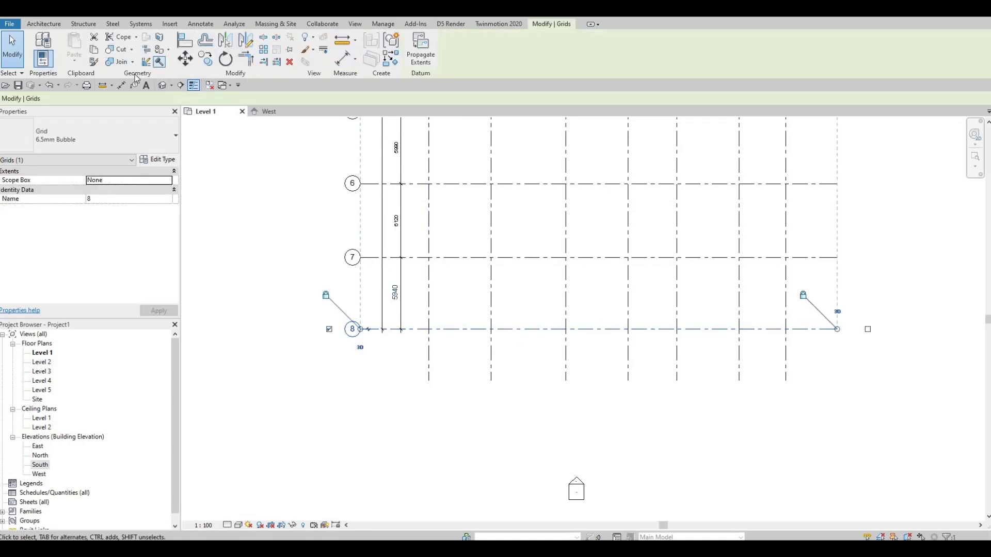
{"action": "key", "text": "c"}
{"action": "key", "text": "o"}
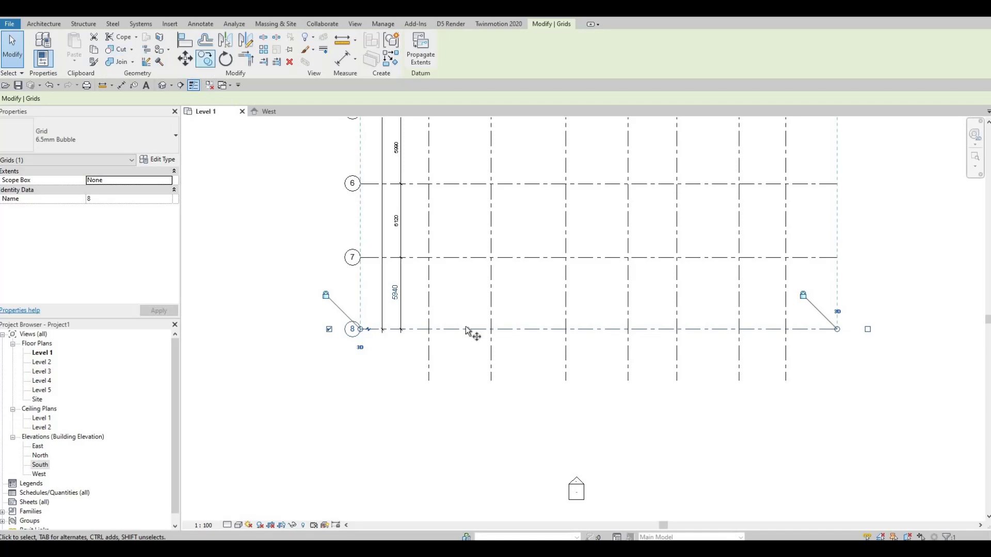
{"action": "left_click", "coordinate": [542, 330]}
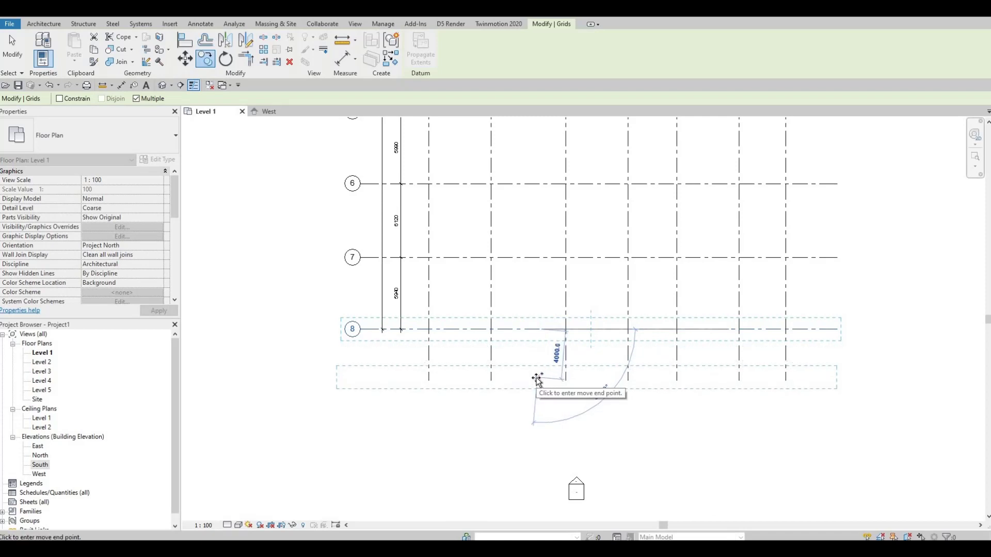
{"action": "type", "text": "65"}
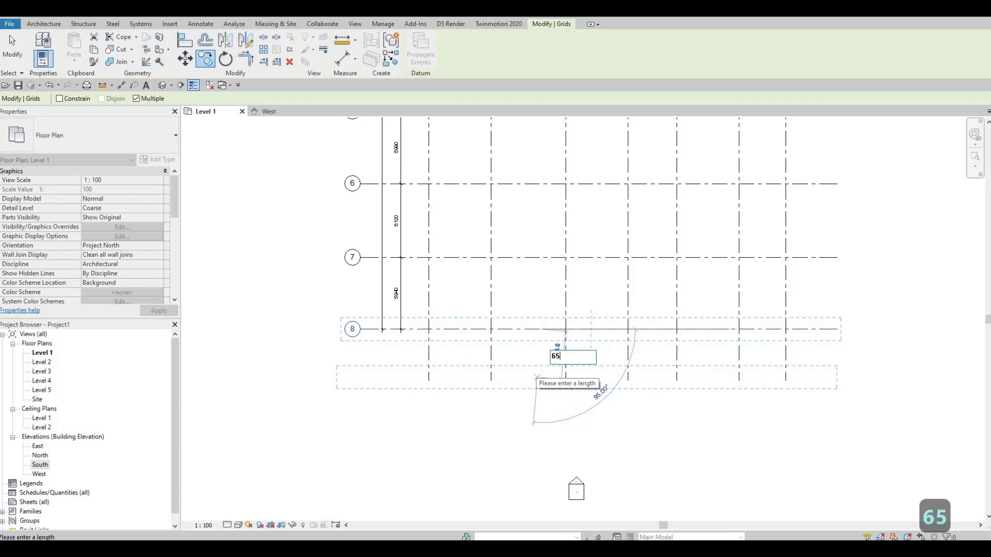
{"action": "type", "text": "00"}
{"action": "key", "text": "Return"}
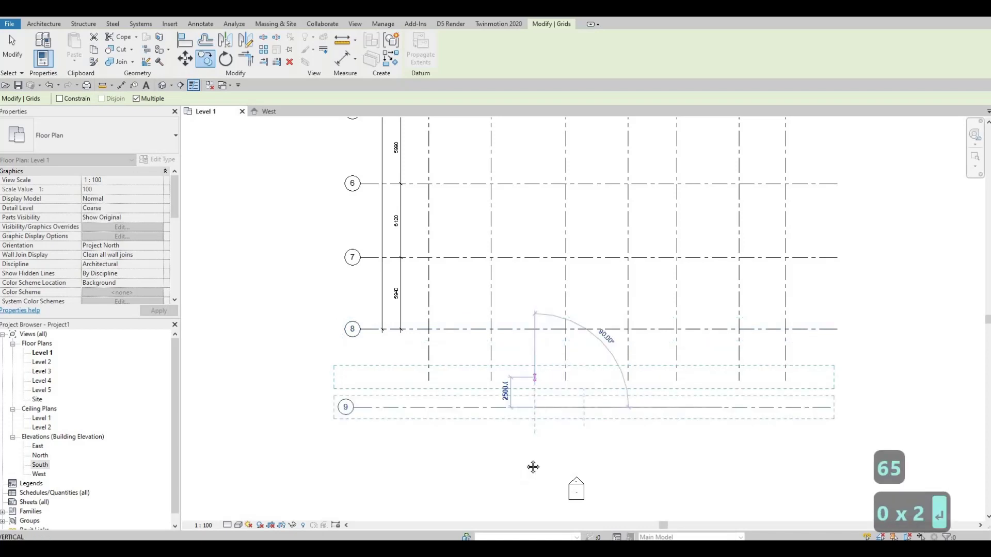
{"action": "key", "text": "Escape"}
{"action": "key", "text": "Escape"}
Extend the lower ends of lettered grids A to G together past grid 9
{"action": "middle_click_drag", "start_coordinate": [437, 383], "coordinate": [428, 305]}
{"action": "left_click", "coordinate": [419, 299]}
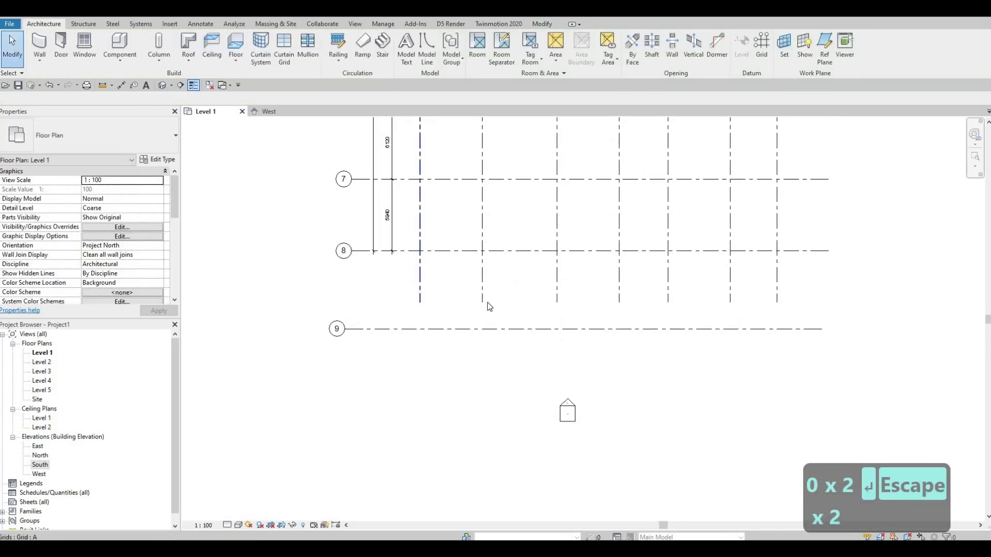
{"action": "left_click_drag", "start_coordinate": [421, 303], "coordinate": [410, 380]}
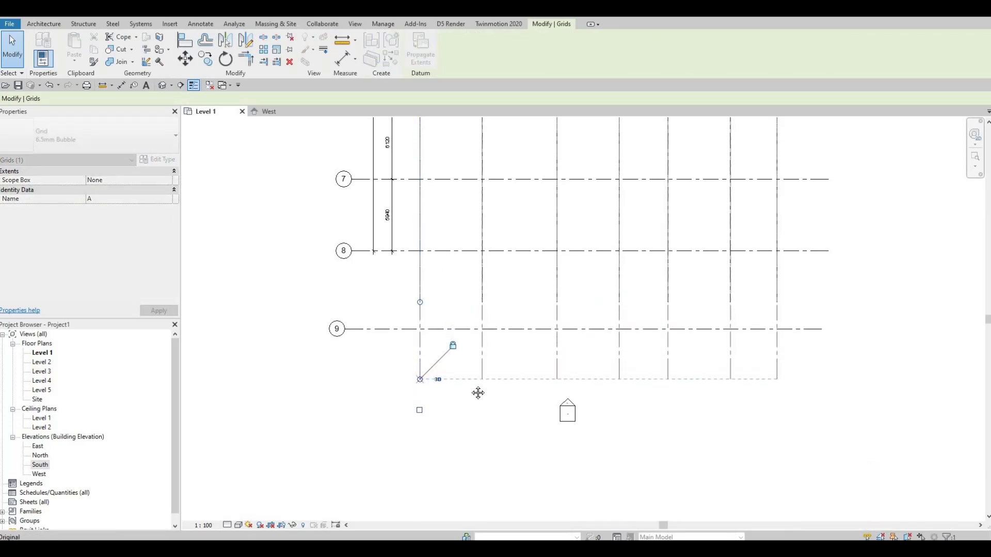
{"action": "key", "text": "Escape"}
Move the entire south elevation marker farther below the extended ends of the lettered grids
{"action": "scroll", "coordinate": [538, 356], "scroll_direction": "down", "scroll_amount": 2}
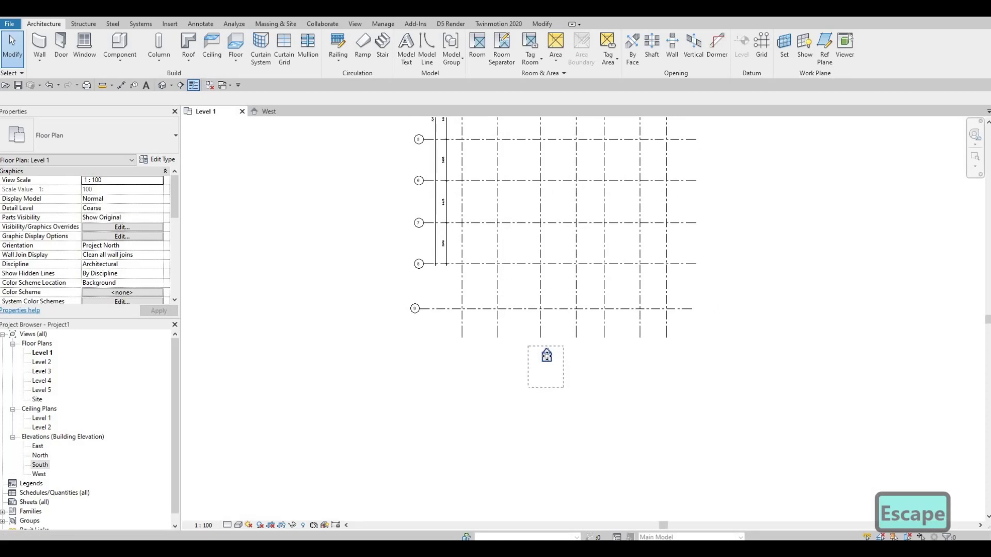
{"action": "left_click", "coordinate": [546, 356]}
{"action": "left_click_drag", "start_coordinate": [549, 431], "coordinate": [545, 398]}
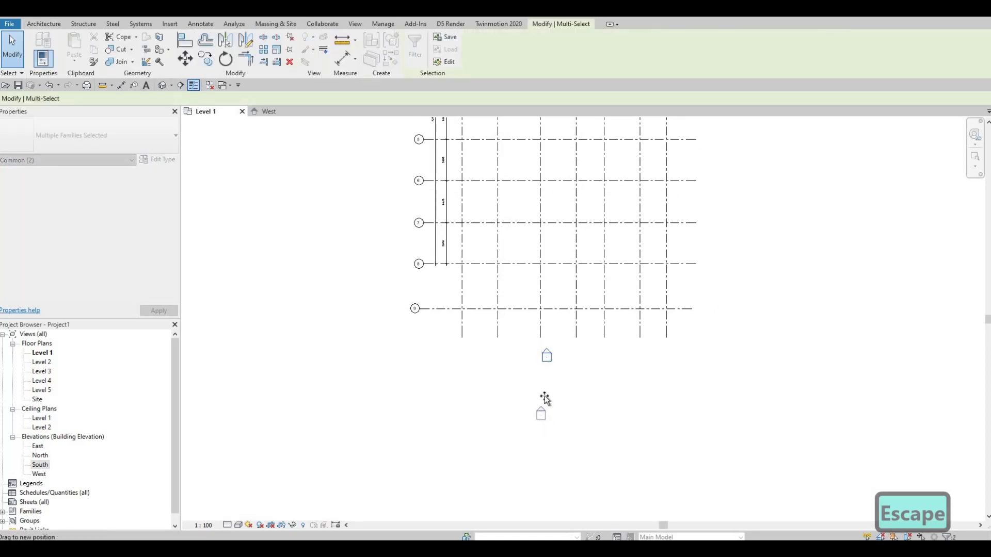
{"action": "key", "text": "Escape"}
Move the overall numbered-grid dimension's witness line from grid 8 to grid 9
{"action": "scroll", "coordinate": [434, 279], "scroll_direction": "down", "scroll_amount": 1}
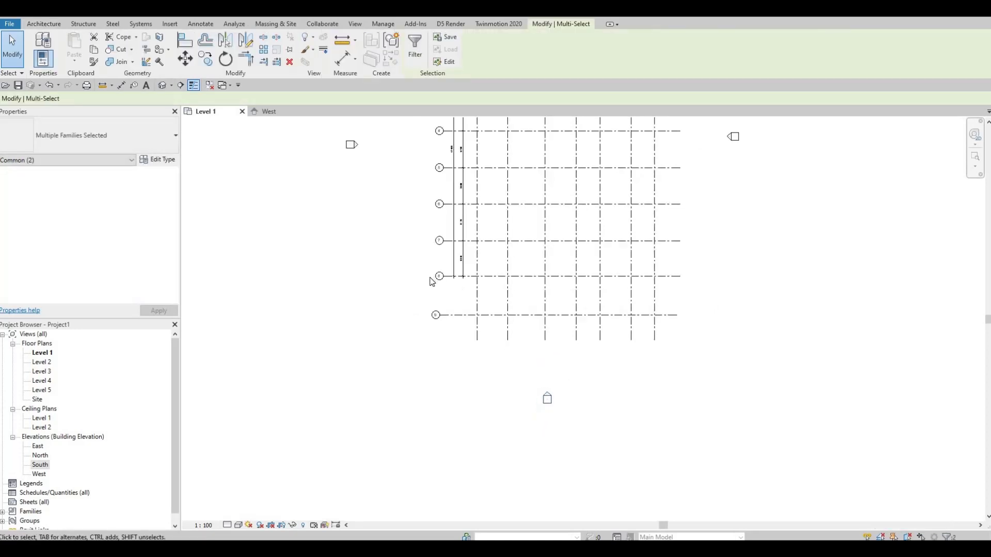
{"action": "scroll", "coordinate": [444, 268], "scroll_direction": "up", "scroll_amount": 3}
{"action": "left_click", "coordinate": [450, 278]}
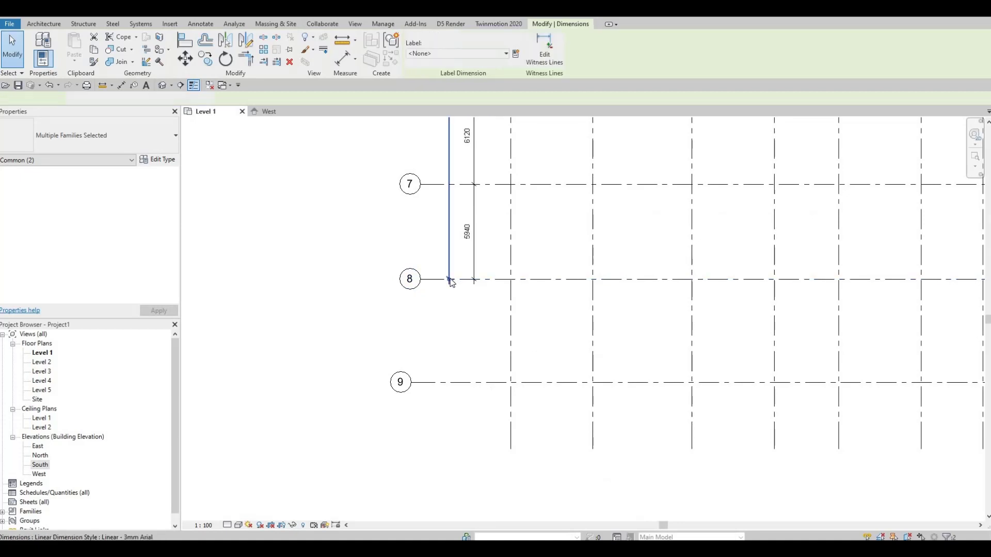
{"action": "scroll", "coordinate": [449, 279], "scroll_direction": "up", "scroll_amount": 2}
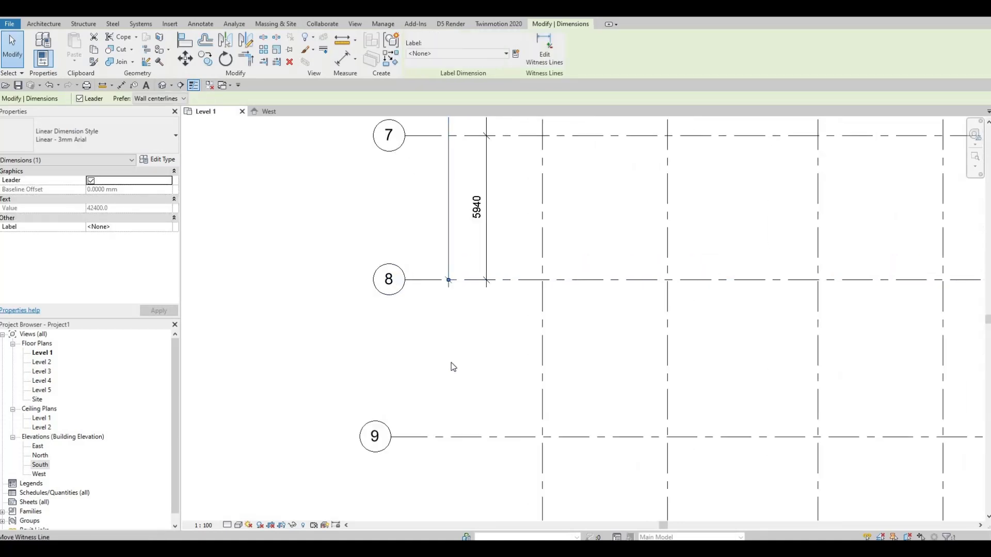
{"action": "left_click", "coordinate": [452, 439]}
{"action": "key", "text": "Escape"}
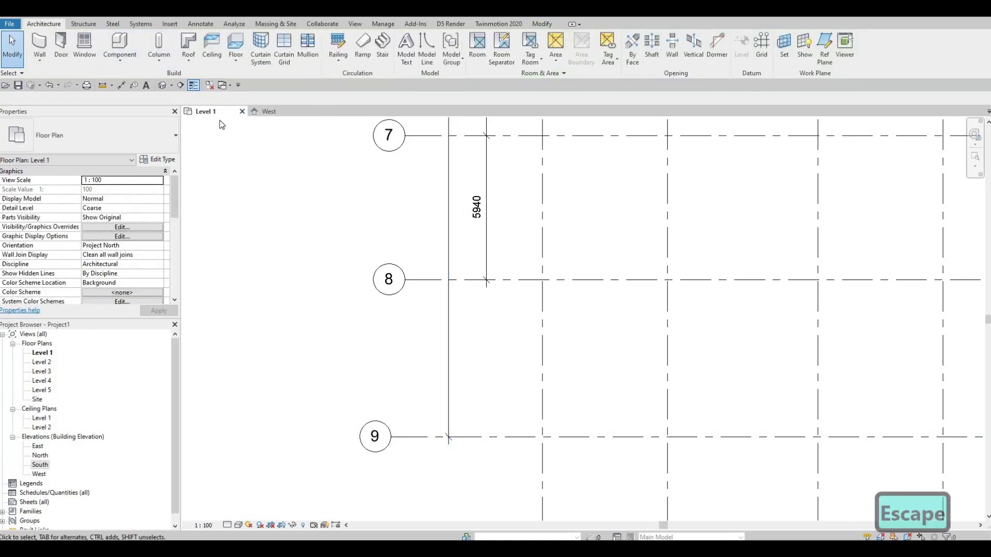
Place an aligned dimension between grids 8 and 9, in line with the existing spacing chain, and end dimensioning
{"action": "left_click", "coordinate": [122, 86]}
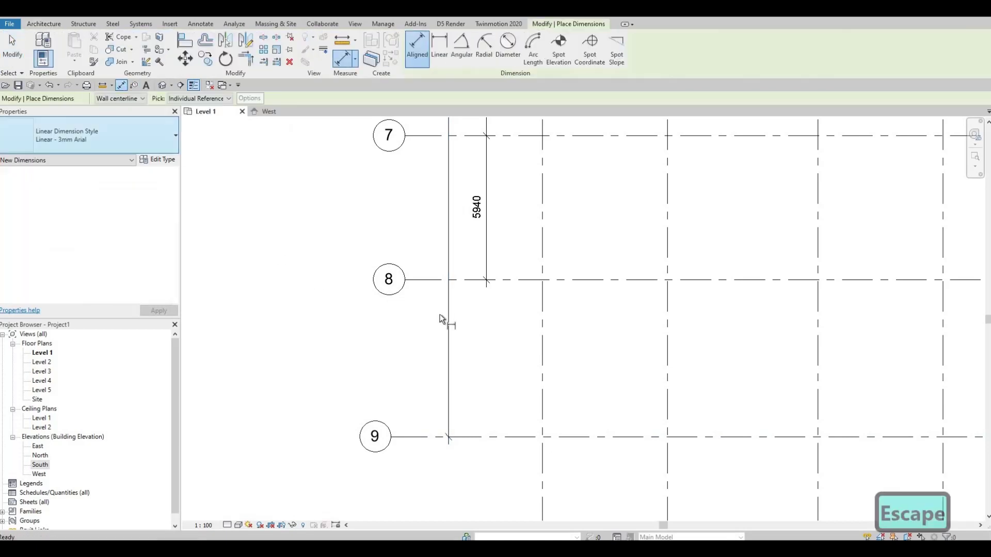
{"action": "left_click", "coordinate": [488, 283]}
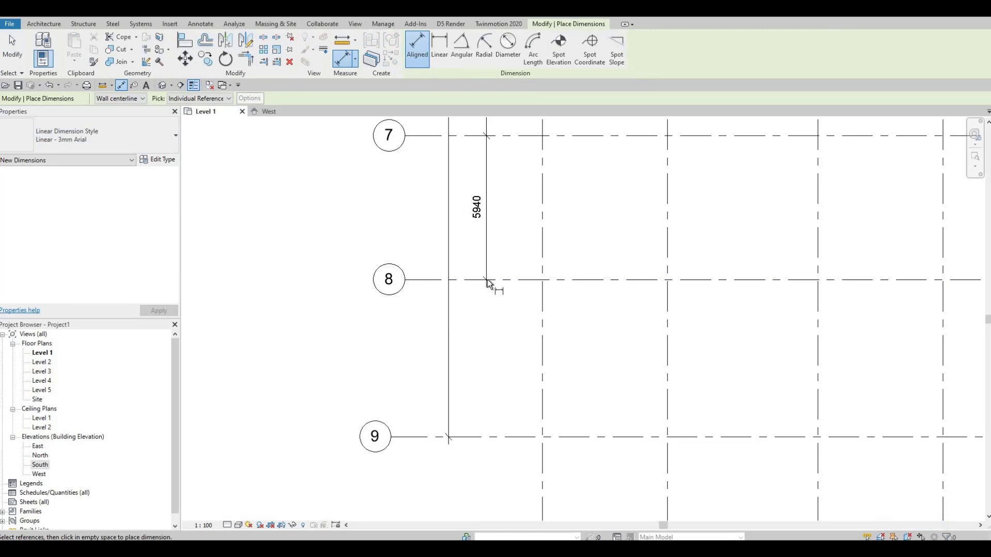
{"action": "left_click", "coordinate": [484, 437]}
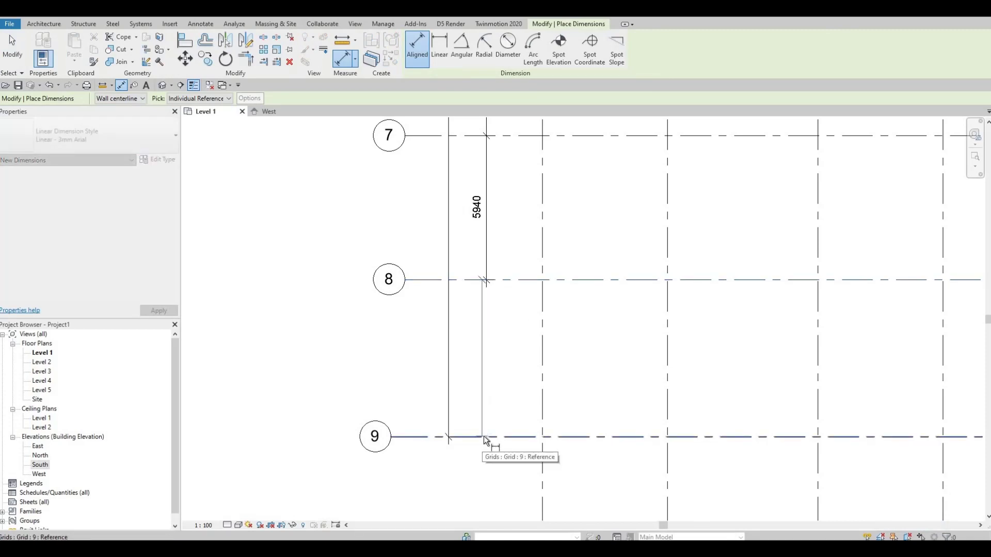
{"action": "left_click", "coordinate": [485, 437]}
{"action": "left_click", "coordinate": [484, 461]}
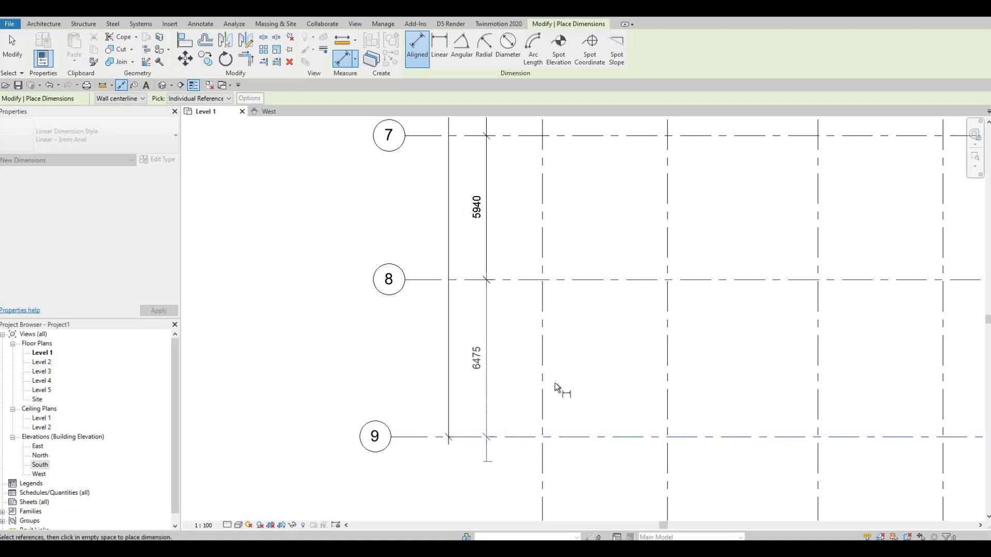
{"action": "key", "text": "Escape"}
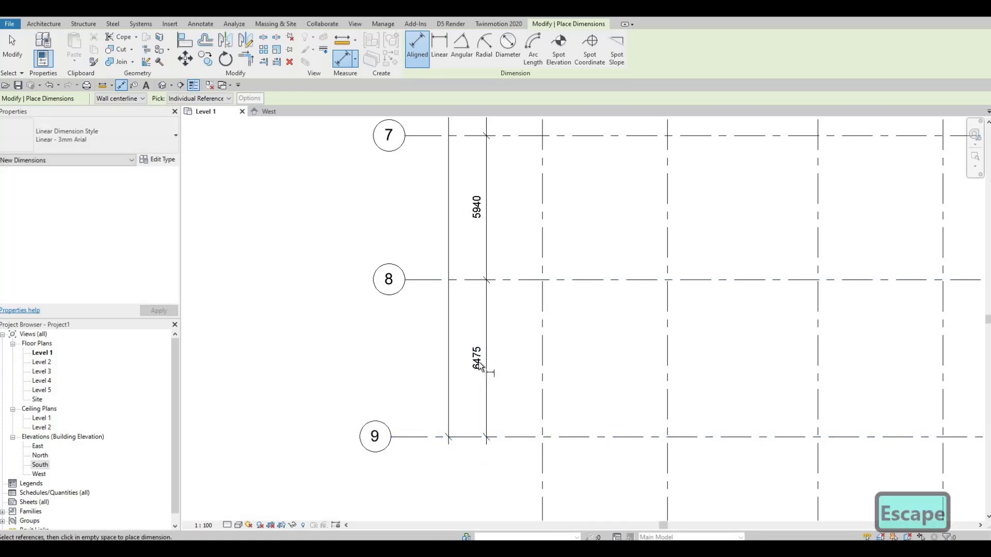
{"action": "scroll", "coordinate": [485, 372], "scroll_direction": "up", "scroll_amount": 4}
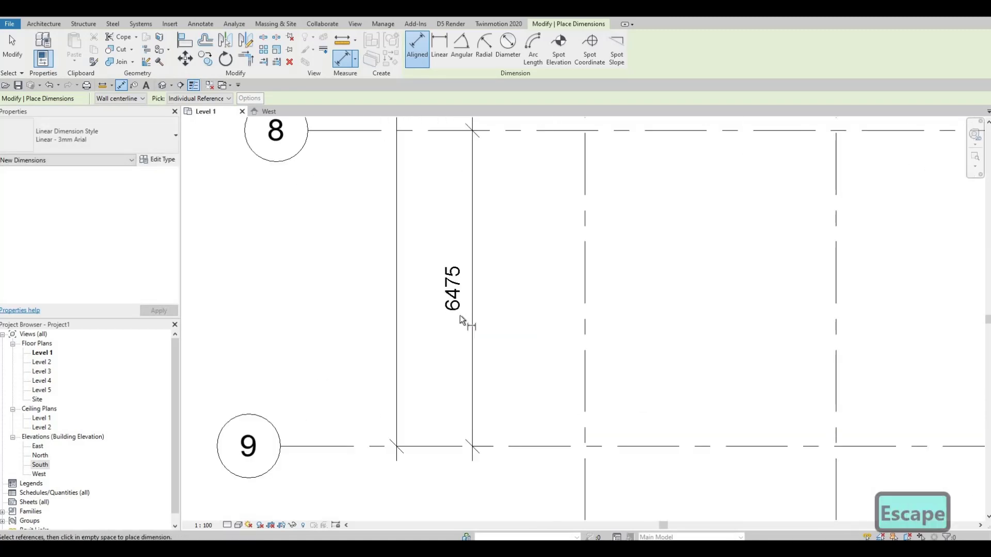
{"action": "key", "text": "Escape"}
Set the spacing between grids 8 and 9 to 6500 mm by repositioning grid 9
{"action": "scroll", "coordinate": [445, 292], "scroll_direction": "up", "scroll_amount": 2}
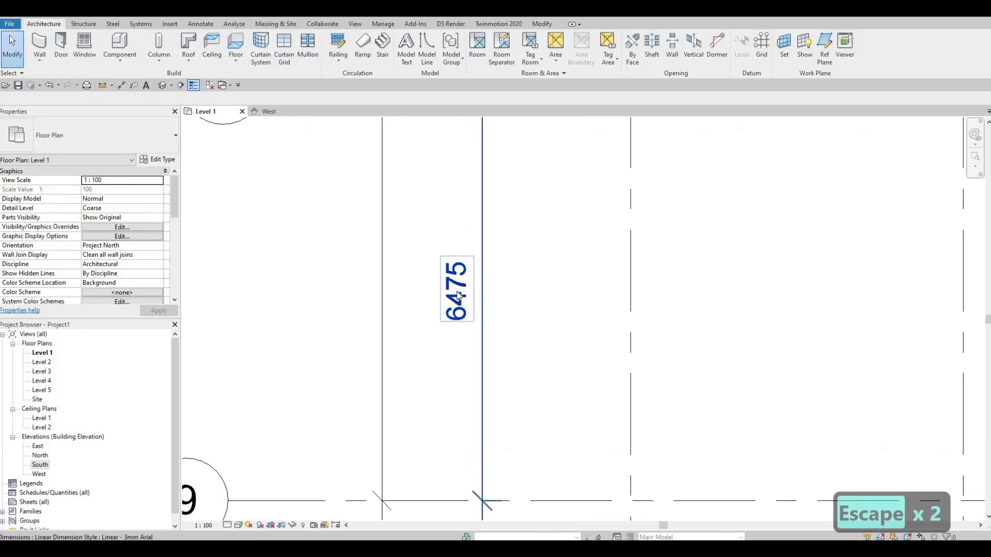
{"action": "scroll", "coordinate": [450, 299], "scroll_direction": "down", "scroll_amount": 2}
{"action": "scroll", "coordinate": [498, 359], "scroll_direction": "down", "scroll_amount": 2}
{"action": "key", "text": "Escape"}
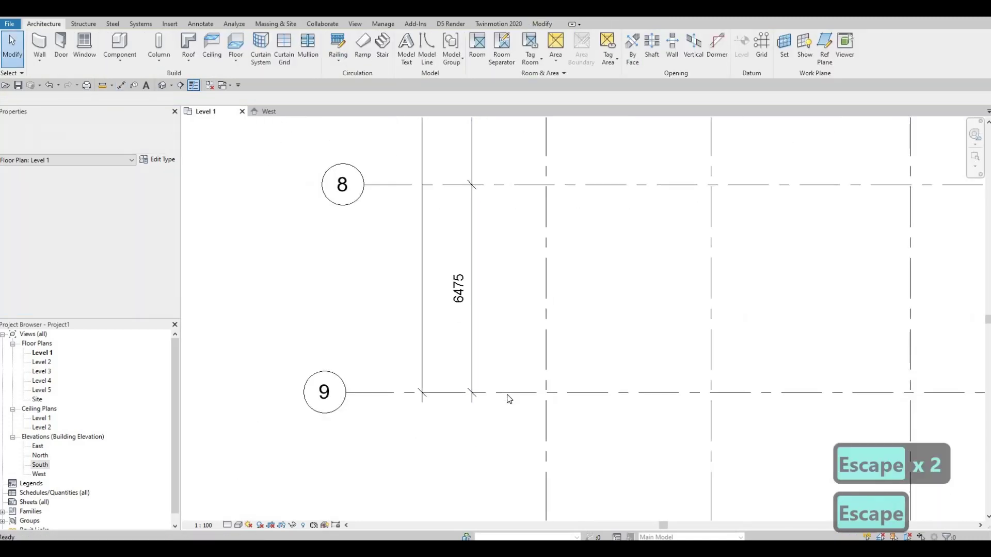
{"action": "left_click", "coordinate": [474, 397]}
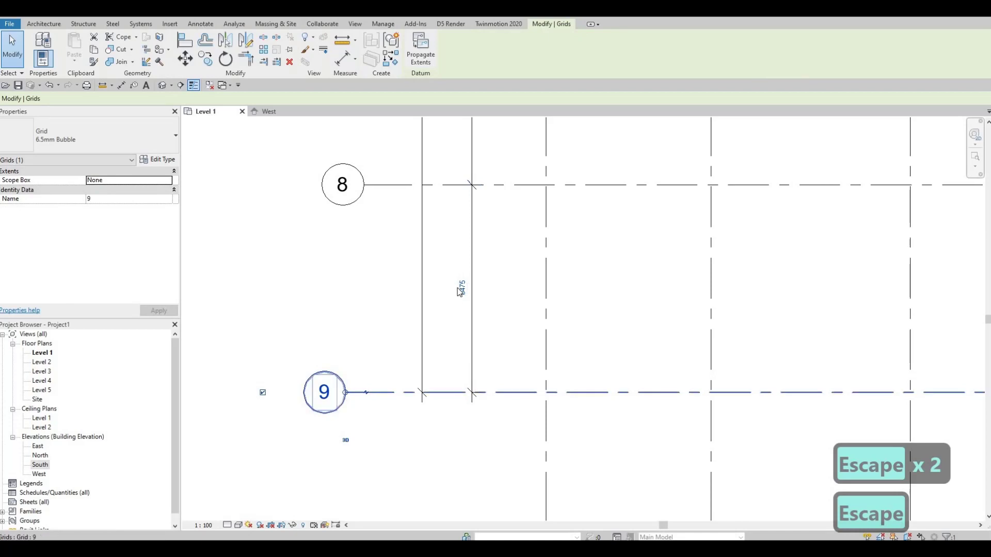
{"action": "key", "text": "Escape"}
{"action": "left_click", "coordinate": [491, 392]}
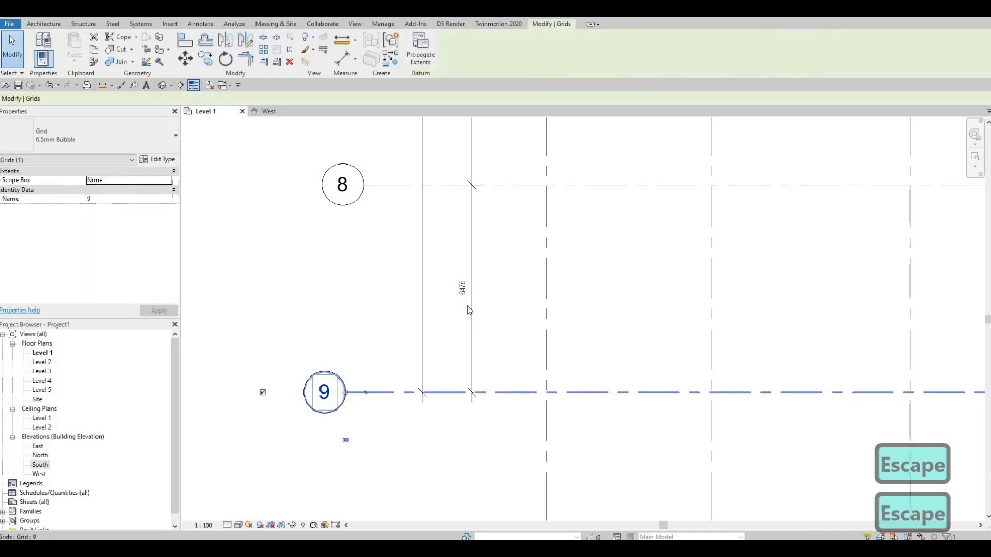
{"action": "left_click", "coordinate": [459, 289]}
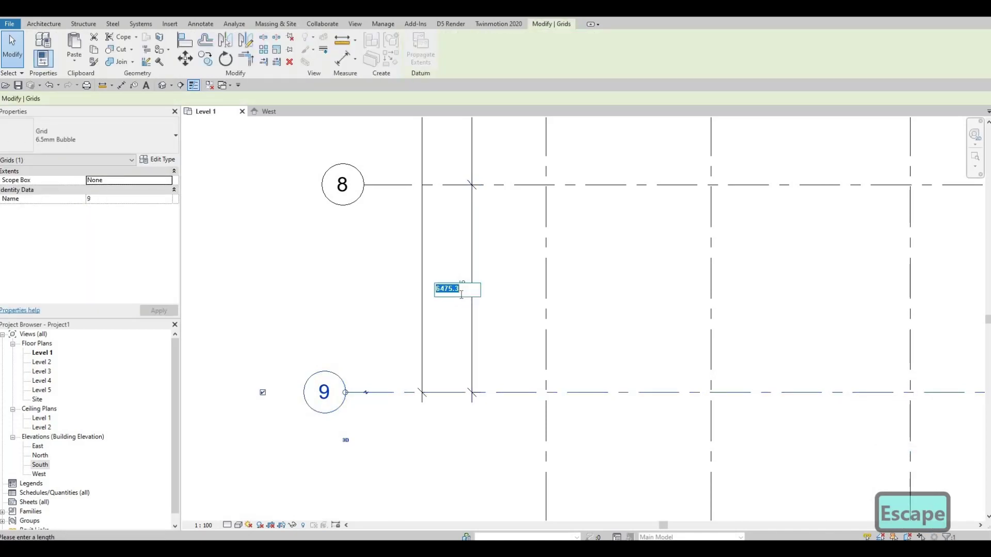
{"action": "type", "text": "6"}
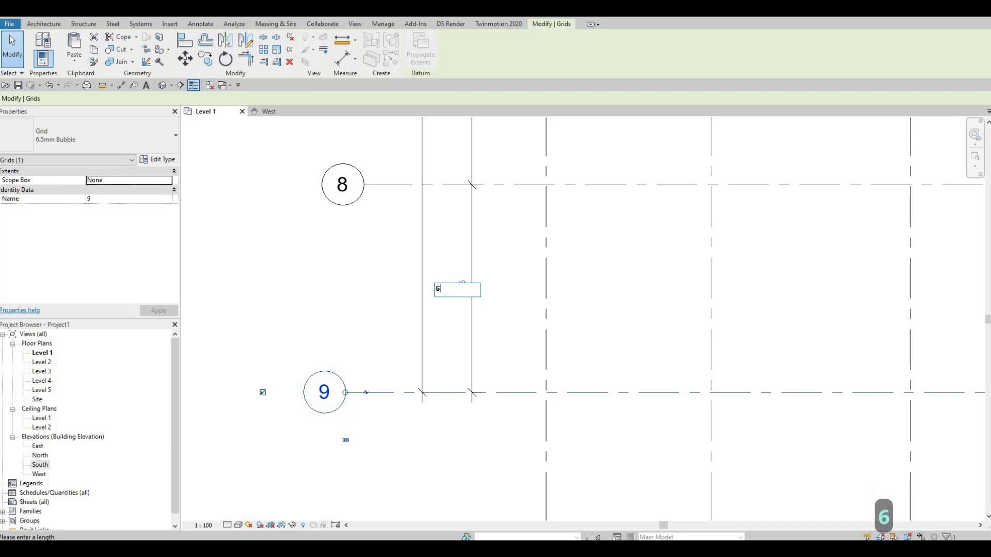
{"action": "type", "text": "500"}
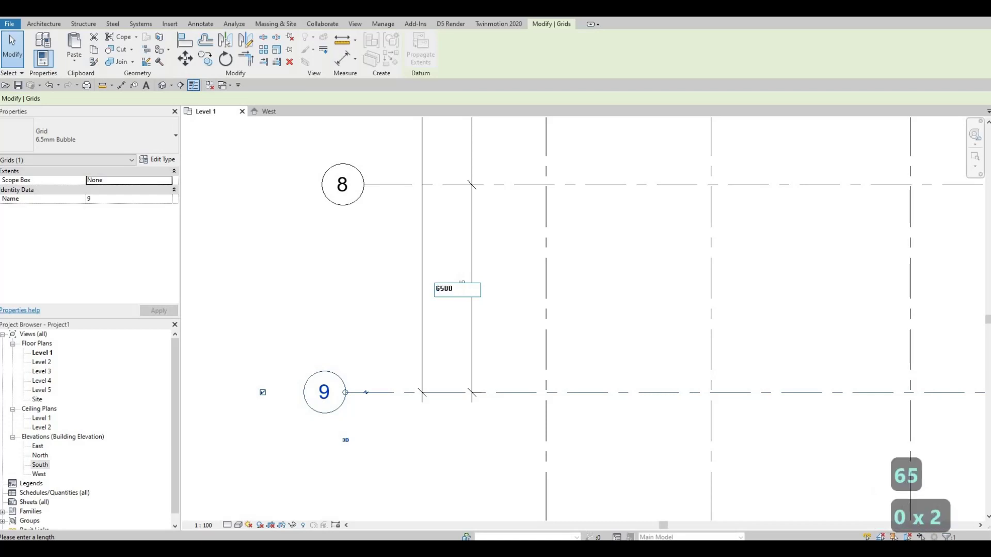
{"action": "key", "text": "Return"}
{"action": "key", "text": "Escape"}
{"action": "key", "text": "Escape"}
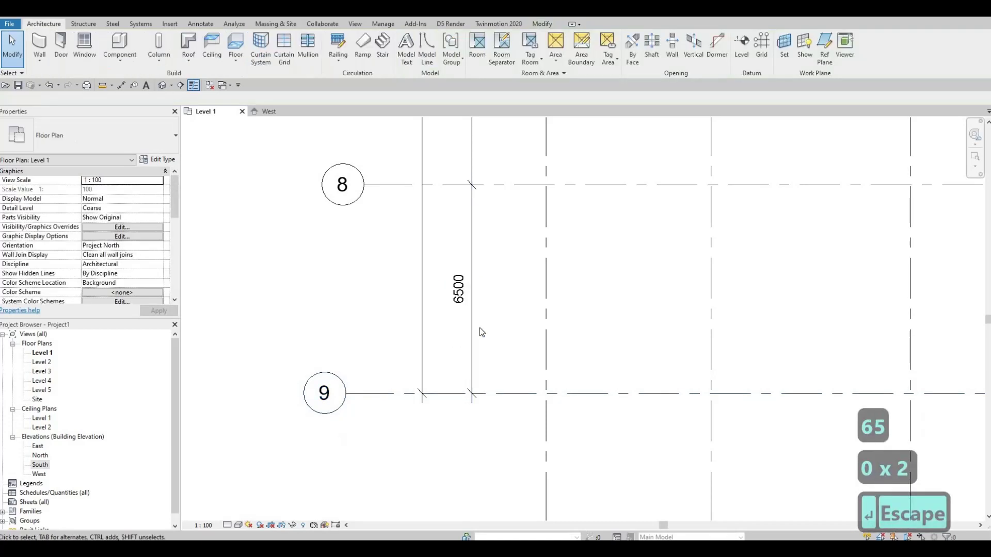
Examine grid 9's spacing dimension and the complete dimensioned grid layout in the Level 1 plan
{"action": "scroll", "coordinate": [482, 330], "scroll_direction": "down", "scroll_amount": 1}
{"action": "scroll", "coordinate": [428, 386], "scroll_direction": "down", "scroll_amount": 2}
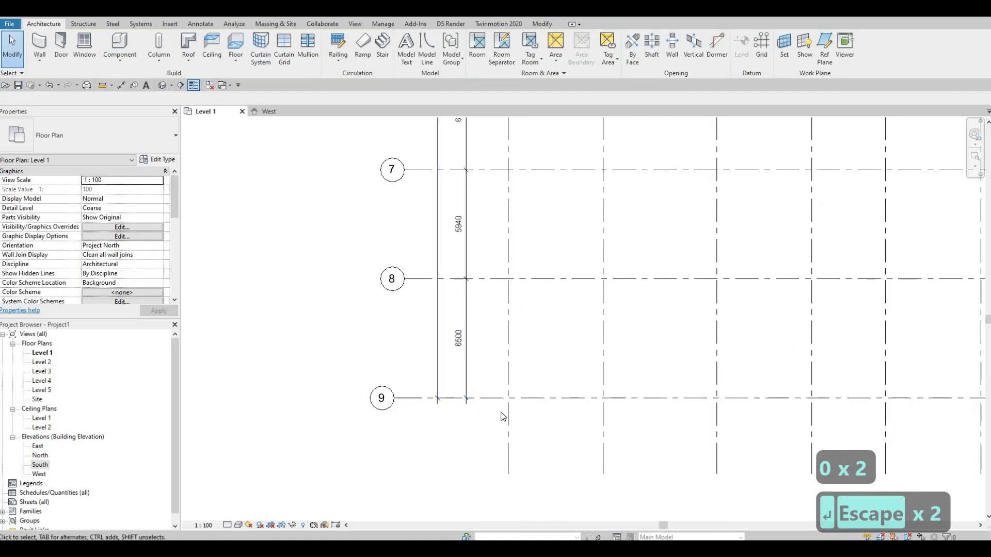
{"action": "left_click", "coordinate": [538, 399]}
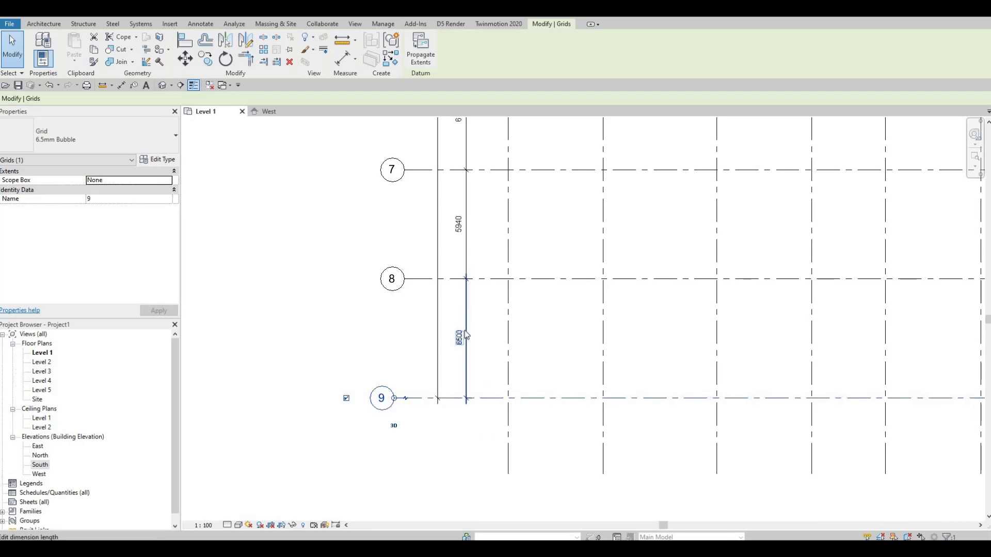
{"action": "scroll", "coordinate": [483, 376], "scroll_direction": "down", "scroll_amount": 4}
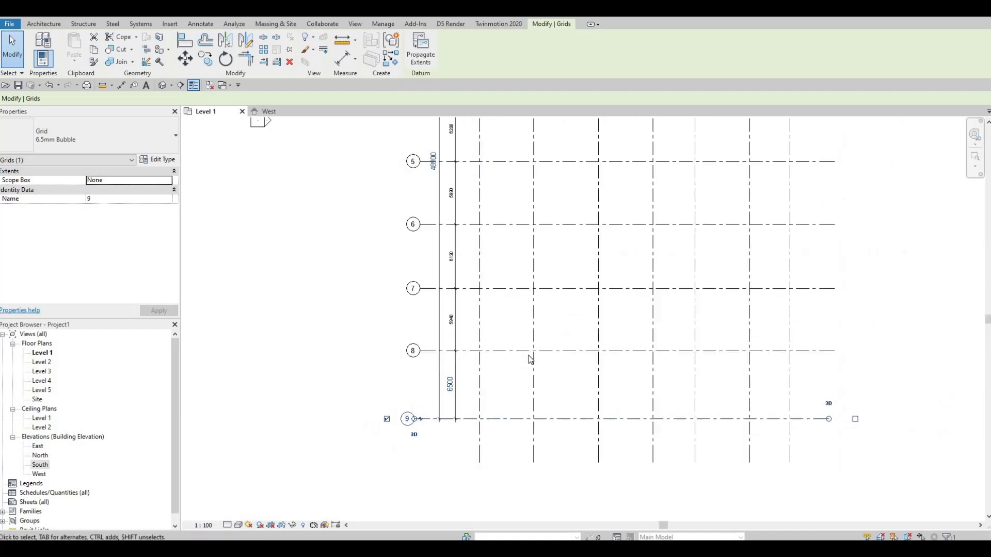
{"action": "key", "text": "Escape"}
{"action": "key", "text": "Escape"}
{"action": "scroll", "coordinate": [562, 413], "scroll_direction": "down", "scroll_amount": 4}
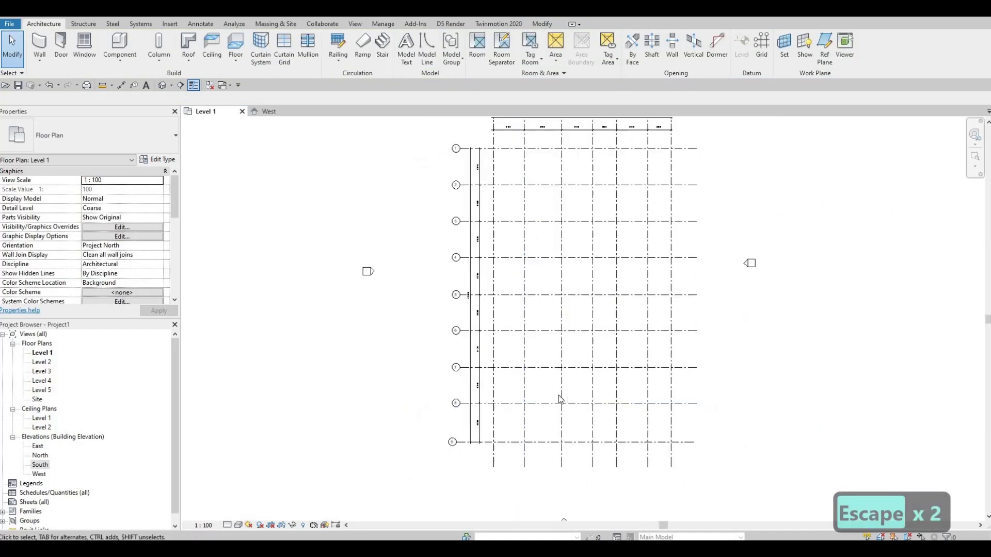
{"action": "scroll", "coordinate": [528, 392], "scroll_direction": "down", "scroll_amount": 2}
{"action": "scroll", "coordinate": [570, 374], "scroll_direction": "down", "scroll_amount": 2}
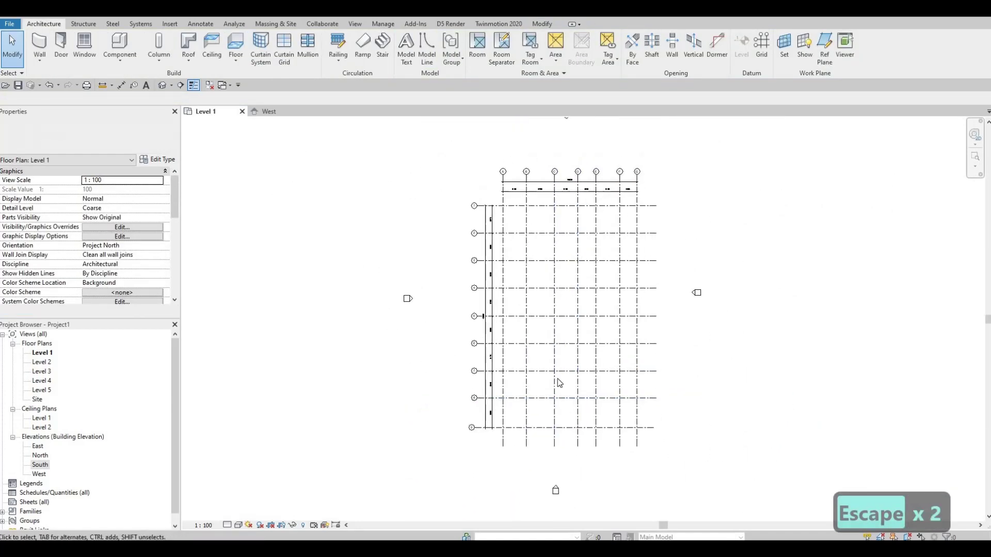
{"action": "scroll", "coordinate": [511, 232], "scroll_direction": "up", "scroll_amount": 1}
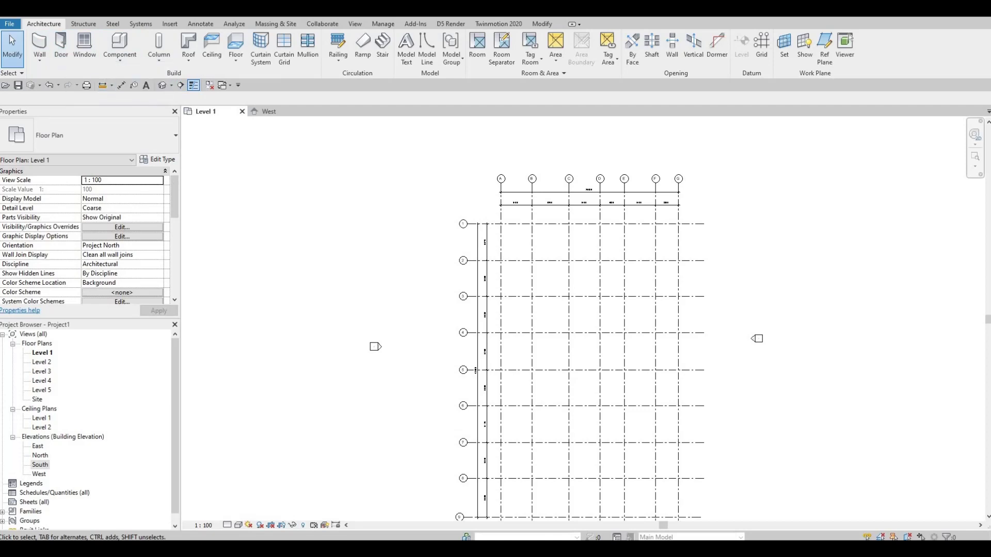
{"action": "scroll", "coordinate": [371, 185], "scroll_direction": "down", "scroll_amount": 1}
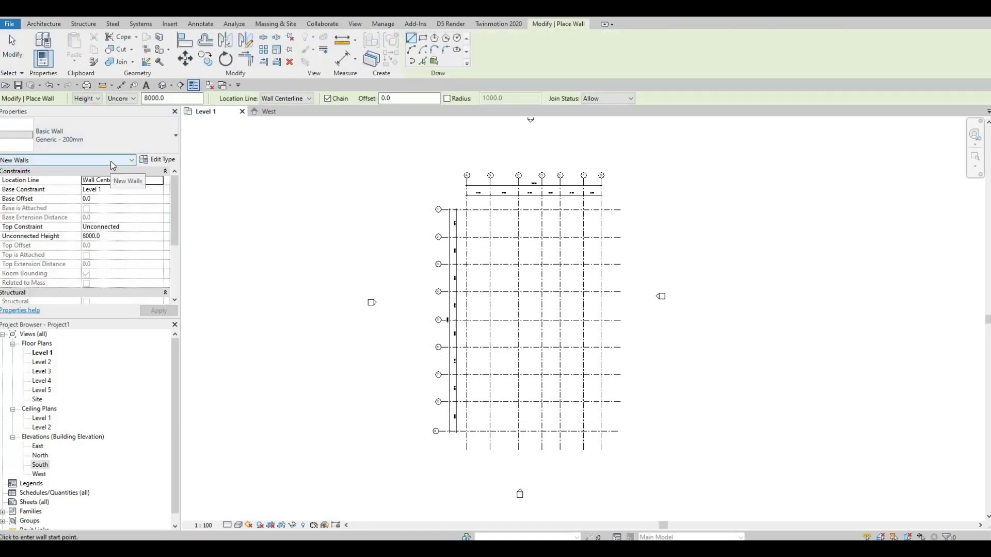
Examine the type properties and layer structure of the Exterior - Block on Mtl. Stud wall type without changing them
{"action": "left_click", "coordinate": [79, 143]}
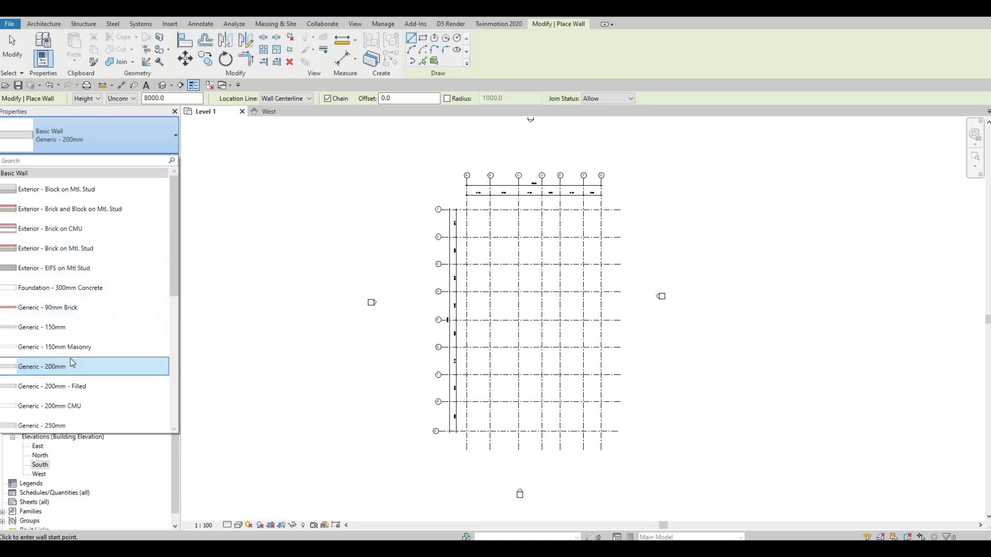
{"action": "left_click", "coordinate": [64, 191]}
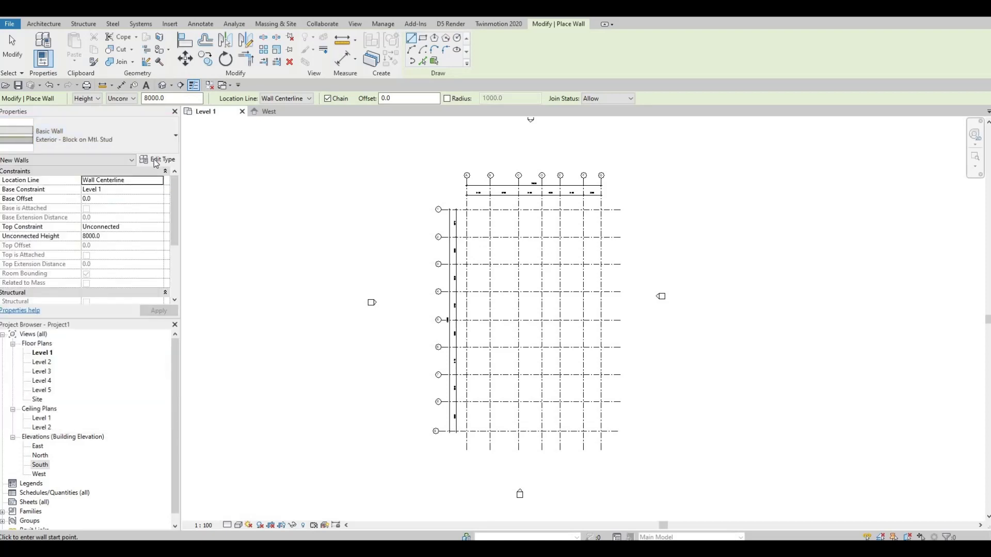
{"action": "left_click", "coordinate": [157, 159]}
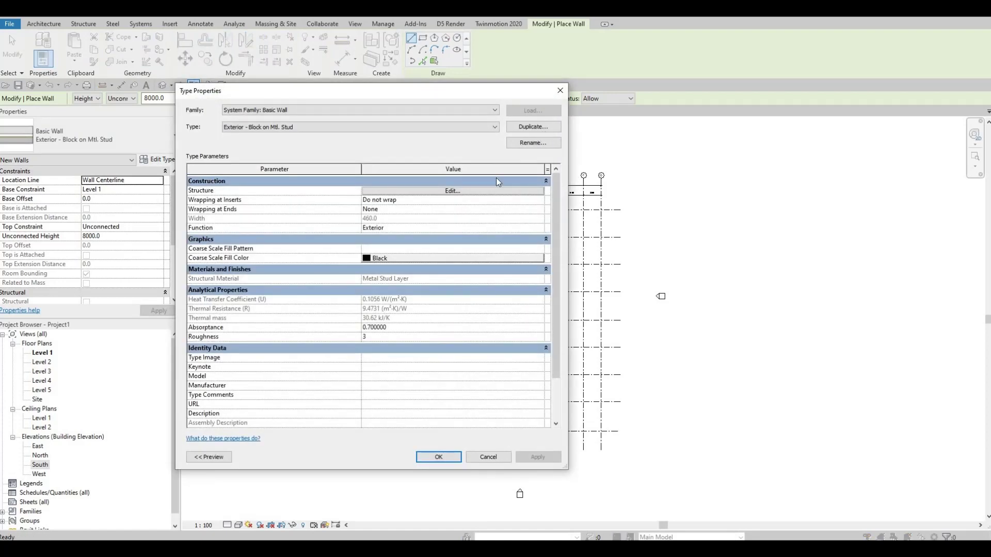
{"action": "left_click", "coordinate": [533, 127]}
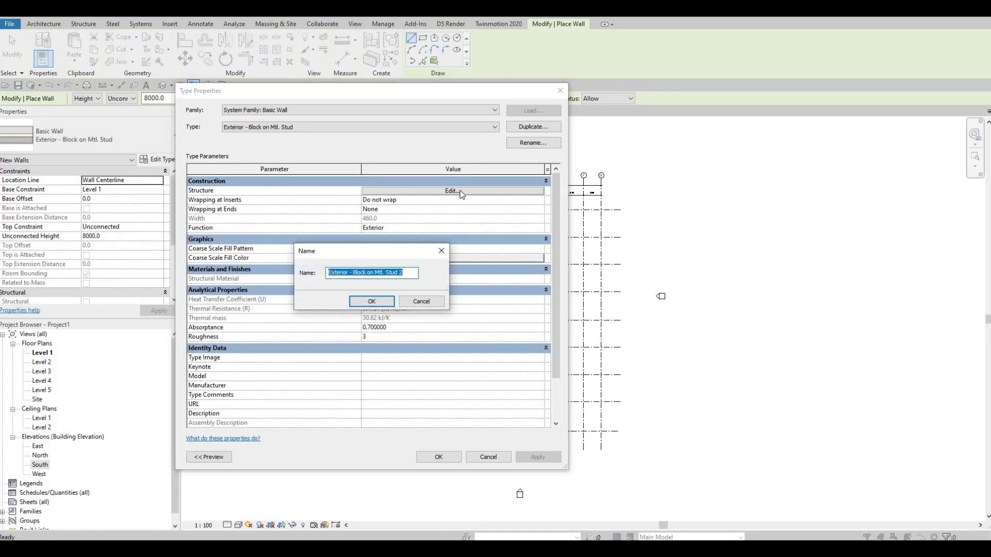
{"action": "key", "text": "Escape"}
{"action": "left_click", "coordinate": [452, 191]}
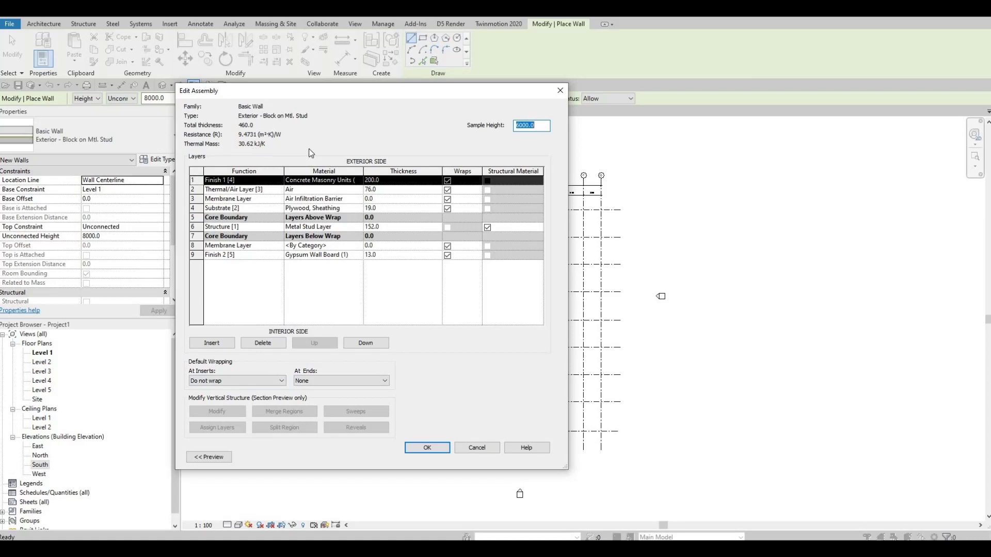
{"action": "key", "text": "Escape"}
{"action": "key", "text": "Escape"}
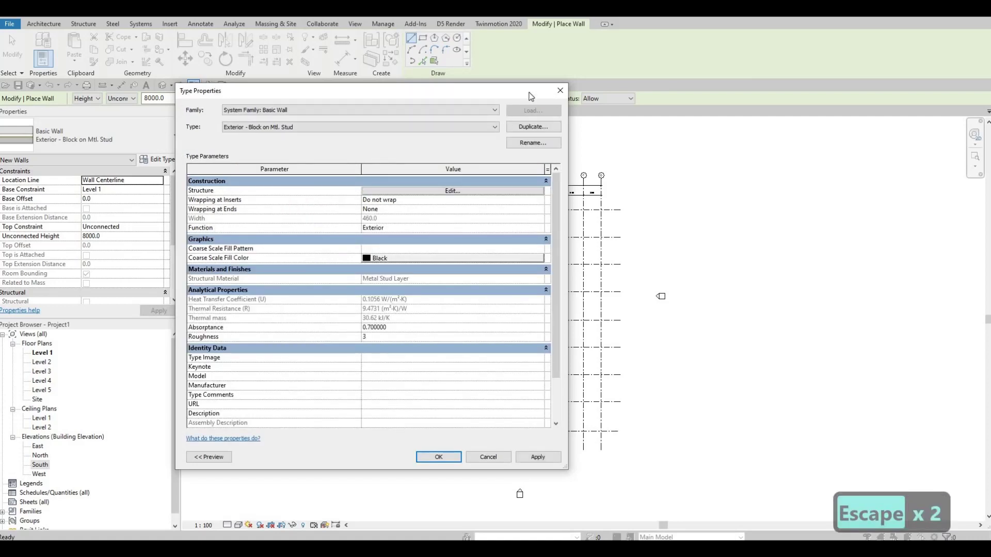
{"action": "key", "text": "Escape"}
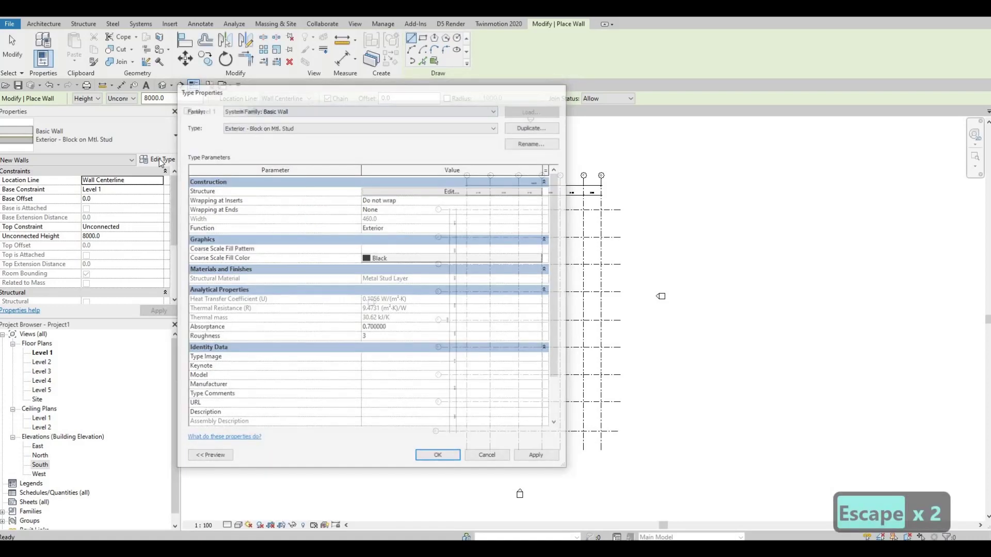
Duplicate the Generic - 200mm wall type under the name EXTERIOR WALL 1
{"action": "left_click", "coordinate": [171, 140]}
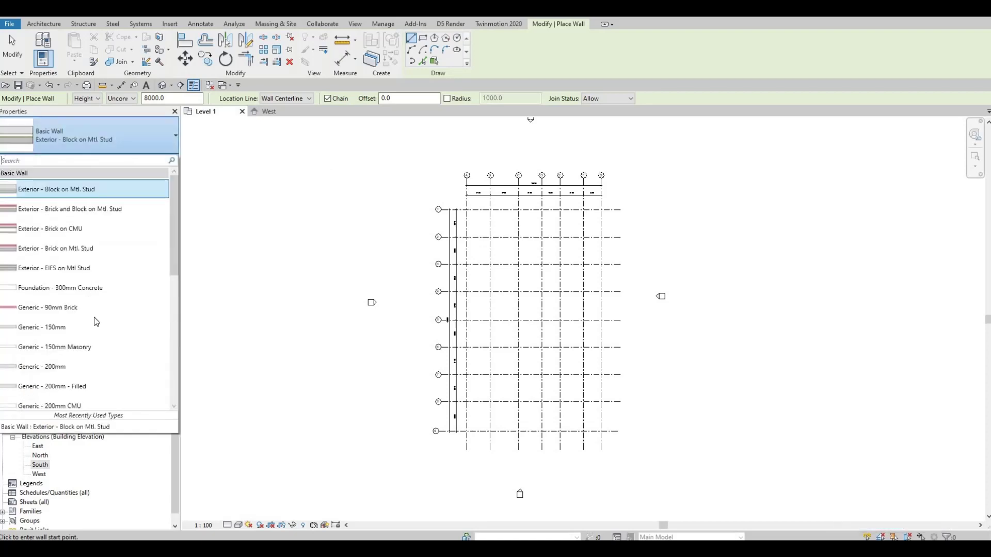
{"action": "scroll", "coordinate": [34, 351], "scroll_direction": "down", "scroll_amount": 1}
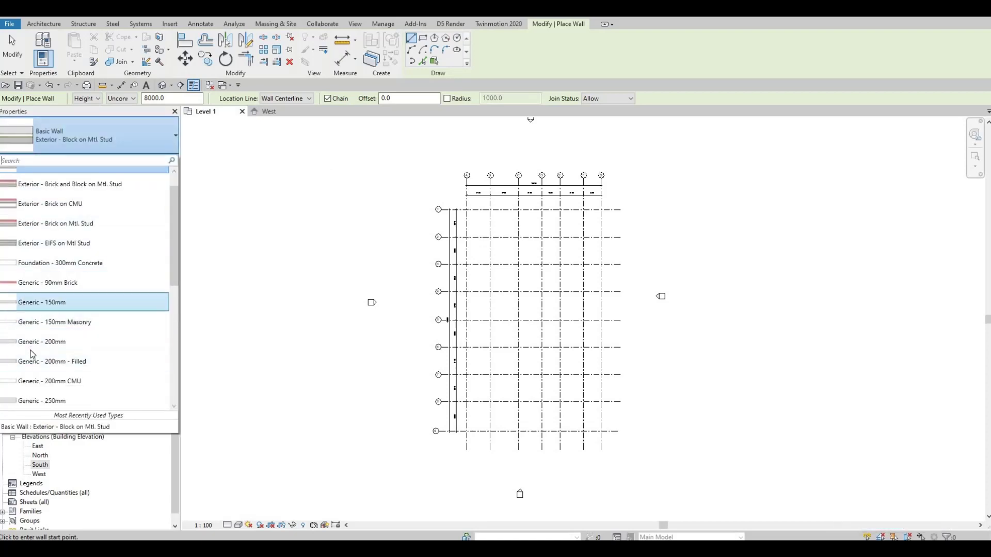
{"action": "left_click", "coordinate": [57, 342]}
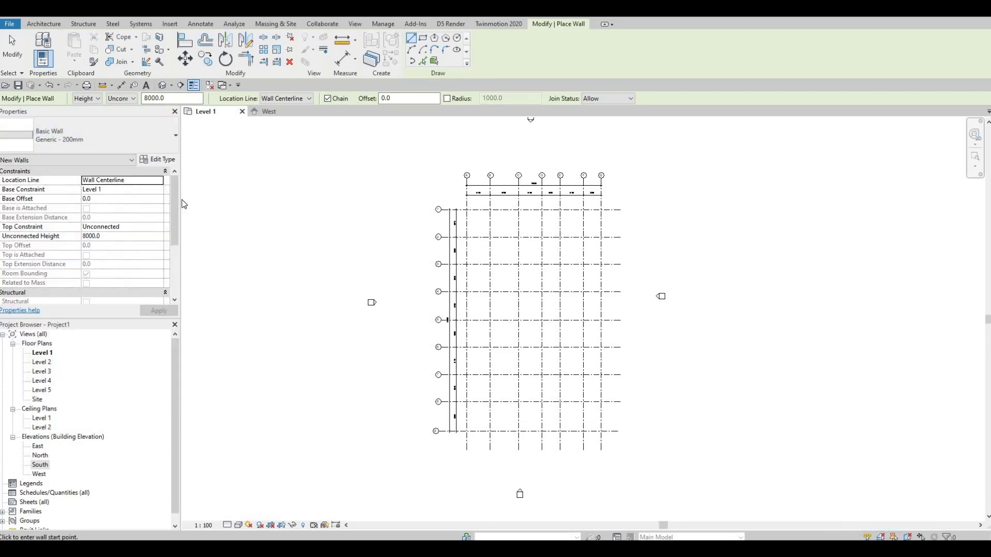
{"action": "left_click", "coordinate": [158, 160]}
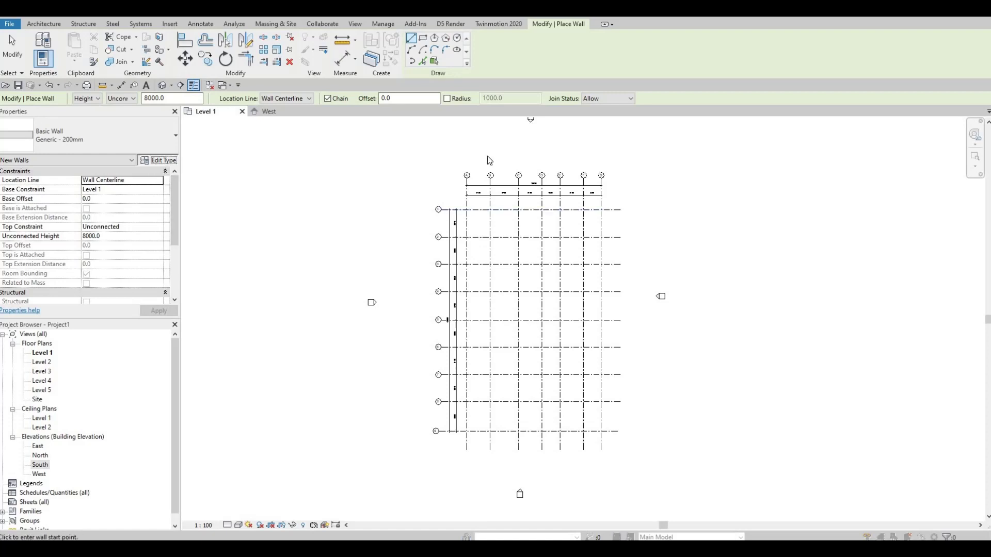
{"action": "left_click", "coordinate": [520, 129]}
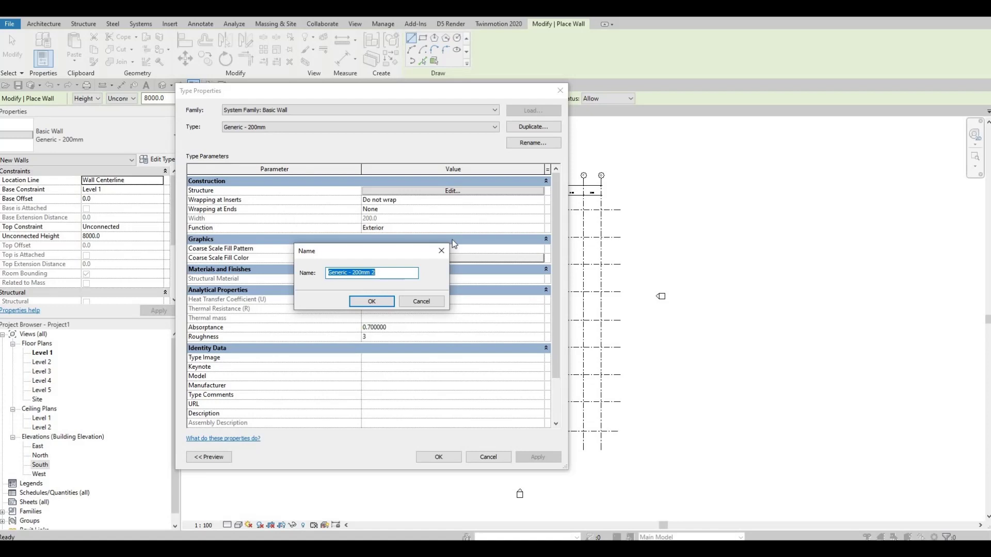
{"action": "type", "text": "ex"}
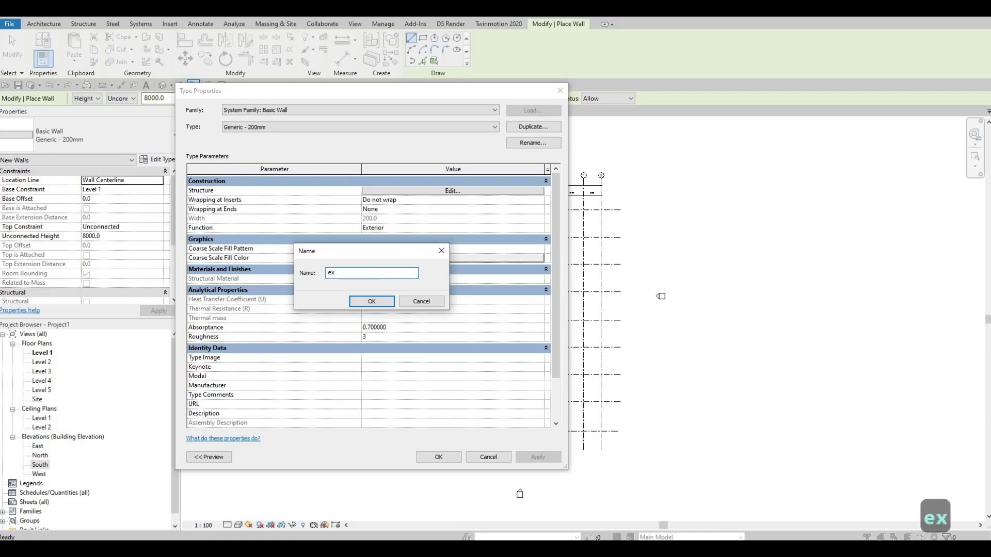
{"action": "key", "text": "BackSpace"}
{"action": "key", "text": "BackSpace"}
{"action": "key", "text": "BackSpace"}
{"action": "key", "text": "Caps_Lock"}
{"action": "type", "text": "EXT"}
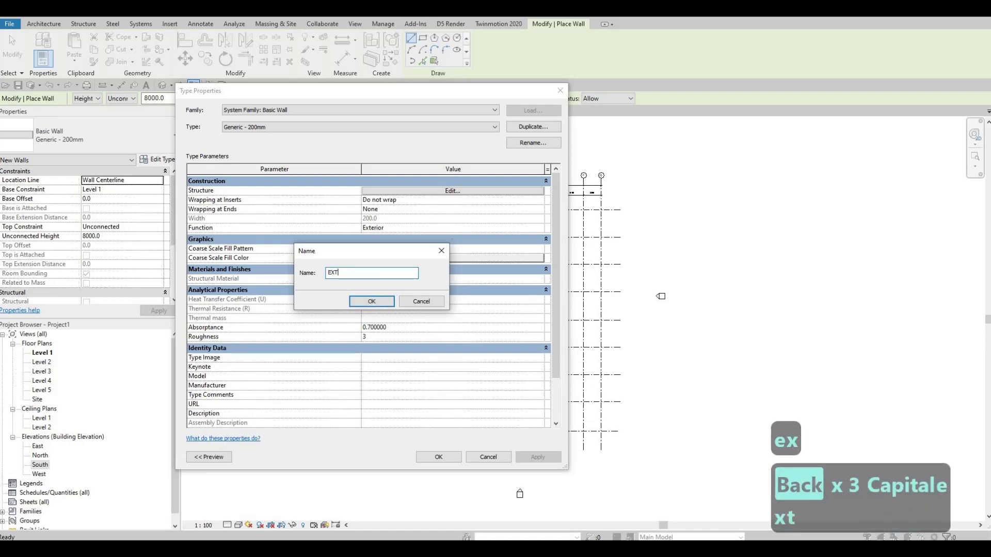
{"action": "type", "text": "ERIOR WALL 1"}
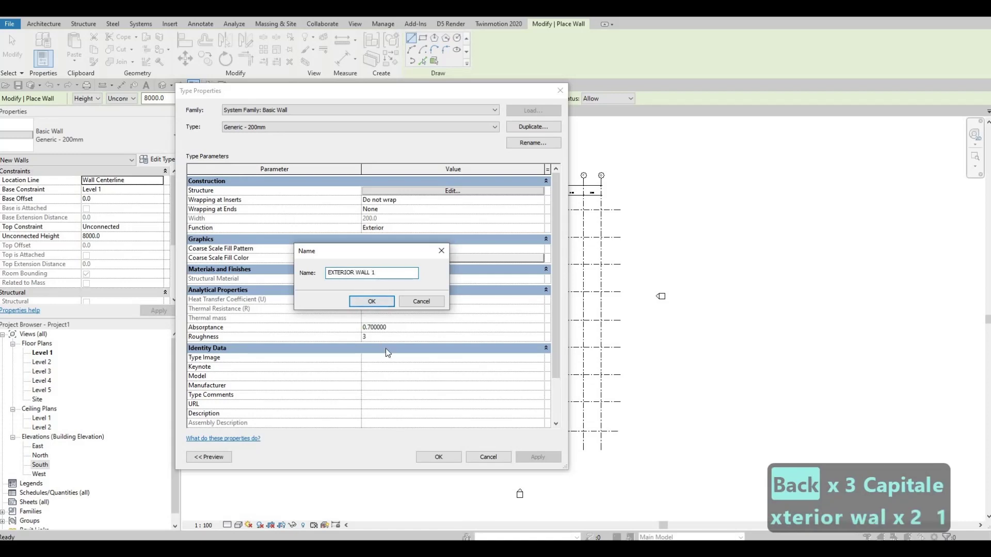
{"action": "left_click", "coordinate": [364, 302]}
Assign the Clad - White material to the structure layer of EXTERIOR WALL 1 and accept the type changes
{"action": "left_click", "coordinate": [428, 191]}
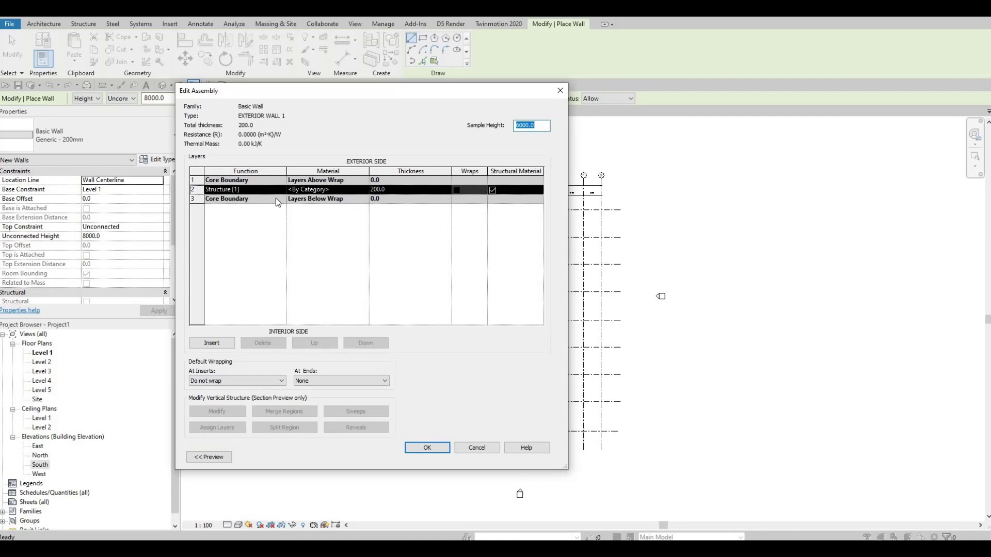
{"action": "left_click", "coordinate": [365, 194]}
{"action": "left_click", "coordinate": [363, 189]}
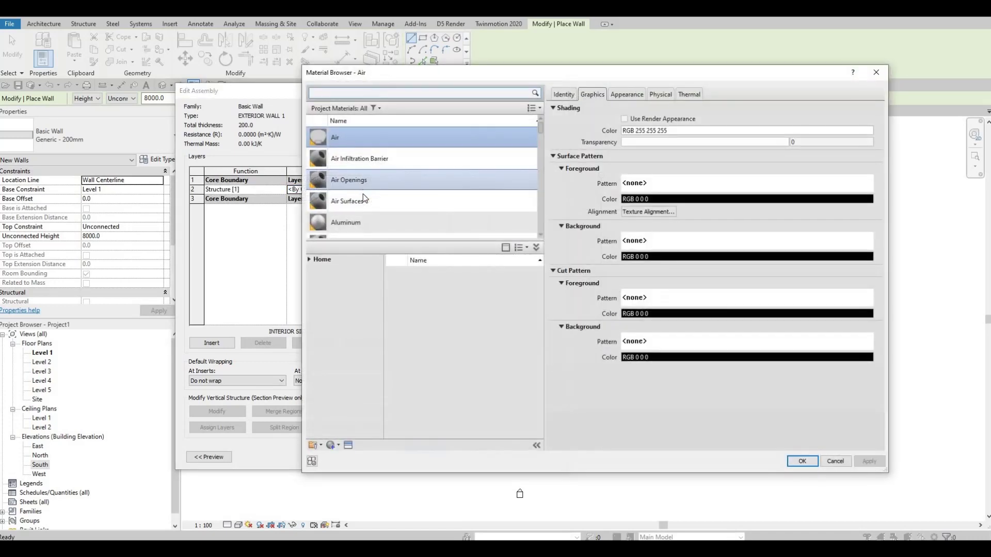
{"action": "scroll", "coordinate": [362, 206], "scroll_direction": "down", "scroll_amount": 6}
{"action": "left_click", "coordinate": [363, 213]}
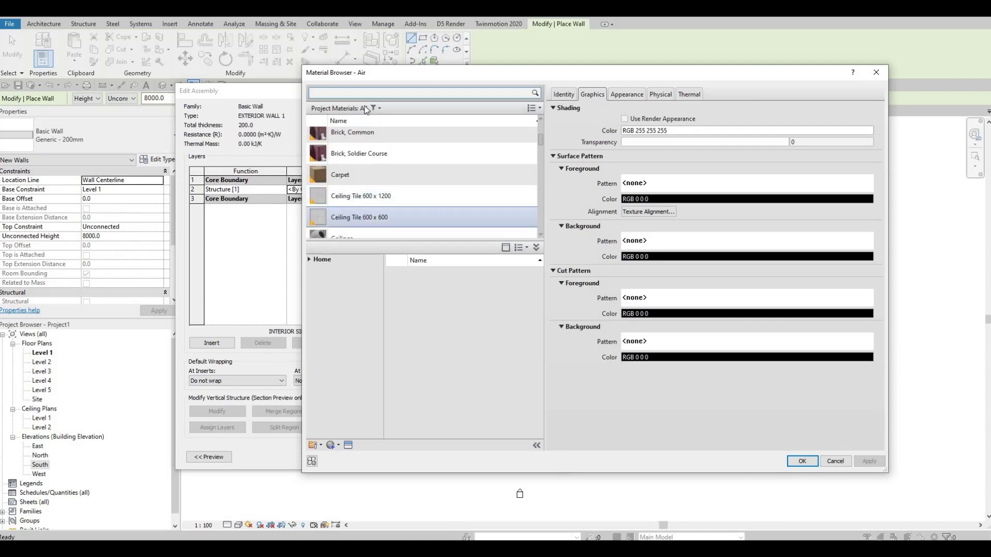
{"action": "scroll", "coordinate": [382, 191], "scroll_direction": "down", "scroll_amount": 5}
{"action": "left_click", "coordinate": [356, 204]}
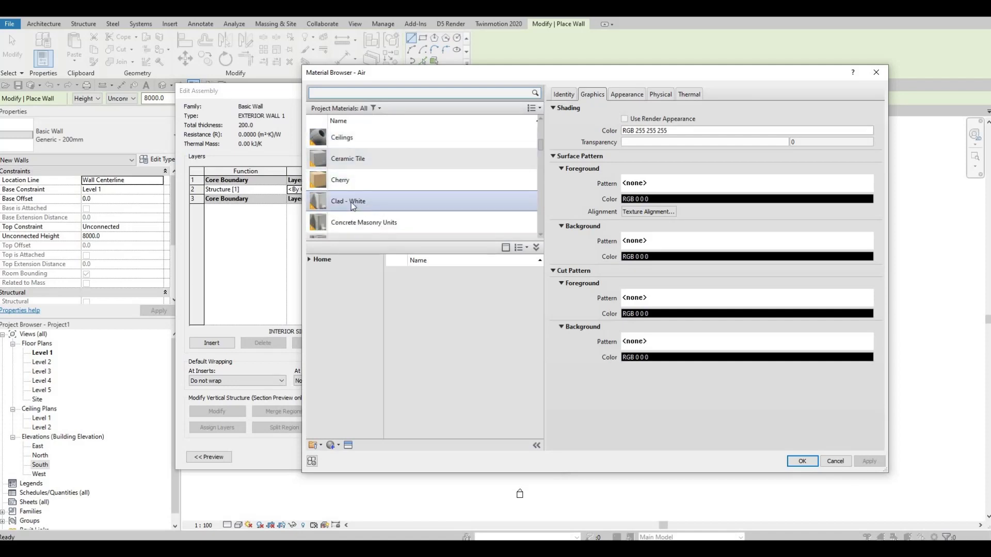
{"action": "left_click", "coordinate": [802, 461]}
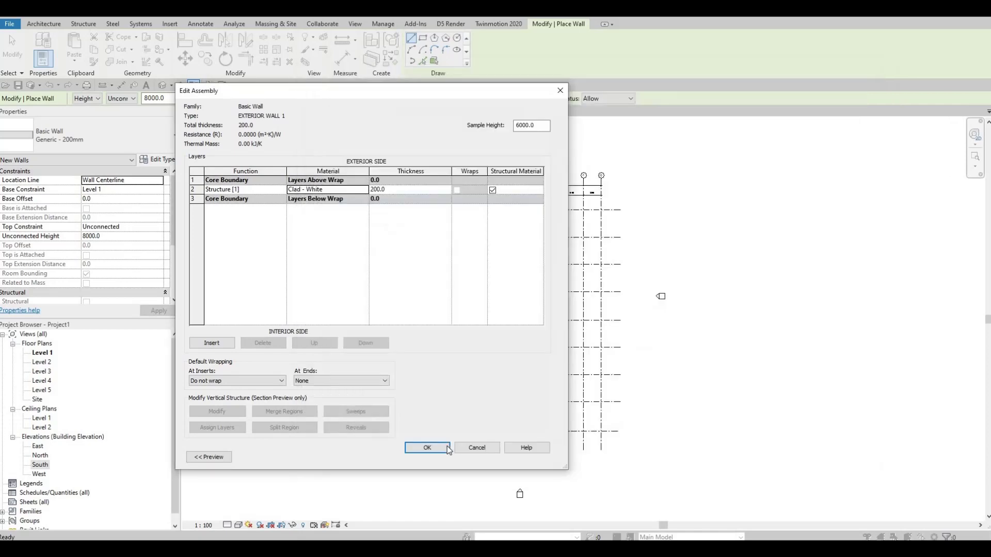
{"action": "left_click", "coordinate": [438, 450]}
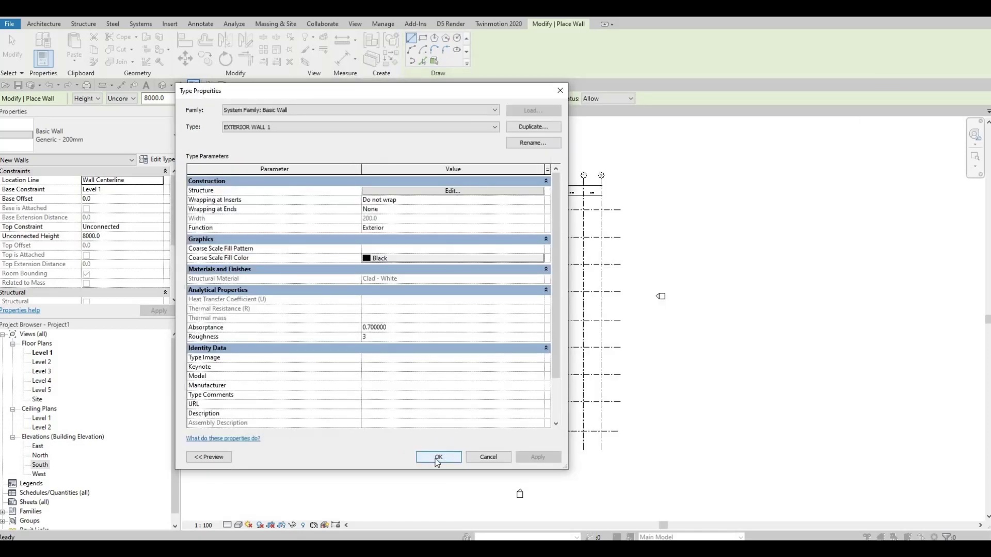
{"action": "left_click", "coordinate": [438, 458]}
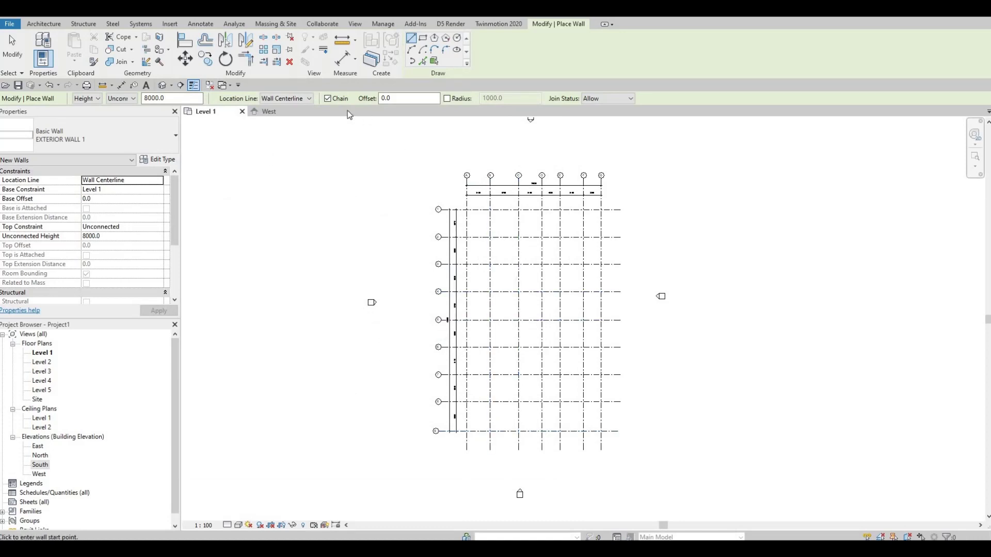
Set the height of the new walls to reach up to Level 2
{"action": "scroll", "coordinate": [397, 180], "scroll_direction": "up", "scroll_amount": 3}
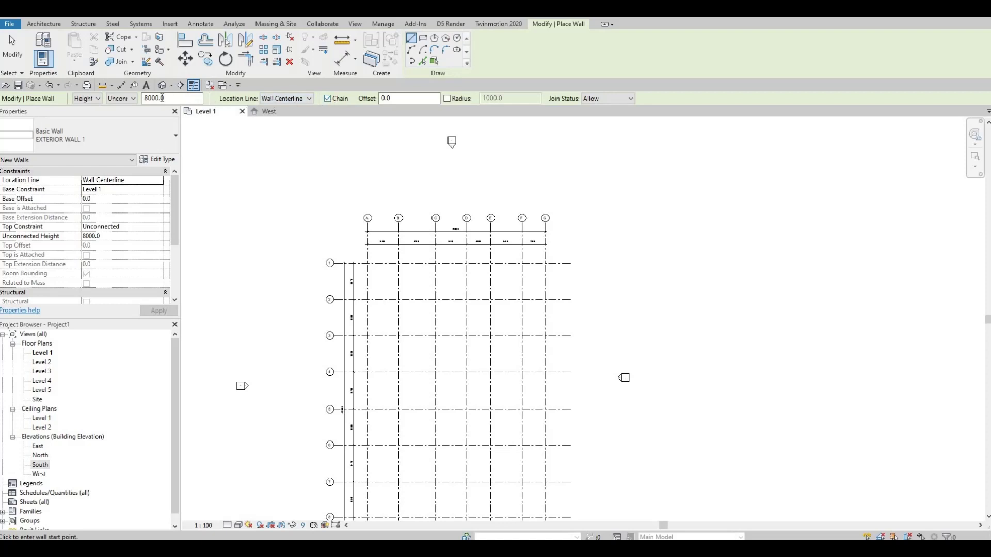
{"action": "left_click", "coordinate": [133, 100]}
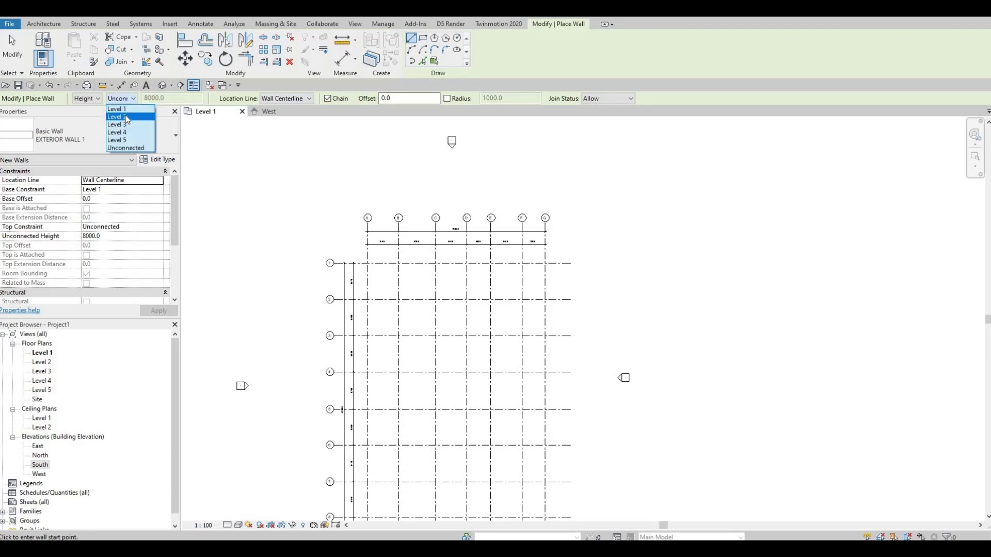
{"action": "left_click", "coordinate": [134, 115]}
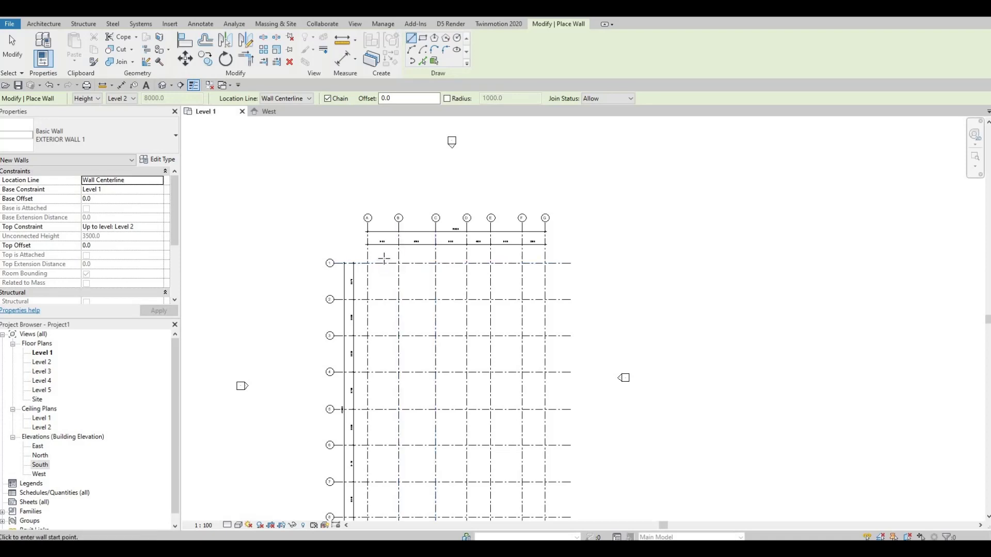
Draw an EXTERIOR WALL 1 segment along grid 1 from its intersection with grid A to grid E
{"action": "middle_click_drag", "start_coordinate": [359, 229], "coordinate": [337, 192]}
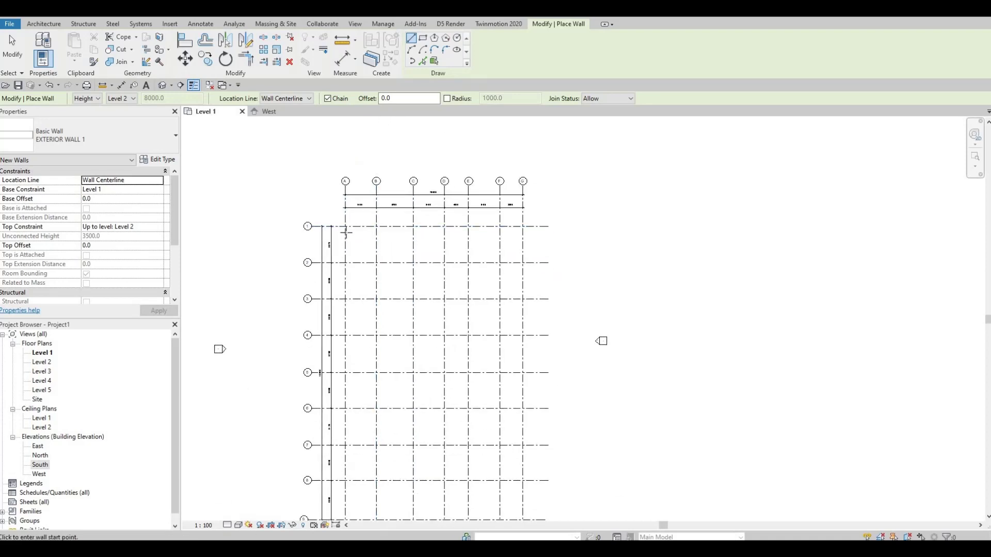
{"action": "scroll", "coordinate": [345, 234], "scroll_direction": "up", "scroll_amount": 5}
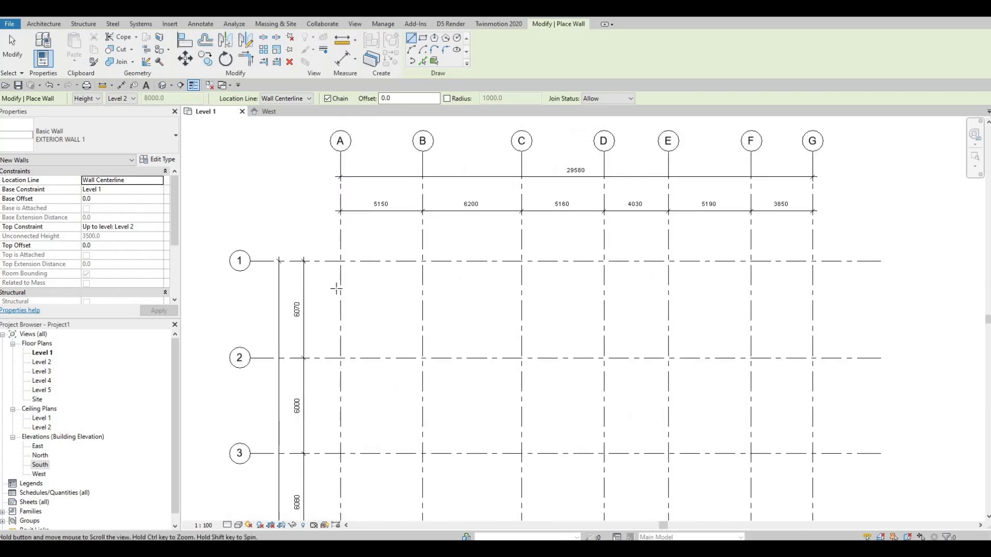
{"action": "middle_click_drag", "start_coordinate": [336, 290], "coordinate": [336, 318]}
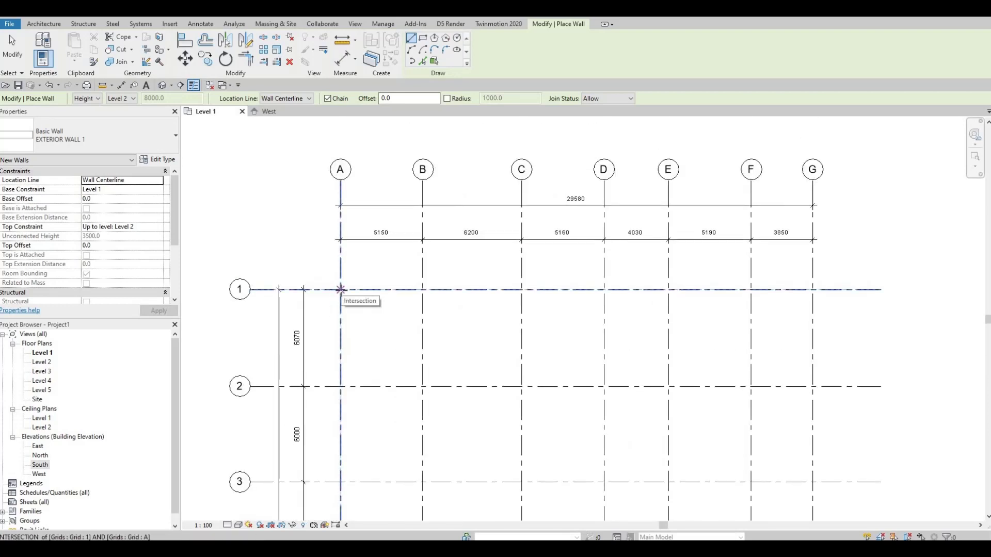
{"action": "left_click", "coordinate": [341, 289]}
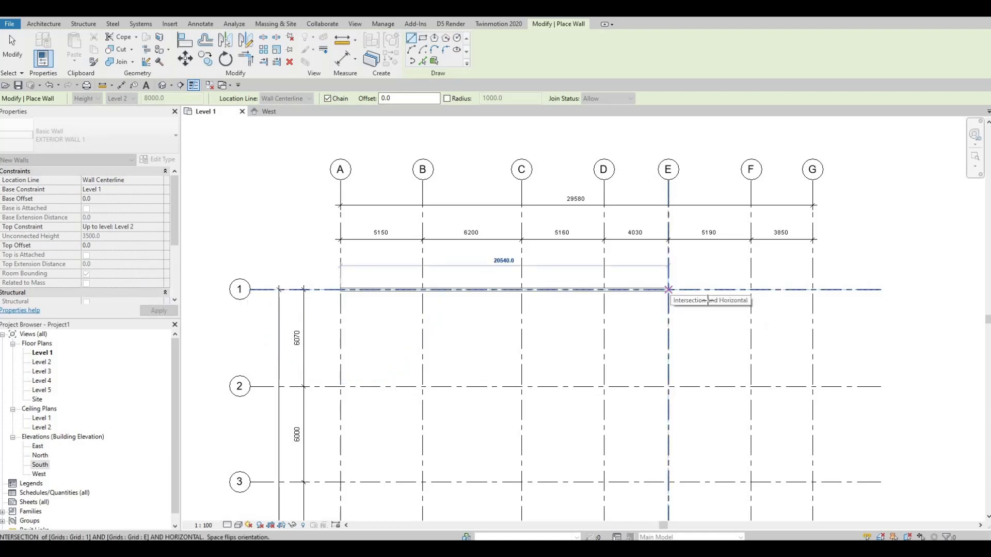
{"action": "left_click", "coordinate": [668, 290]}
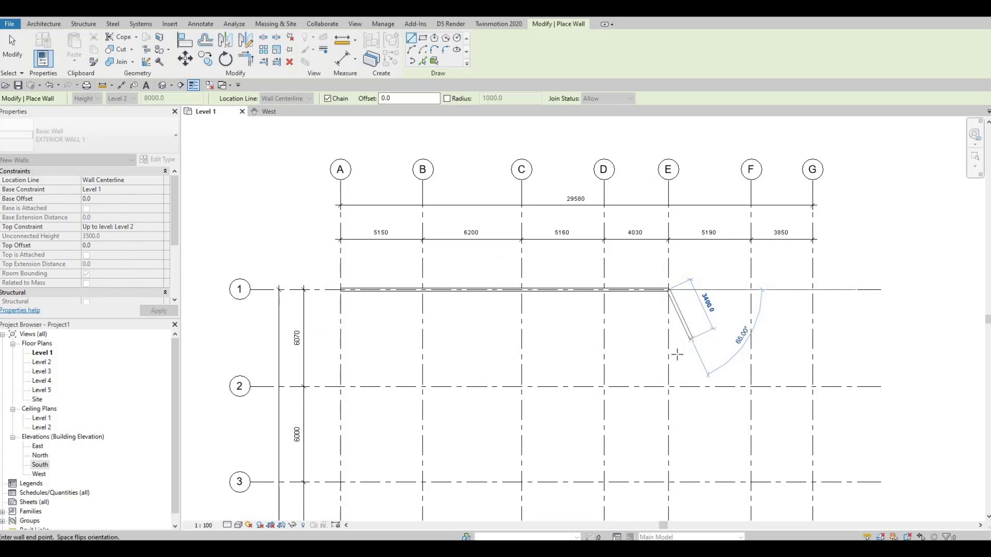
Continue the wall chain along grid E to grid 2, and from there along grid 2 to grid F
{"action": "scroll", "coordinate": [677, 354], "scroll_direction": "down", "scroll_amount": 1}
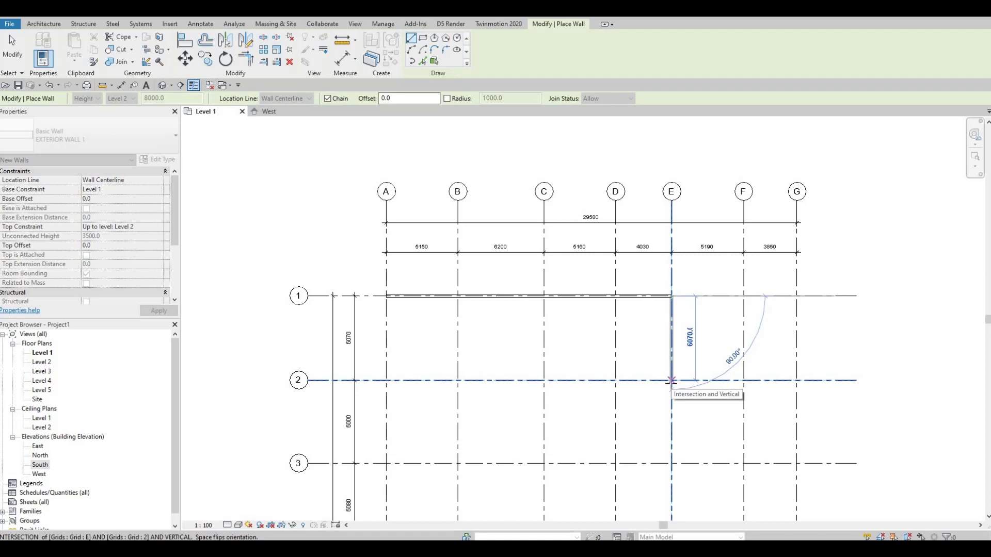
{"action": "left_click", "coordinate": [671, 380]}
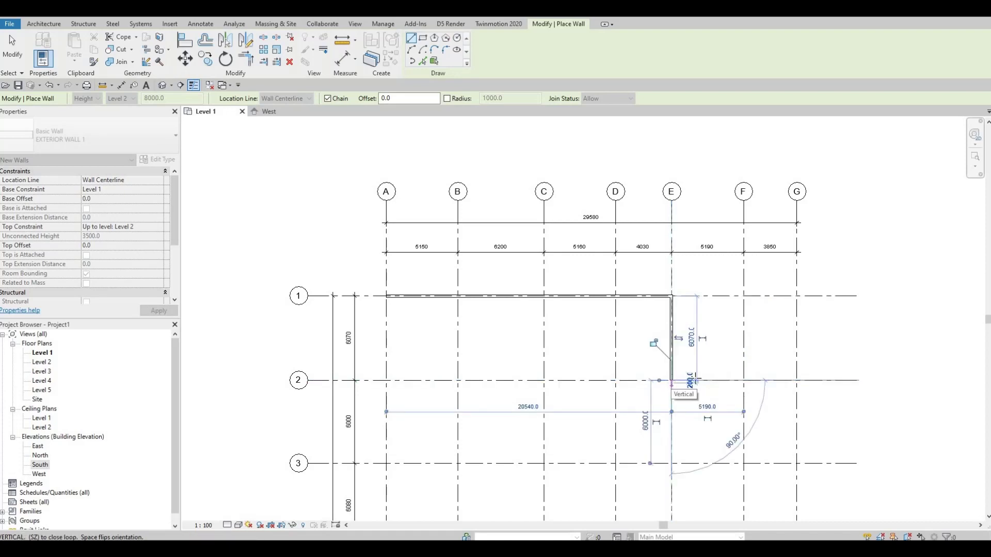
{"action": "left_click", "coordinate": [743, 381]}
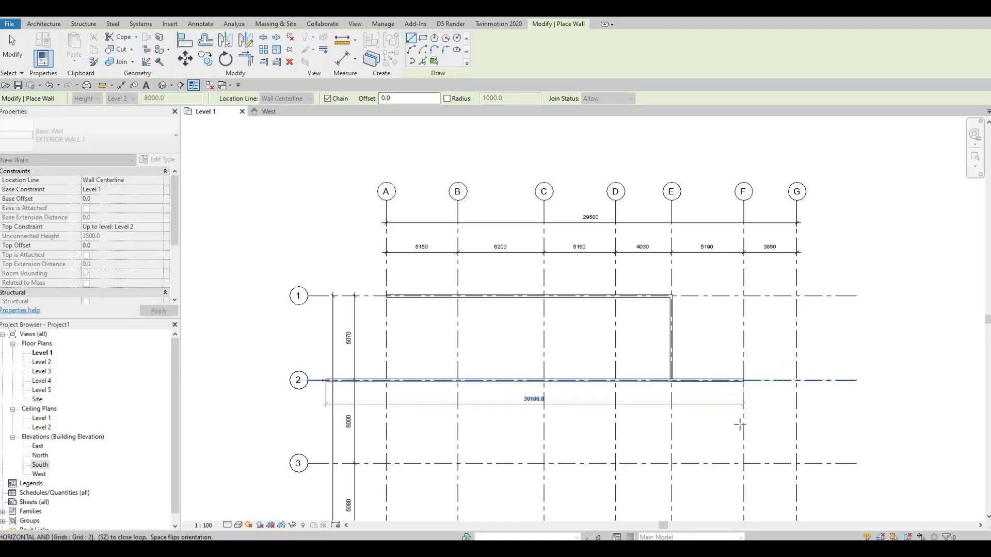
Extend the wall chain along grid F from grid 2 to grid 9
{"action": "scroll", "coordinate": [766, 377], "scroll_direction": "down", "scroll_amount": 3}
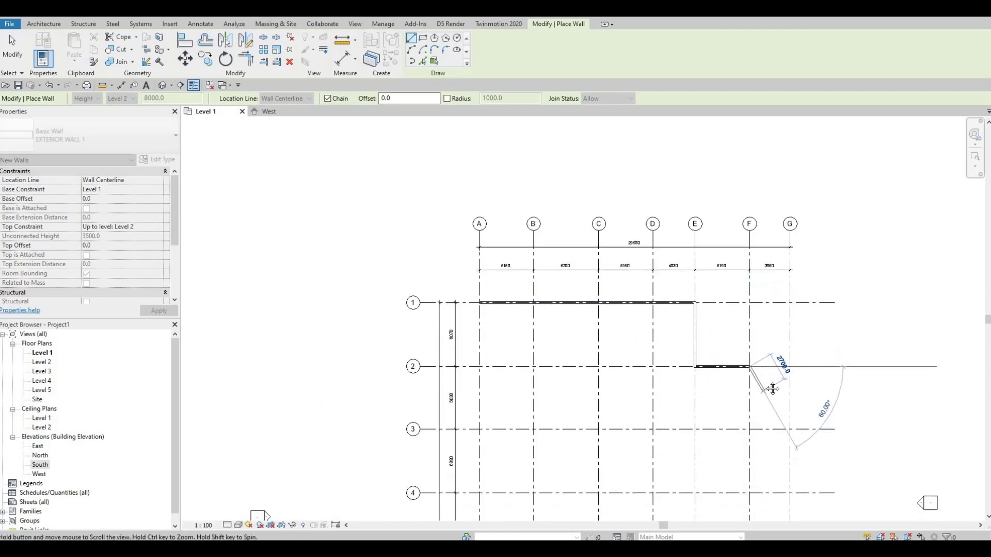
{"action": "middle_click_drag", "start_coordinate": [775, 387], "coordinate": [730, 265]}
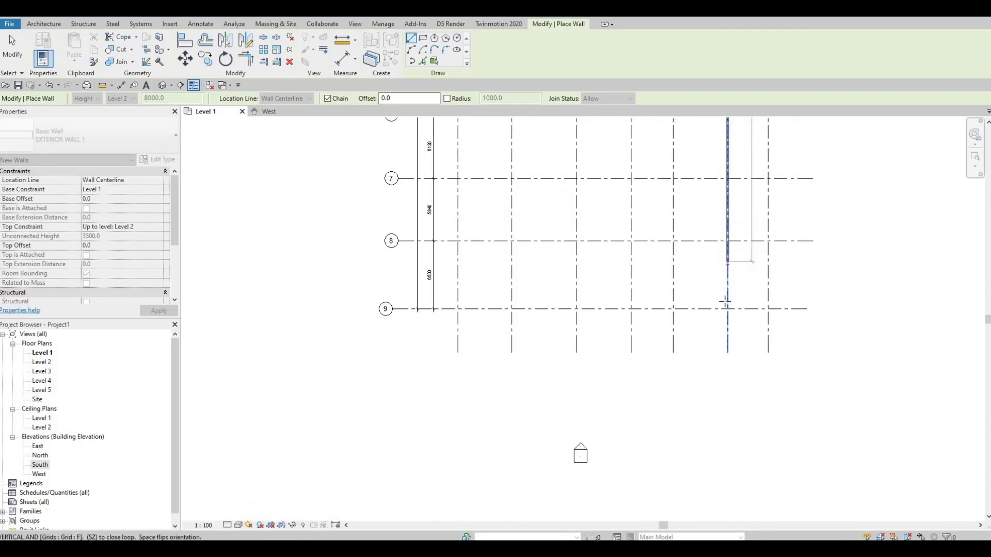
{"action": "scroll", "coordinate": [728, 323], "scroll_direction": "up", "scroll_amount": 2}
{"action": "left_click", "coordinate": [727, 323]}
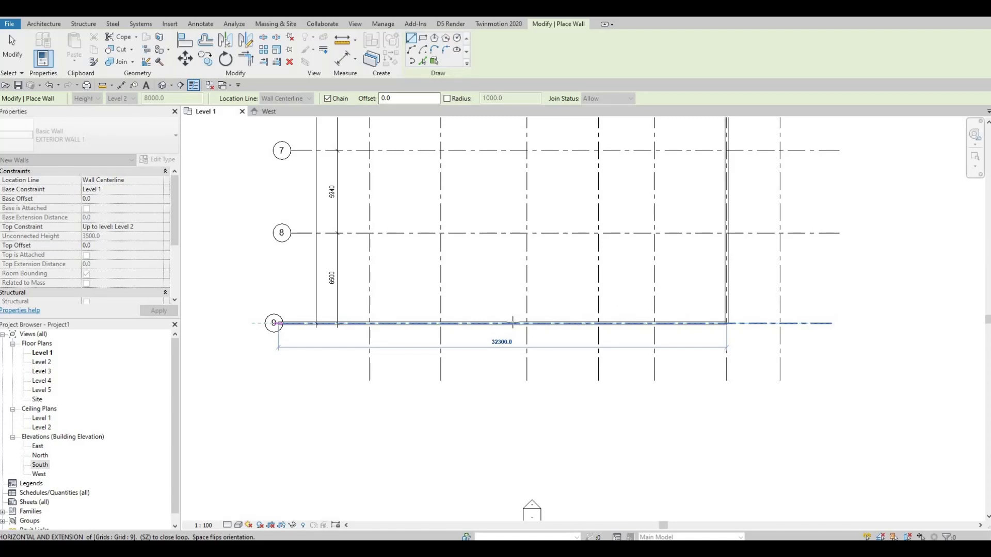
Add the wall along grid 9 from grid F back to grid C
{"action": "middle_click_drag", "start_coordinate": [527, 478], "coordinate": [513, 294]}
{"action": "scroll", "coordinate": [513, 295], "scroll_direction": "down", "scroll_amount": 3}
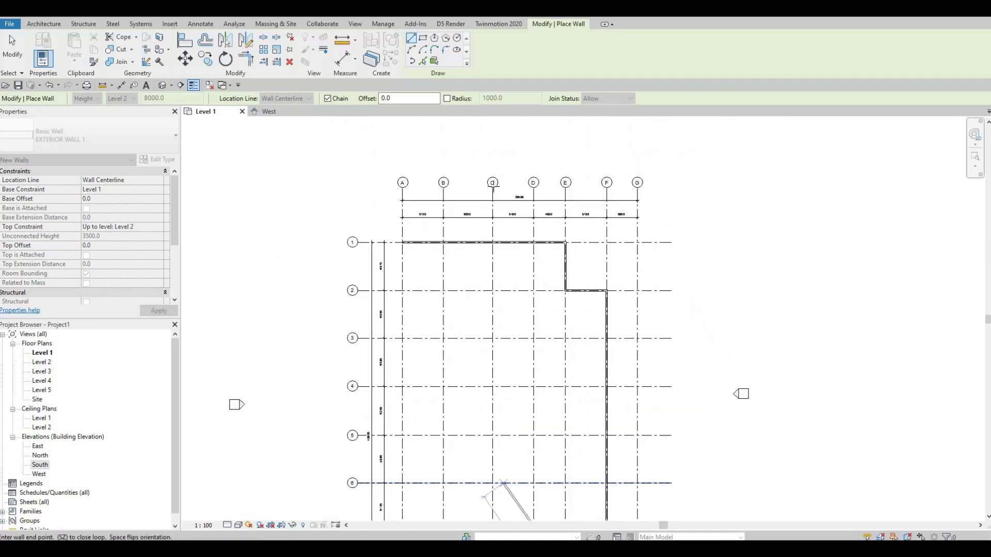
{"action": "middle_click_drag", "start_coordinate": [494, 436], "coordinate": [497, 437]}
{"action": "scroll", "coordinate": [514, 427], "scroll_direction": "up", "scroll_amount": 2}
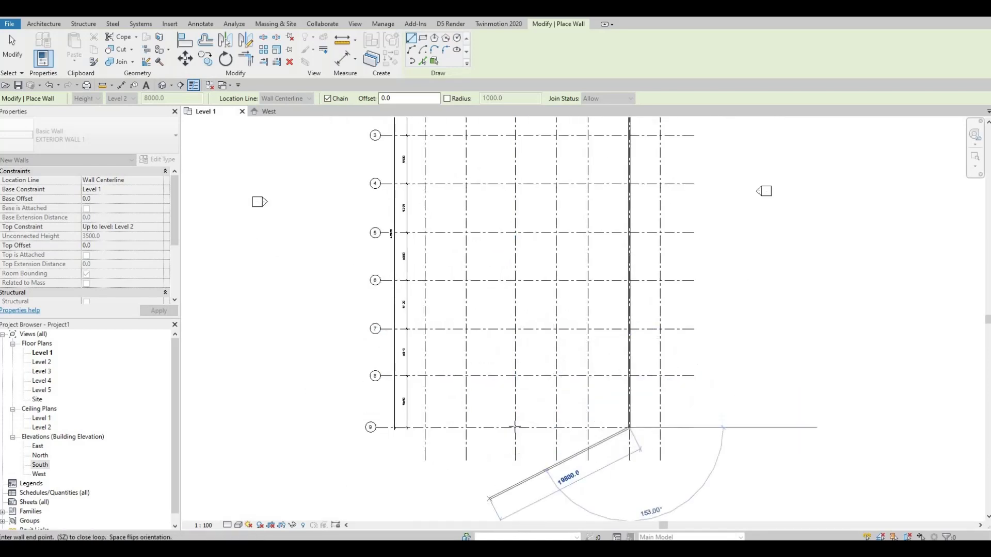
{"action": "scroll", "coordinate": [515, 428], "scroll_direction": "up", "scroll_amount": 3}
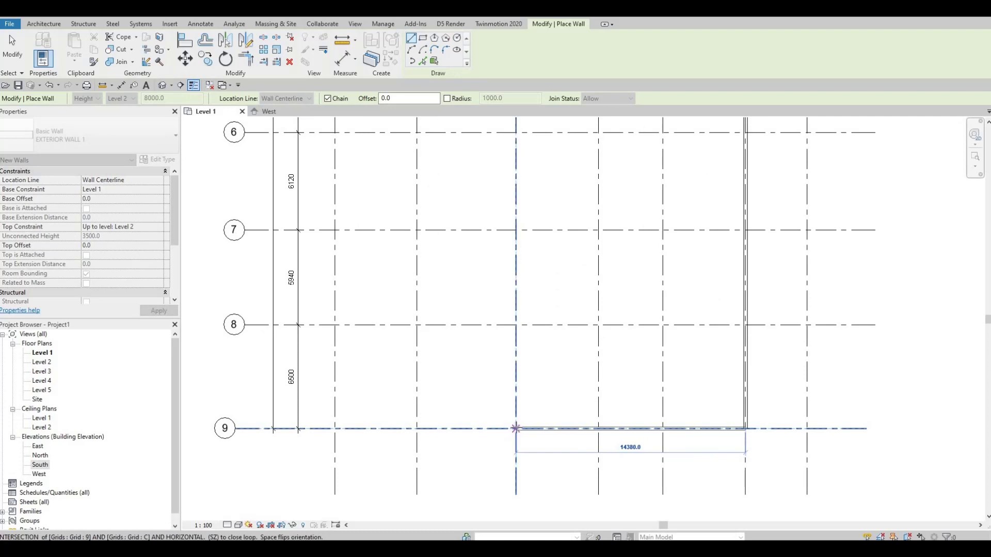
{"action": "left_click", "coordinate": [515, 429]}
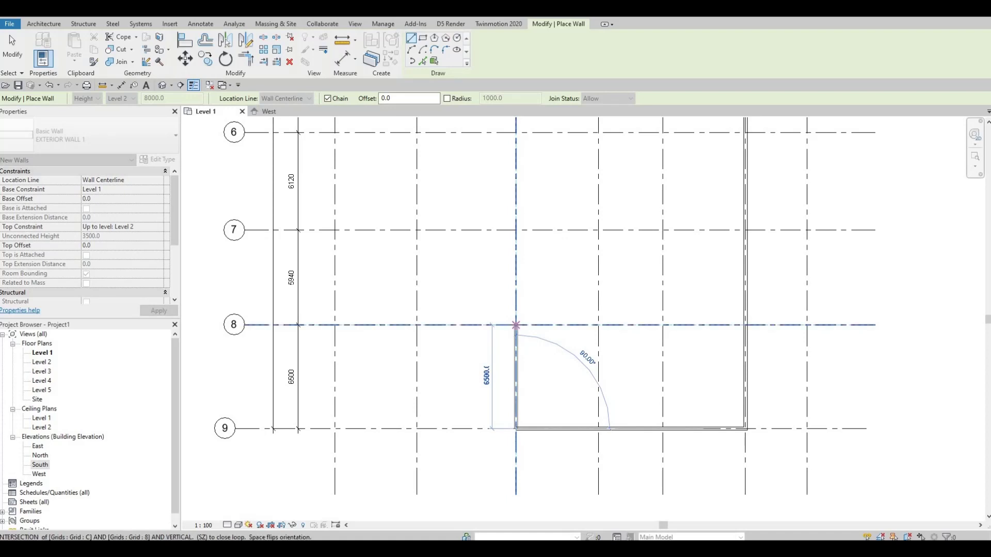
Continue the walls along grid C up to grid 8, and along grid 8 to grid A
{"action": "left_click", "coordinate": [515, 326]}
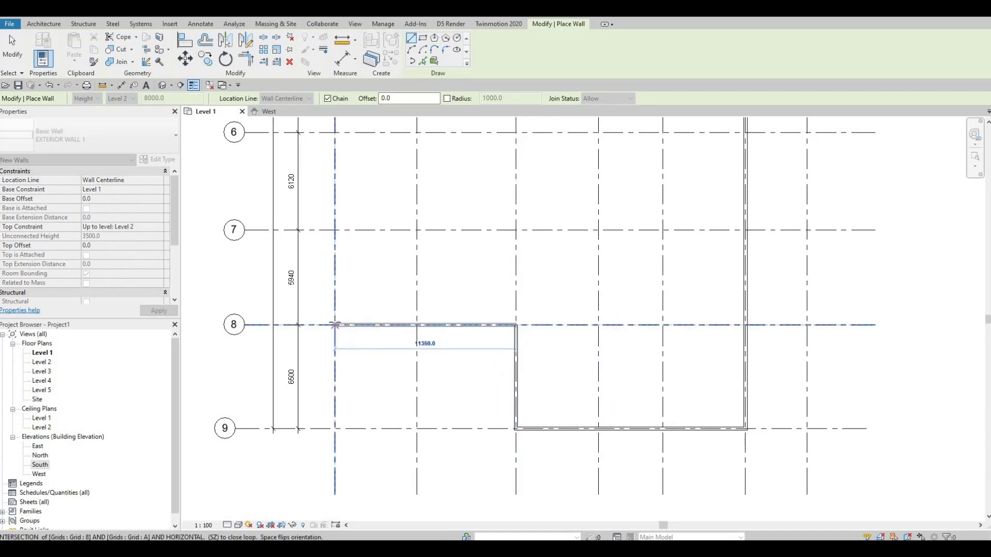
{"action": "middle_click_drag", "start_coordinate": [342, 332], "coordinate": [414, 394]}
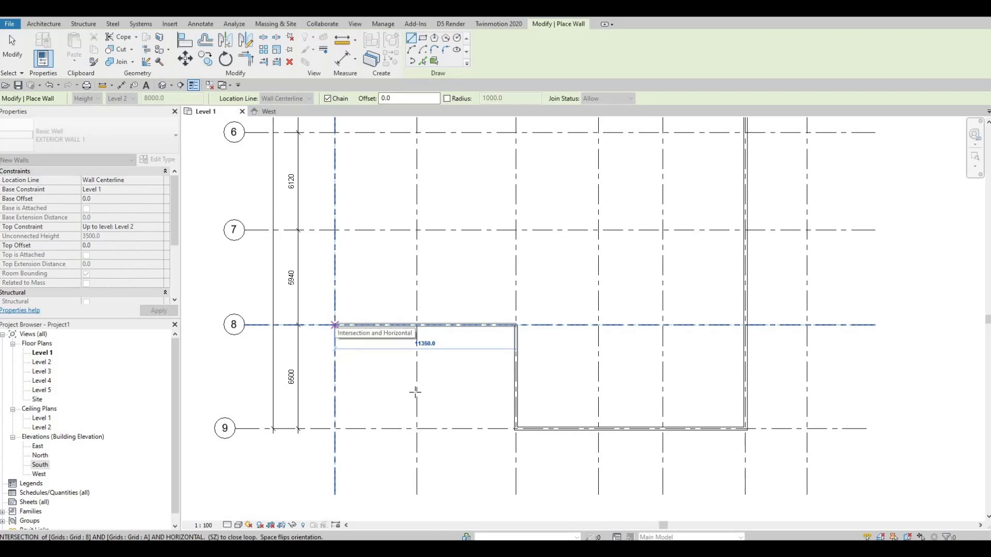
{"action": "left_click", "coordinate": [414, 394]}
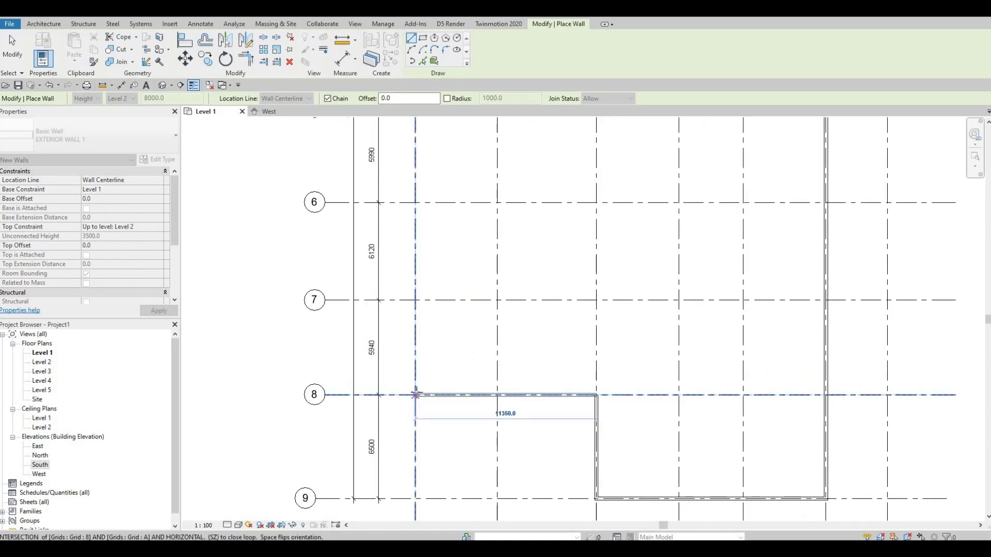
Close the exterior outline with a wall along grid A from grid 8 to the starting corner at grid 1
{"action": "middle_click_drag", "start_coordinate": [445, 130], "coordinate": [454, 398]}
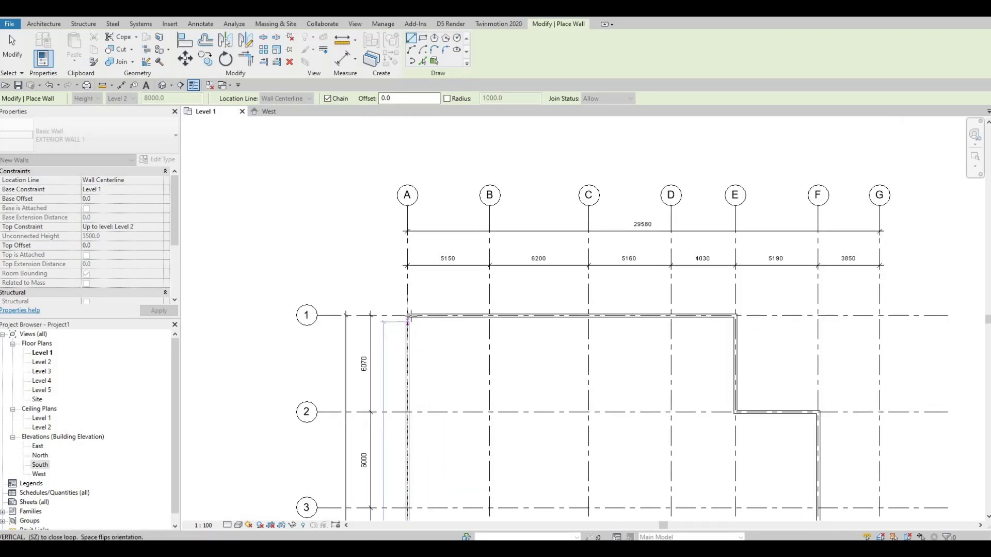
{"action": "left_click", "coordinate": [435, 374]}
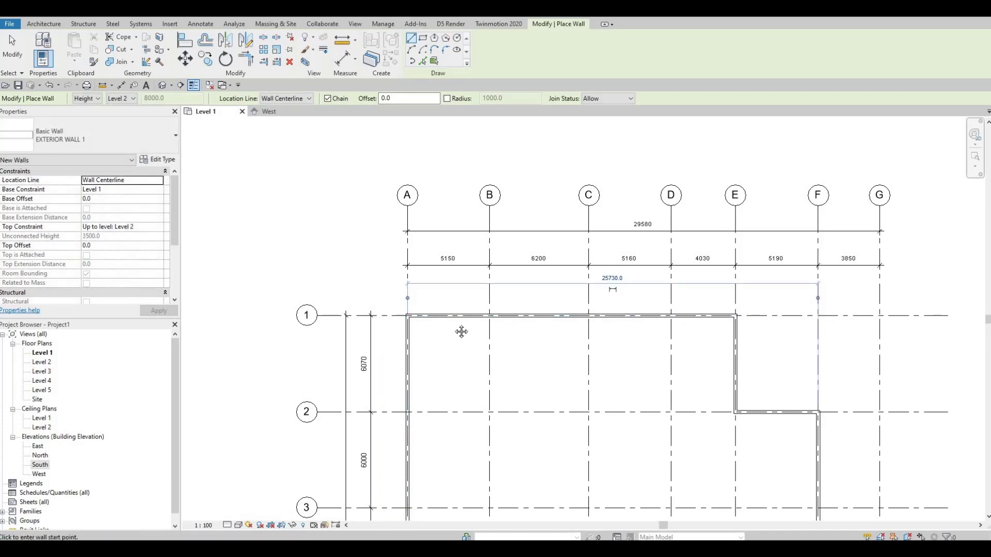
{"action": "scroll", "coordinate": [500, 347], "scroll_direction": "down", "scroll_amount": 3}
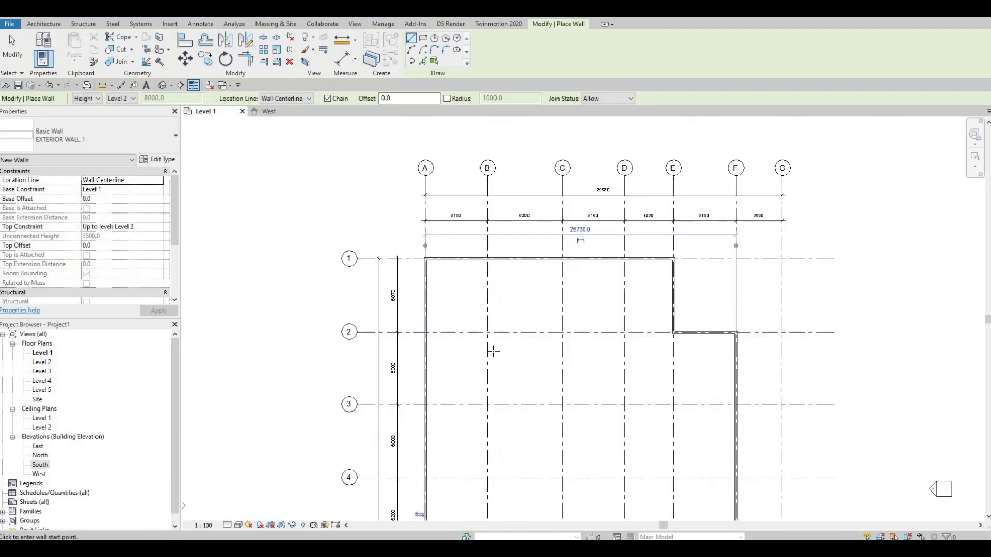
{"action": "middle_click_drag", "start_coordinate": [447, 295], "coordinate": [432, 308]}
{"action": "key", "text": "Escape"}
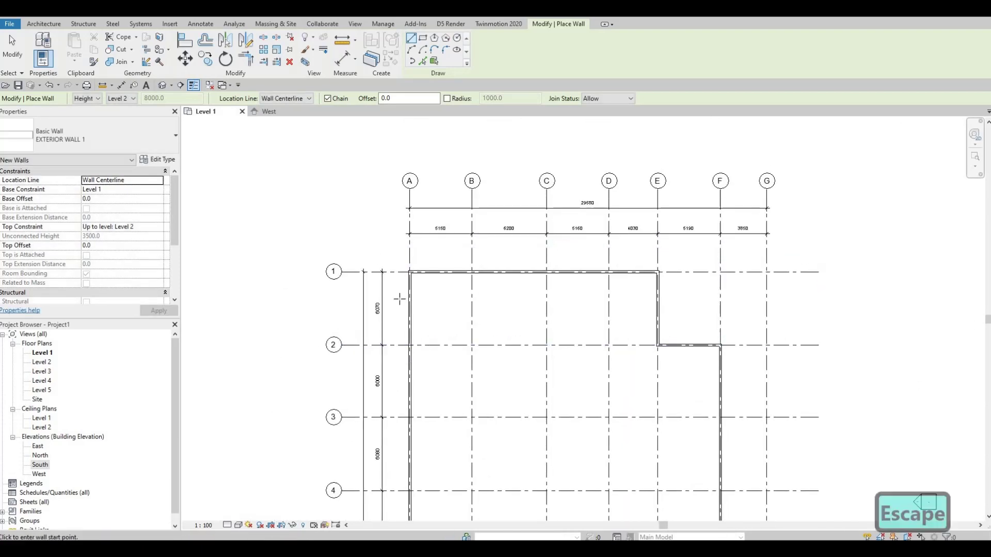
Examine the corners and overall shape of the exterior wall outline against the grids, and leave the wall command
{"action": "scroll", "coordinate": [400, 294], "scroll_direction": "up", "scroll_amount": 2}
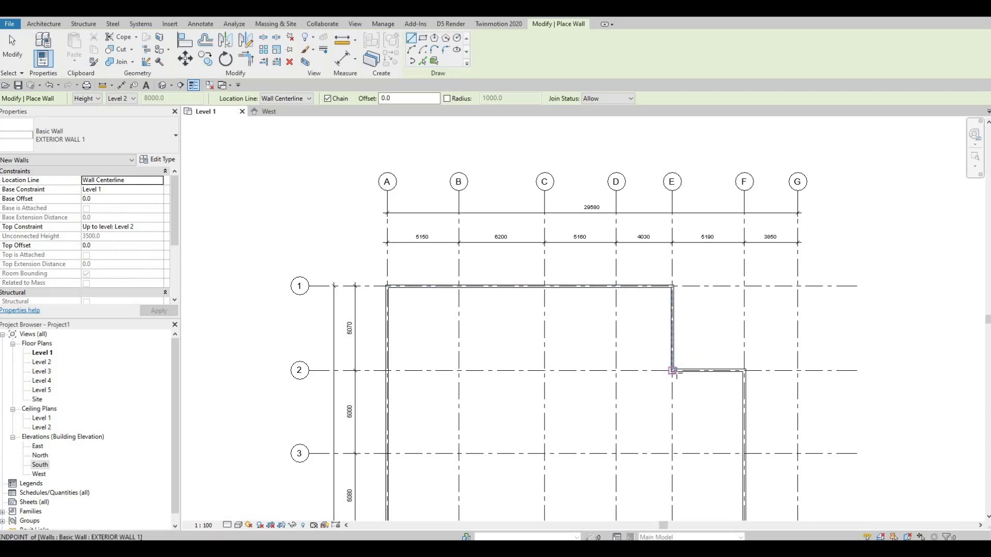
{"action": "left_click", "coordinate": [672, 371]}
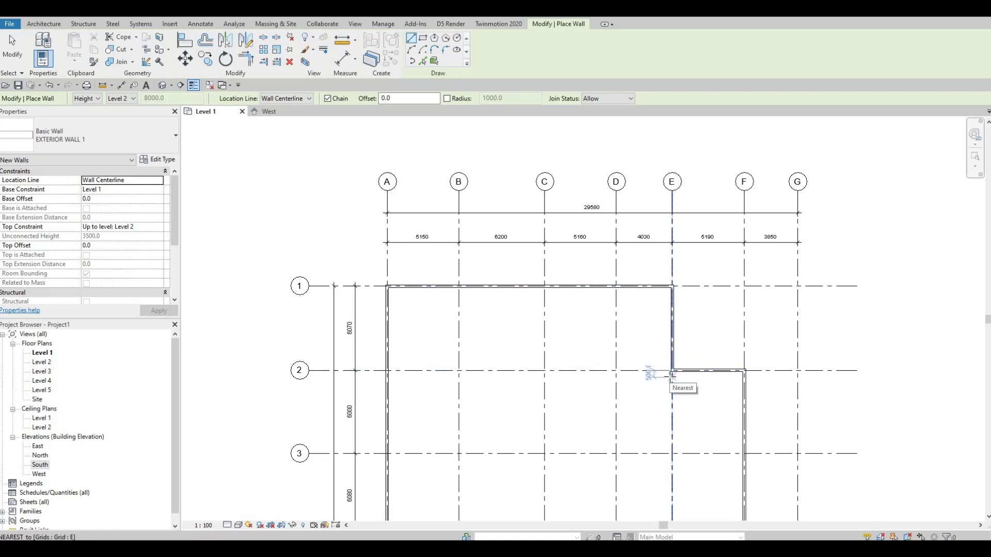
{"action": "left_click", "coordinate": [743, 371]}
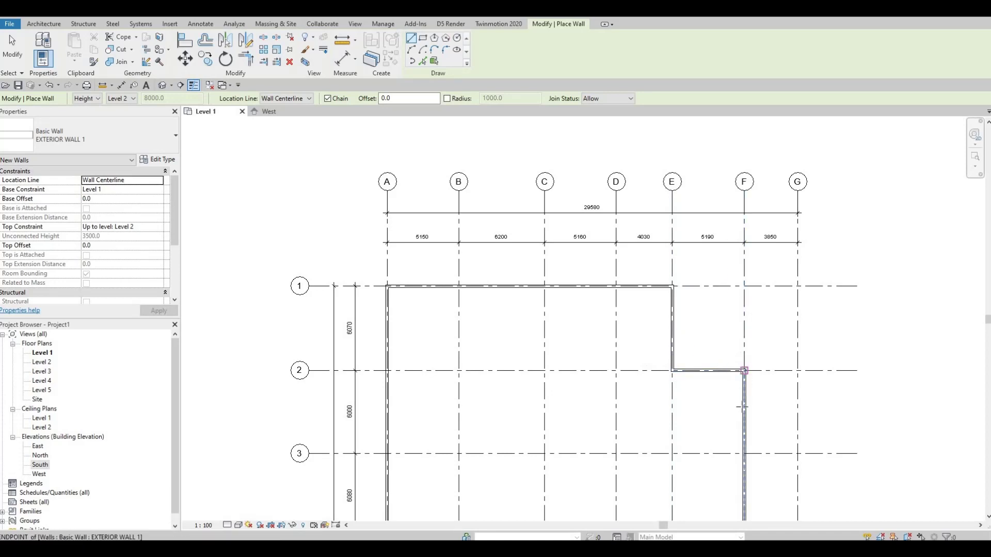
{"action": "scroll", "coordinate": [708, 338], "scroll_direction": "down", "scroll_amount": 5, "text": "ctrl"}
{"action": "scroll", "coordinate": [680, 397], "scroll_direction": "down", "scroll_amount": 2}
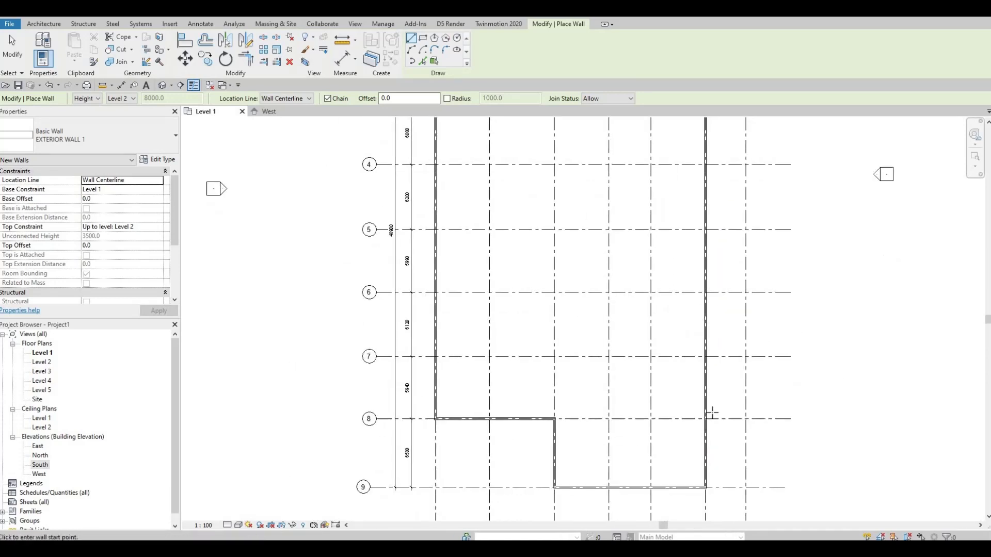
{"action": "left_click", "coordinate": [708, 438]}
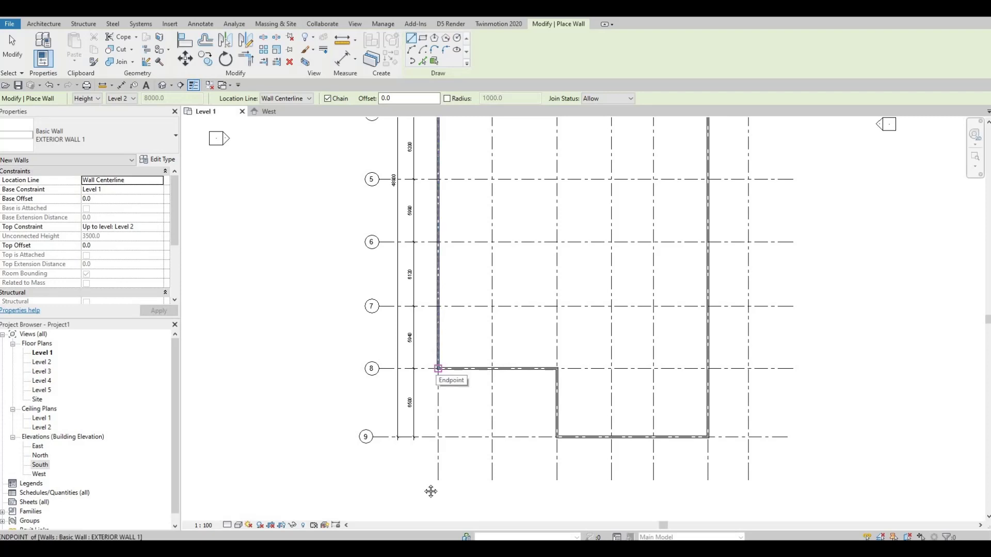
{"action": "scroll", "coordinate": [458, 390], "scroll_direction": "up", "scroll_amount": 10}
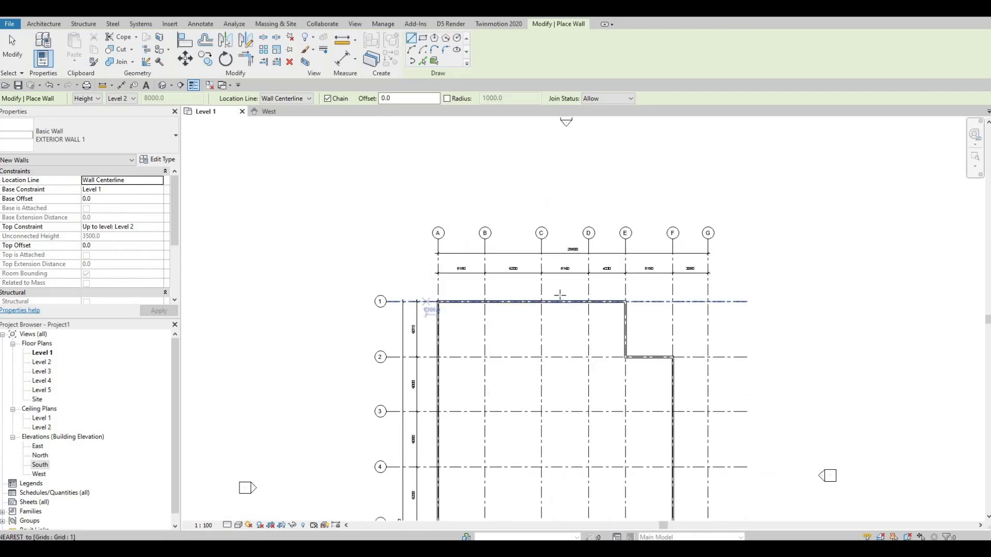
{"action": "scroll", "coordinate": [560, 295], "scroll_direction": "down", "scroll_amount": 5}
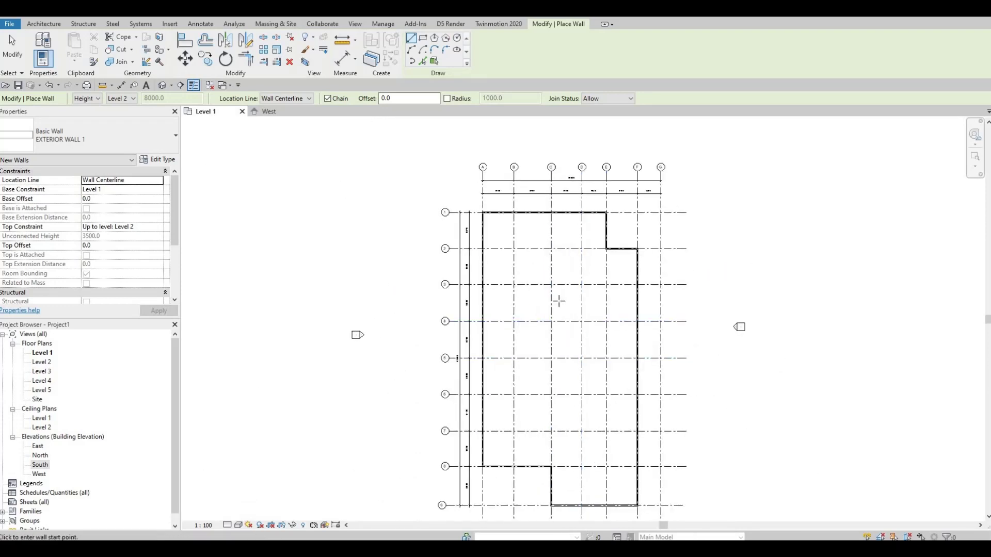
{"action": "middle_click_drag", "start_coordinate": [559, 301], "coordinate": [547, 254]}
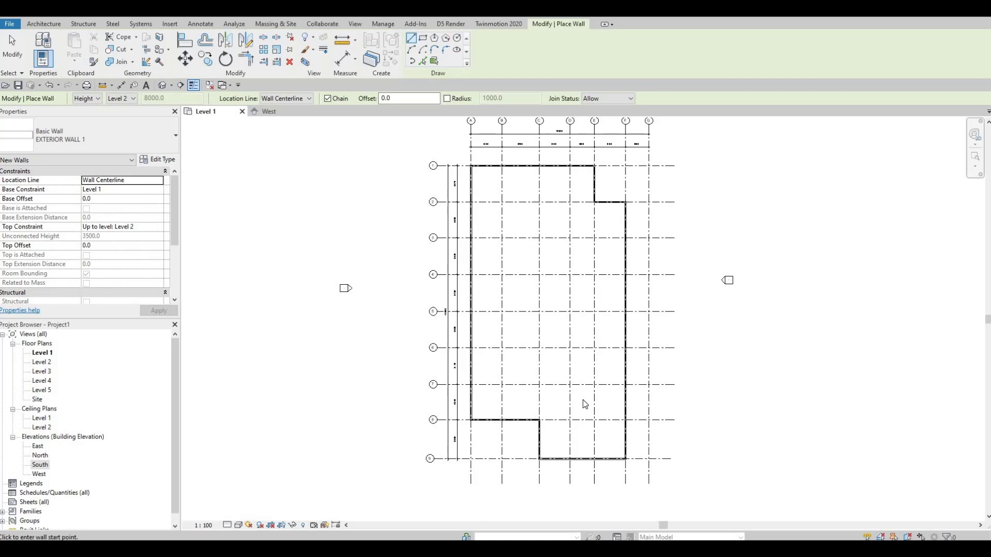
{"action": "key", "text": "Escape"}
{"action": "key", "text": "Escape"}
{"action": "middle_click_drag", "start_coordinate": [541, 374], "coordinate": [528, 399]}
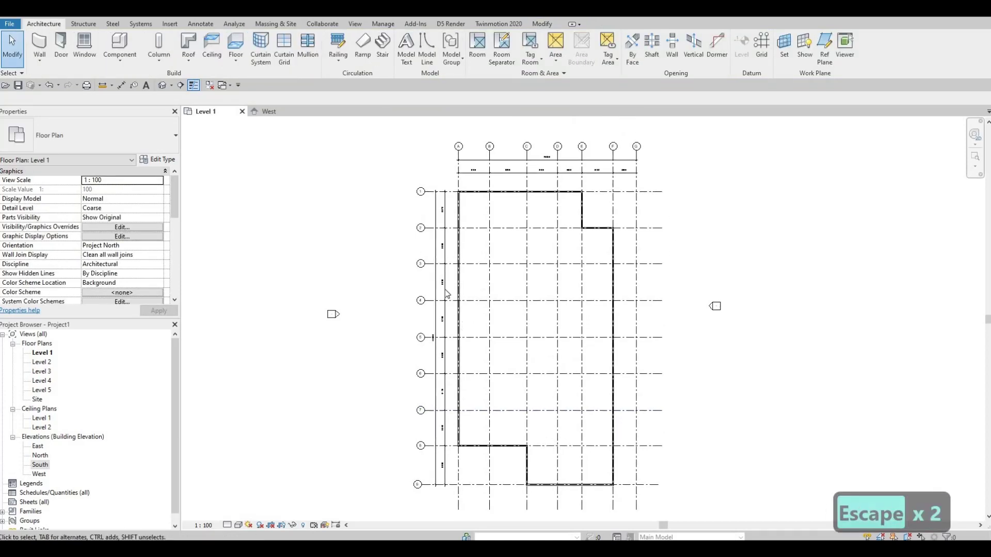
{"action": "key", "text": "F1"}
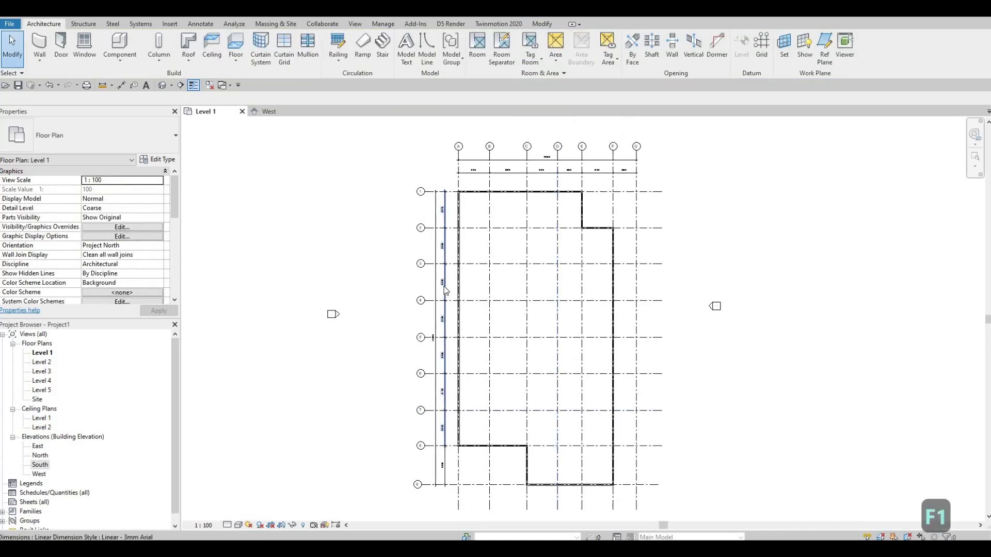
{"action": "scroll", "coordinate": [502, 289], "scroll_direction": "up", "scroll_amount": 1}
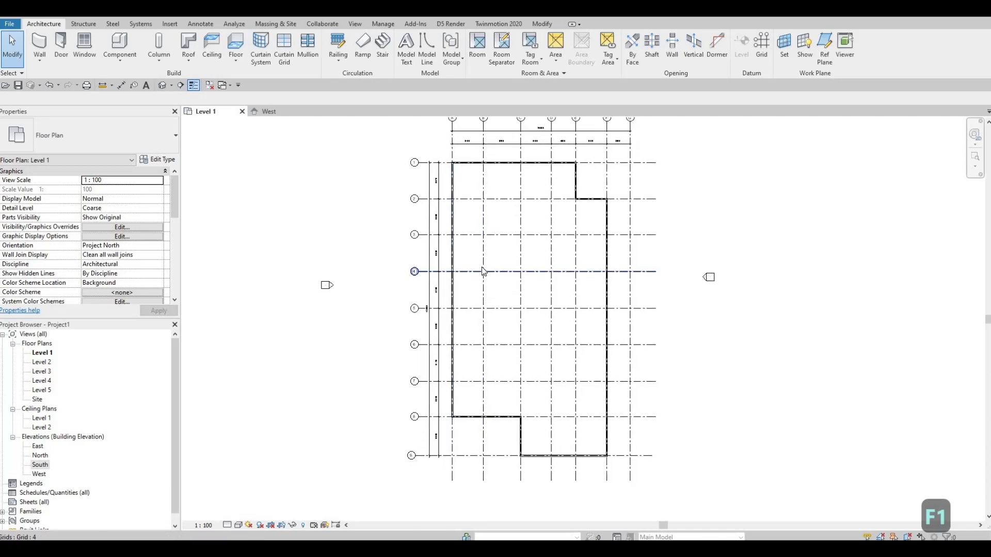
{"action": "scroll", "coordinate": [496, 251], "scroll_direction": "down", "scroll_amount": 1}
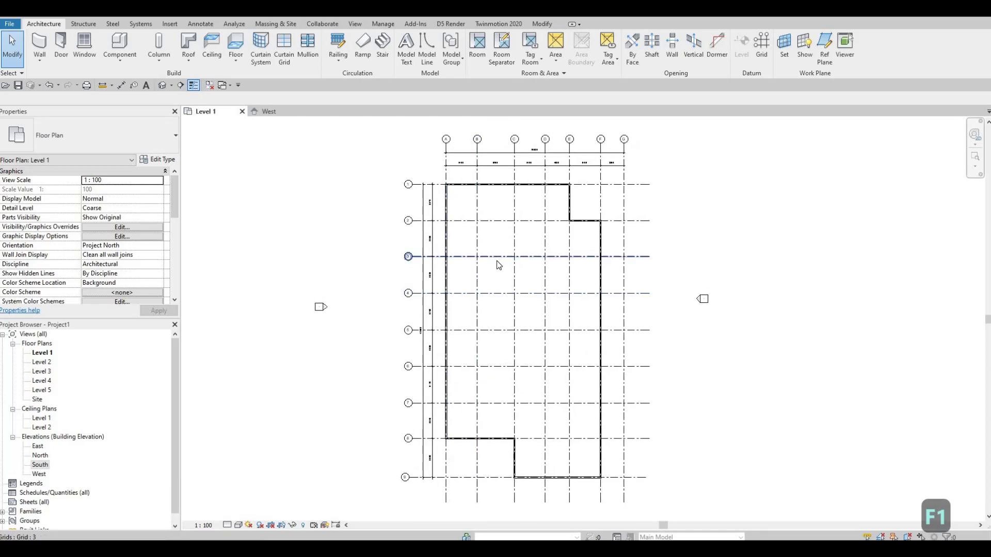